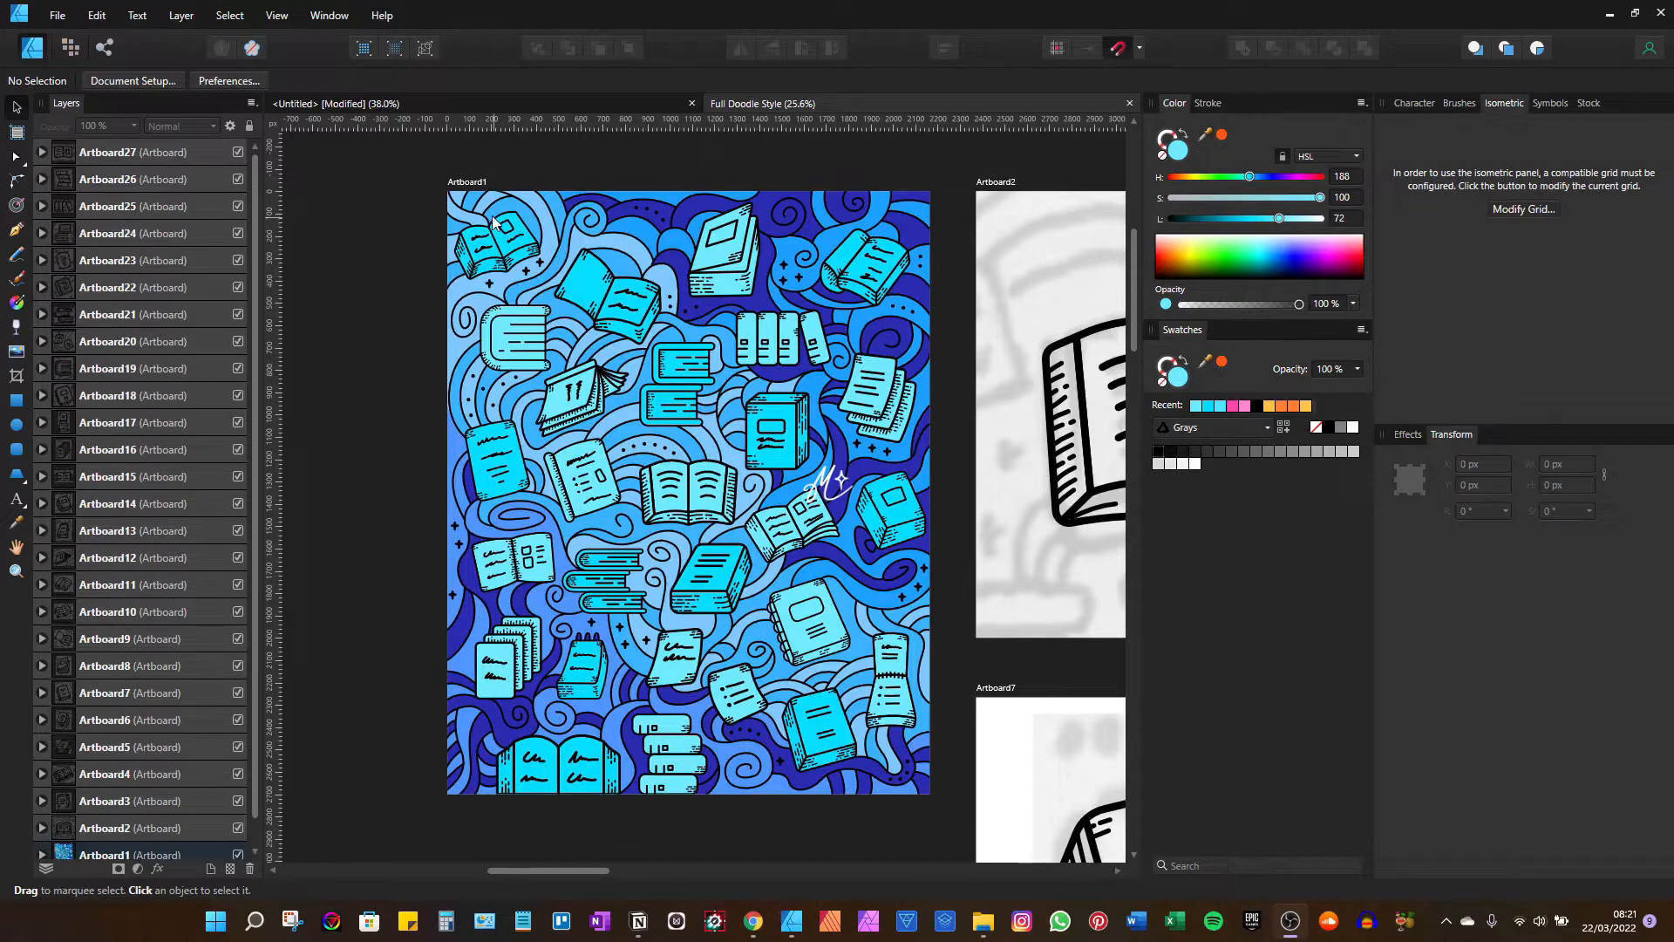
Select Artboard1 to check its width and height, and clear the selection
{"action": "left_click", "coordinate": [482, 182]}
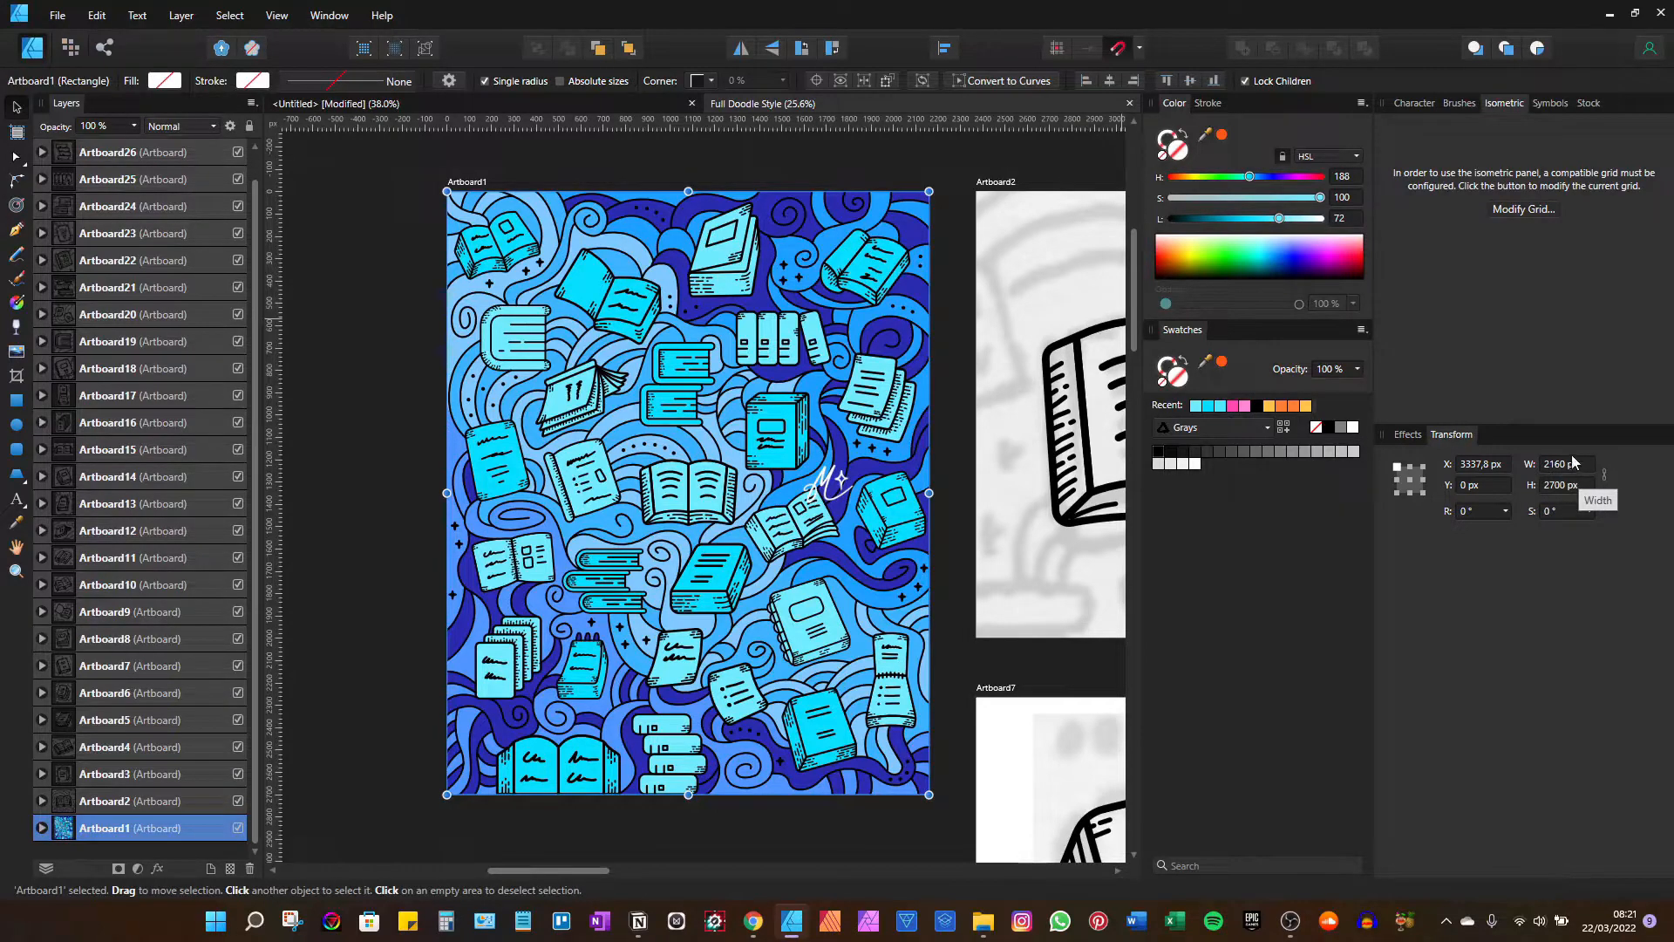
{"action": "left_click", "coordinate": [973, 269]}
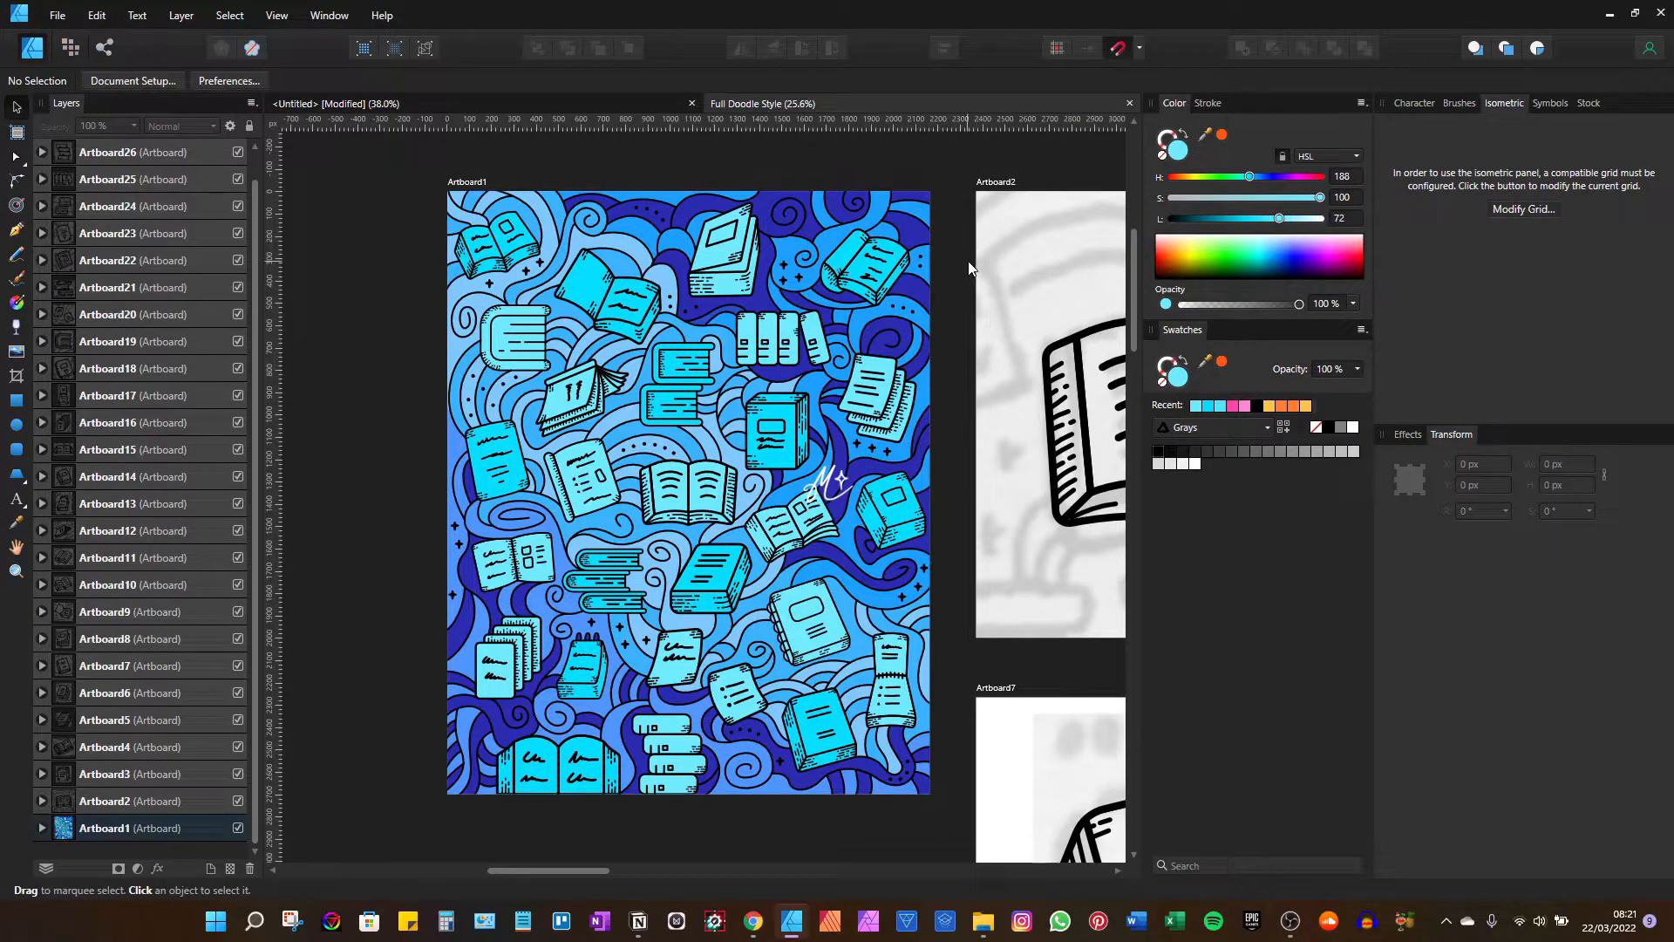
{"action": "left_click_drag", "start_coordinate": [983, 254], "coordinate": [584, 301]}
{"action": "left_click", "coordinate": [597, 232]}
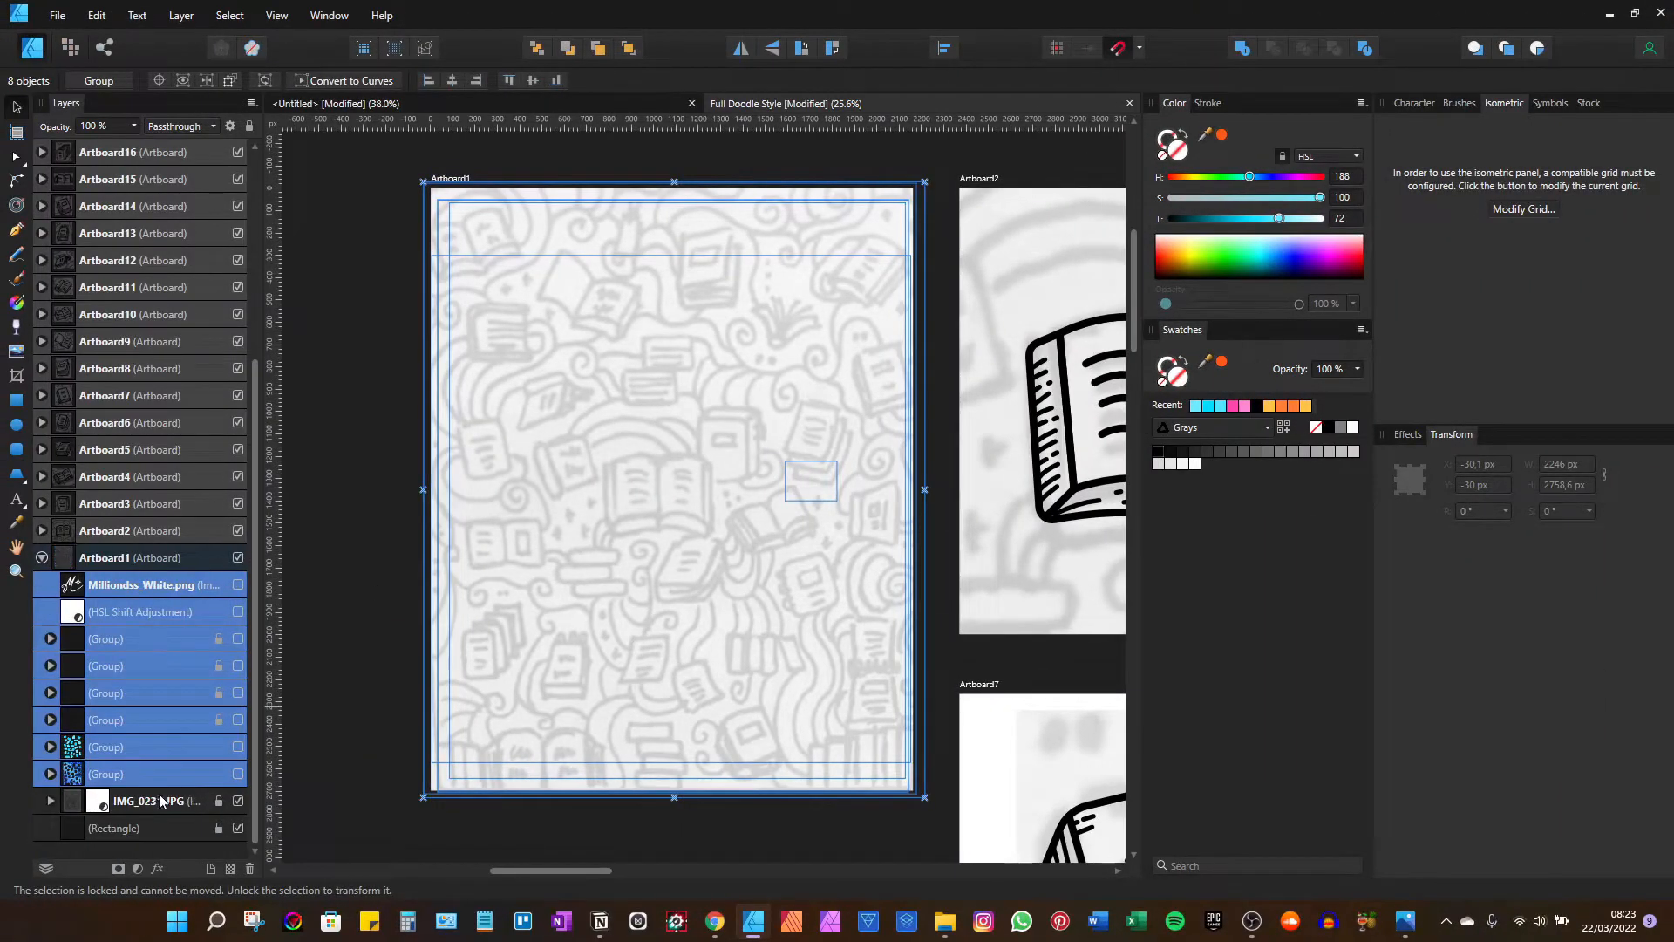
Inspect the Black & White adjustment nested in Artboard1's IMG_0231.JPG sketch layer, and collapse the layer again
{"action": "left_click", "coordinate": [153, 800]}
{"action": "left_click", "coordinate": [50, 800]}
{"action": "scroll", "coordinate": [113, 708], "scroll_direction": "down", "scroll_amount": 1}
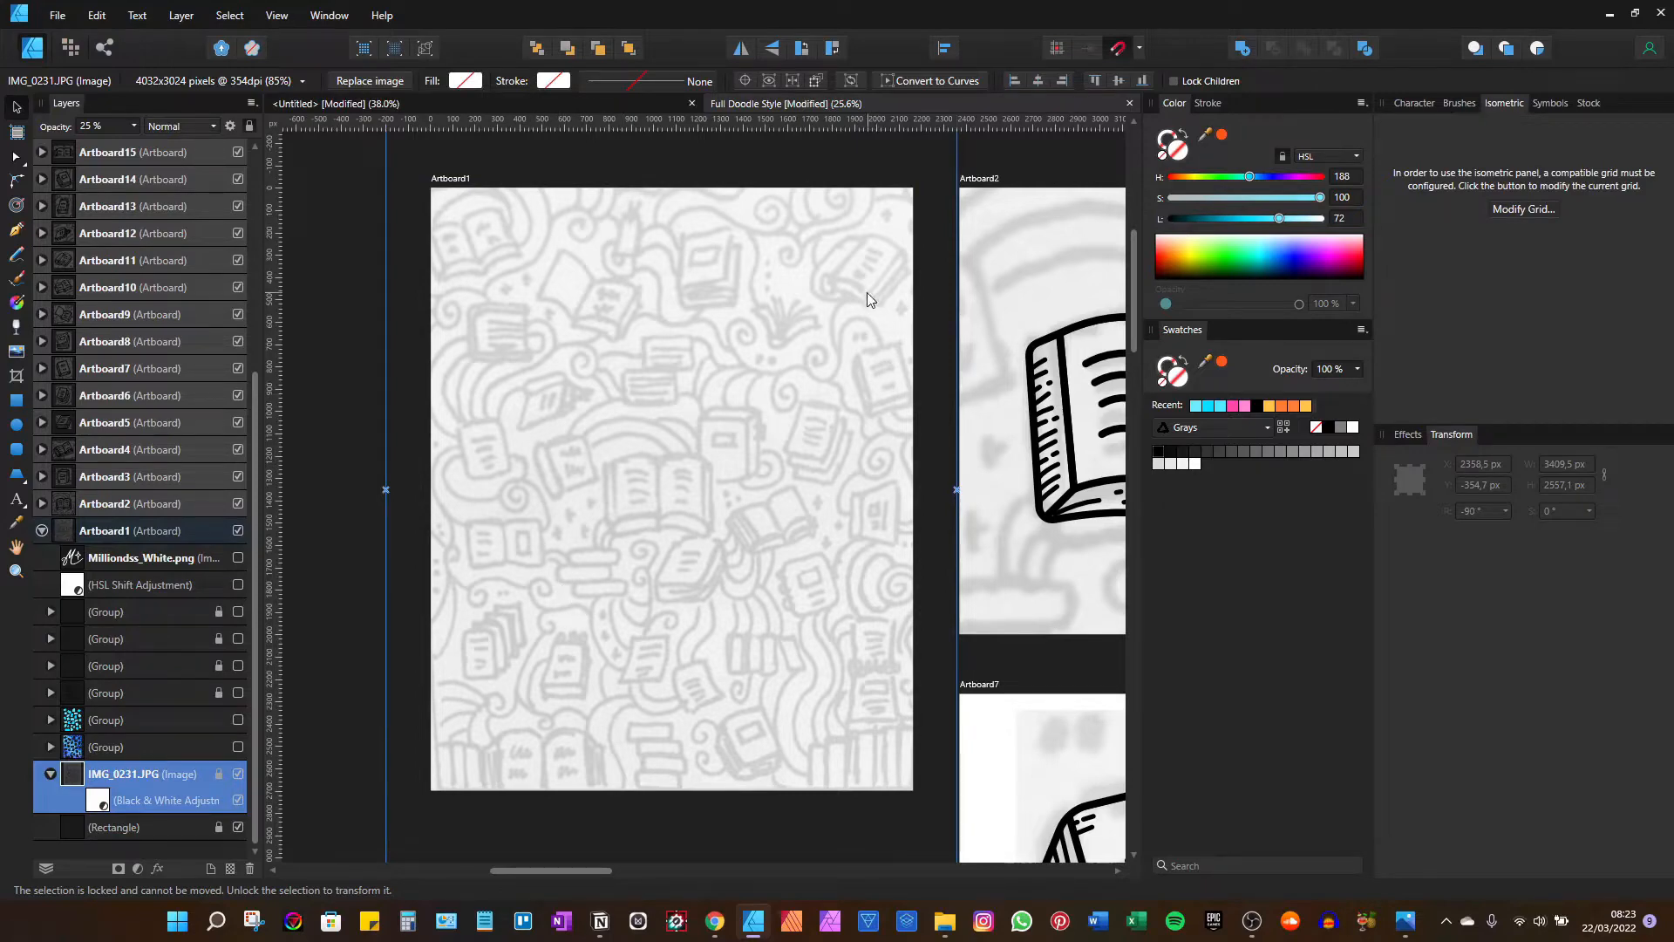
{"action": "left_click", "coordinate": [50, 774]}
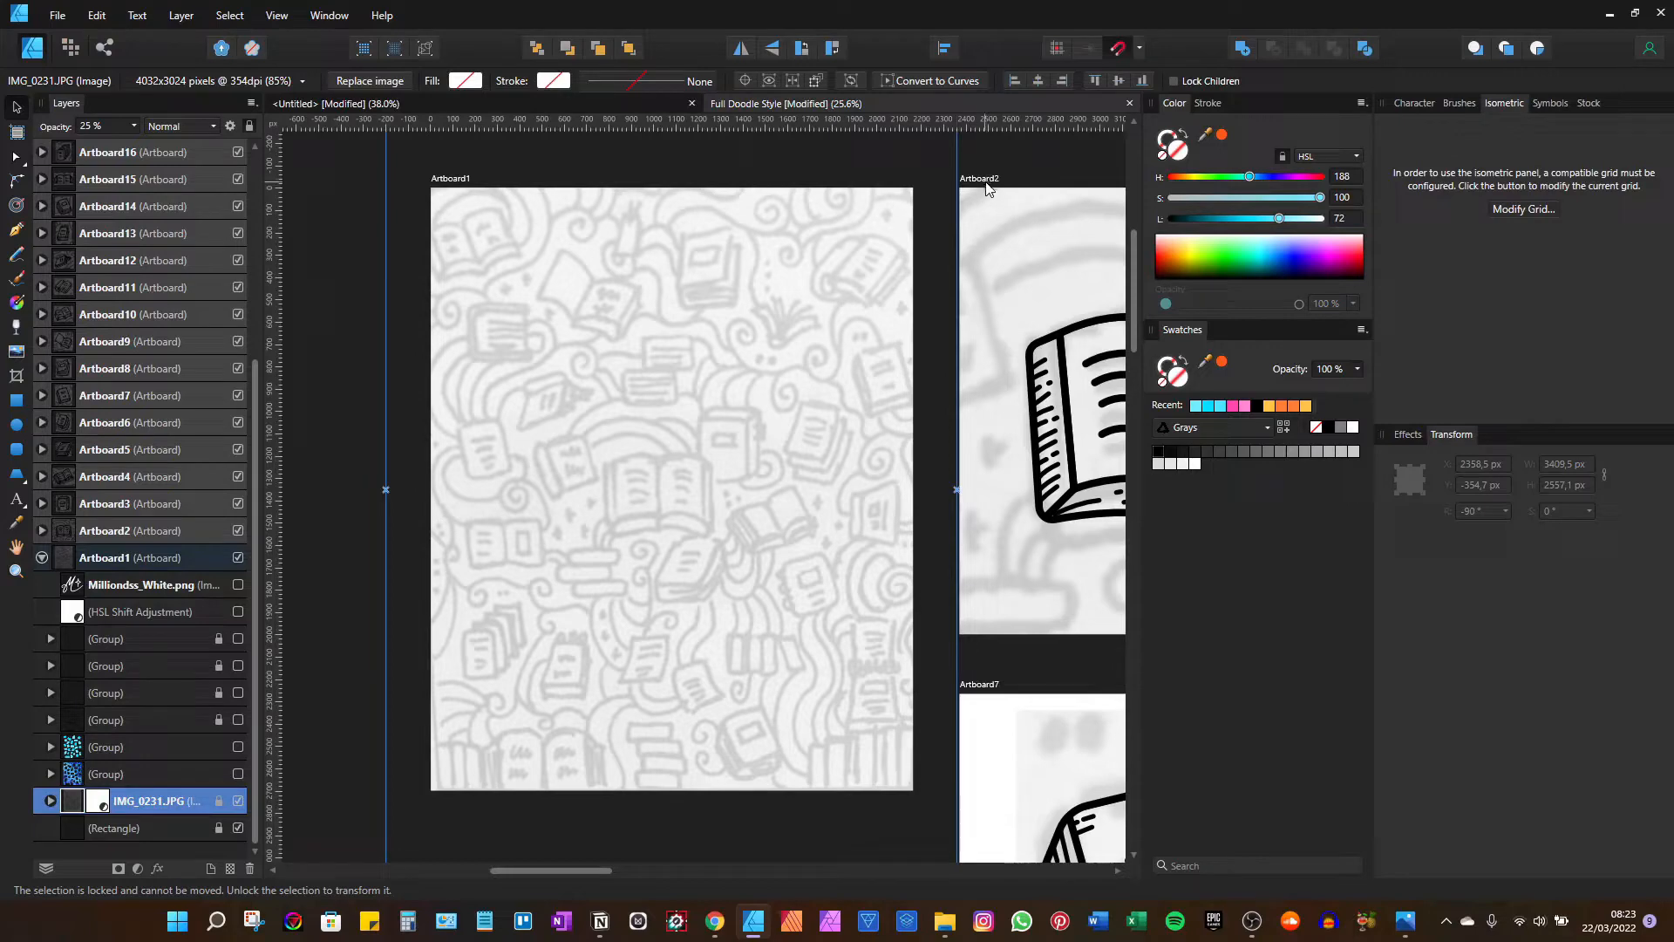
{"action": "scroll", "coordinate": [154, 507], "scroll_direction": "up", "scroll_amount": 4}
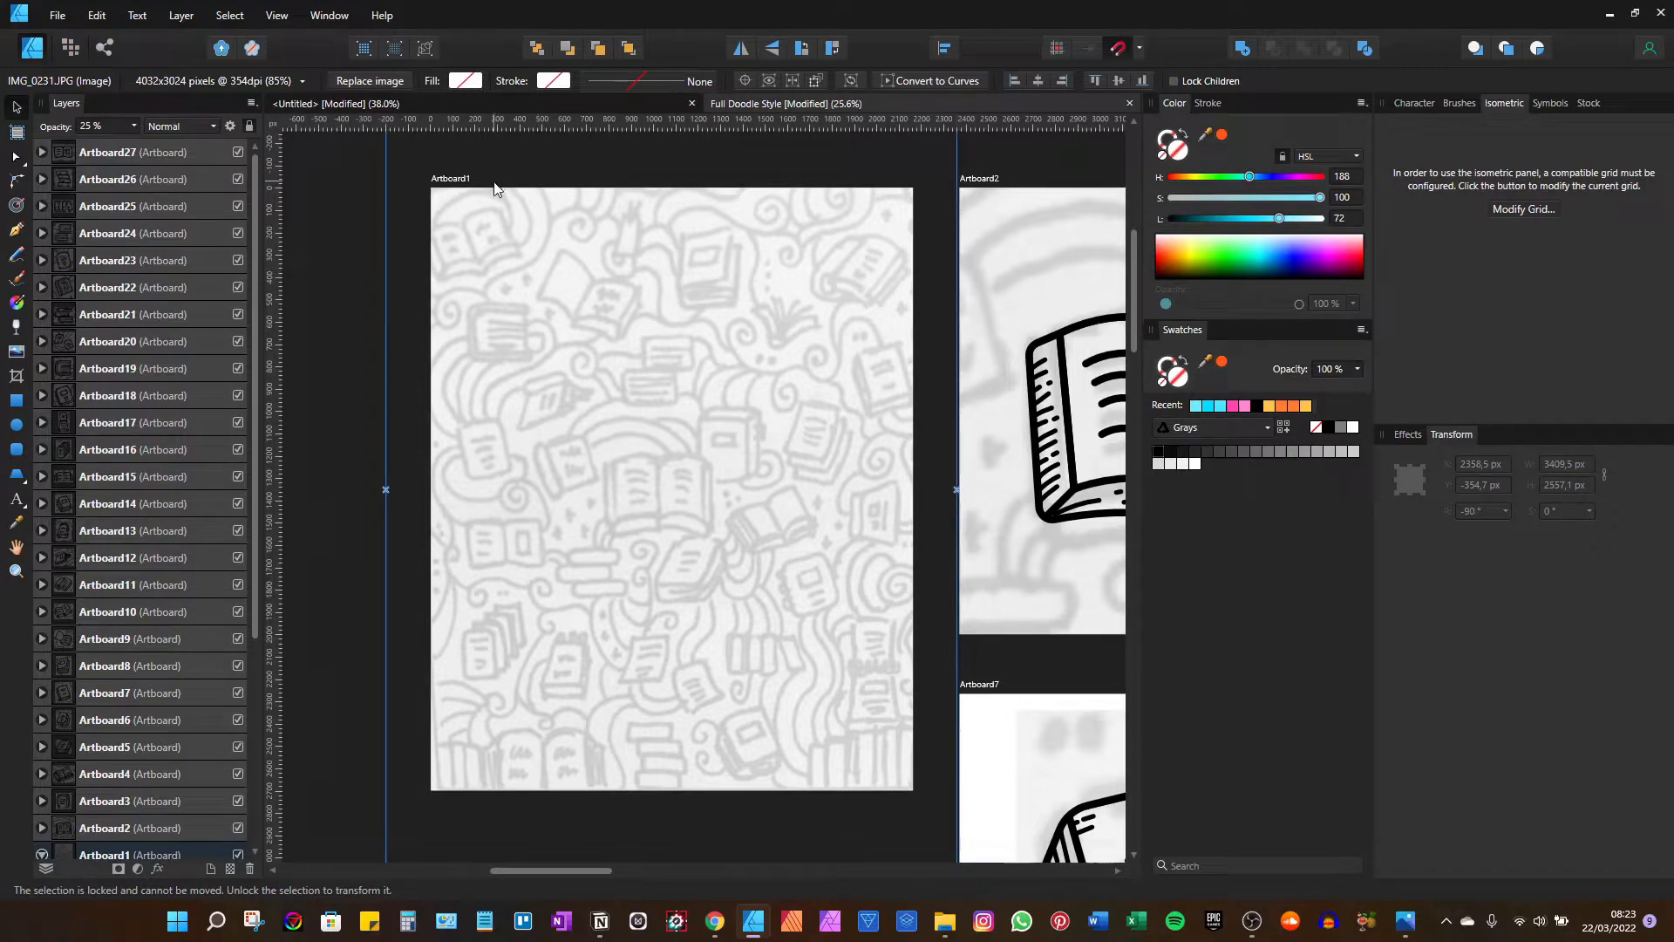
Select Artboard2 to check its dimensions and compare its traced open book with the full sketch on Artboard1
{"action": "left_click", "coordinate": [933, 296]}
{"action": "left_click_drag", "start_coordinate": [881, 340], "coordinate": [443, 378]}
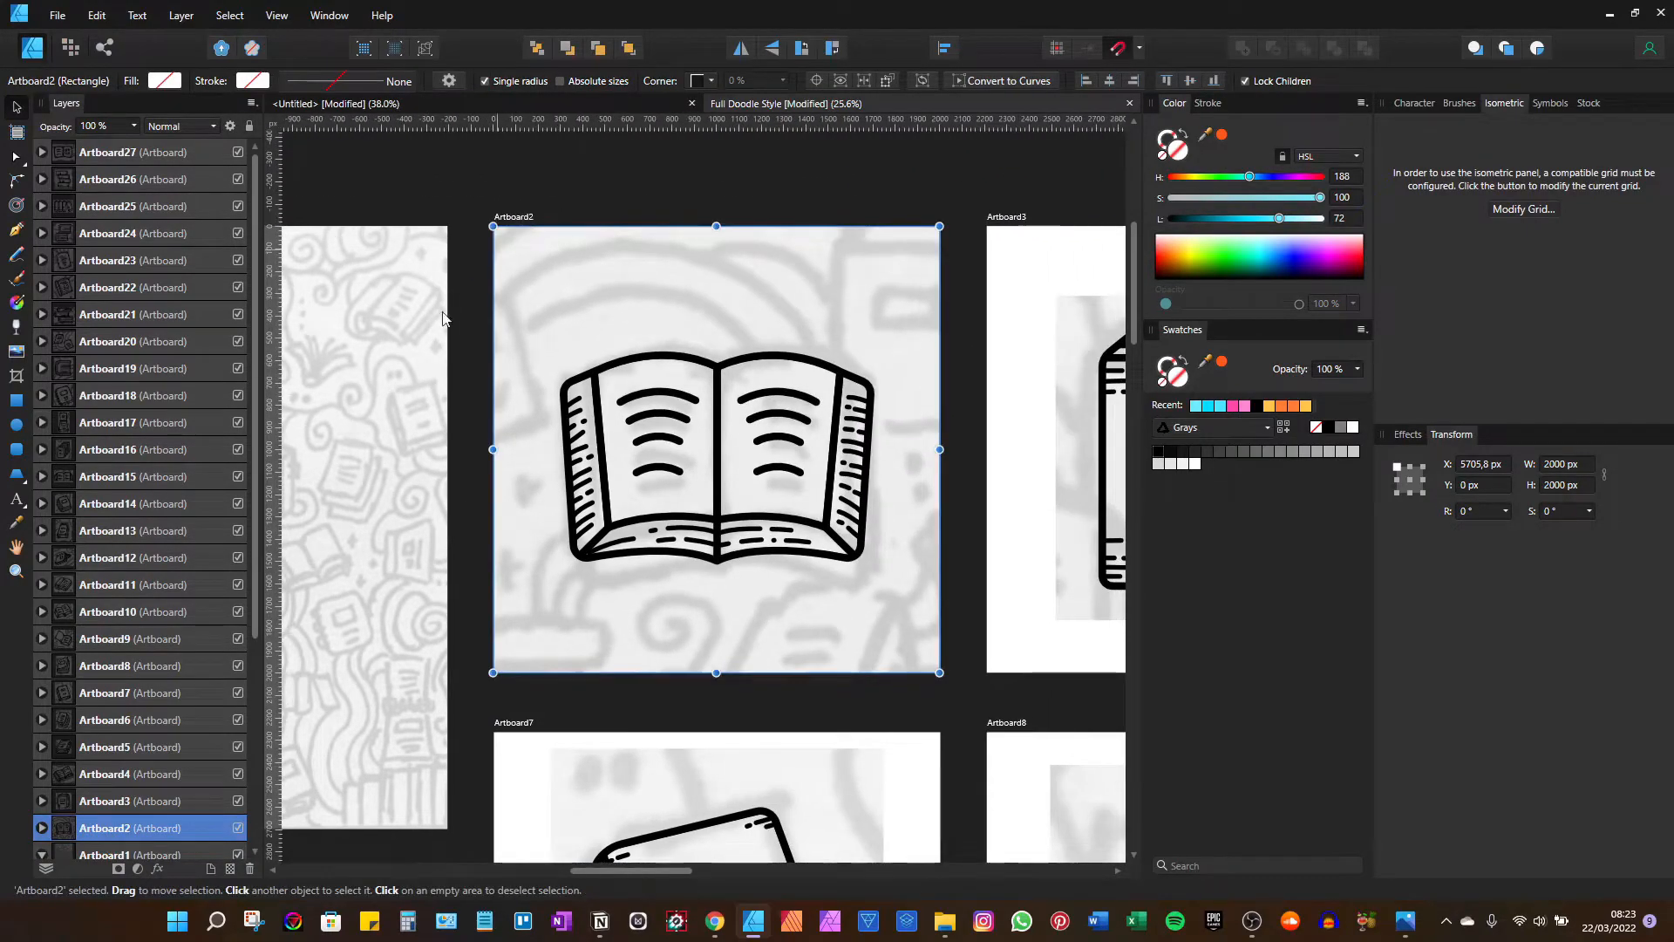
{"action": "scroll", "coordinate": [259, 475], "scroll_direction": "down", "scroll_amount": 1}
{"action": "scroll", "coordinate": [259, 476], "scroll_direction": "down", "scroll_amount": 3}
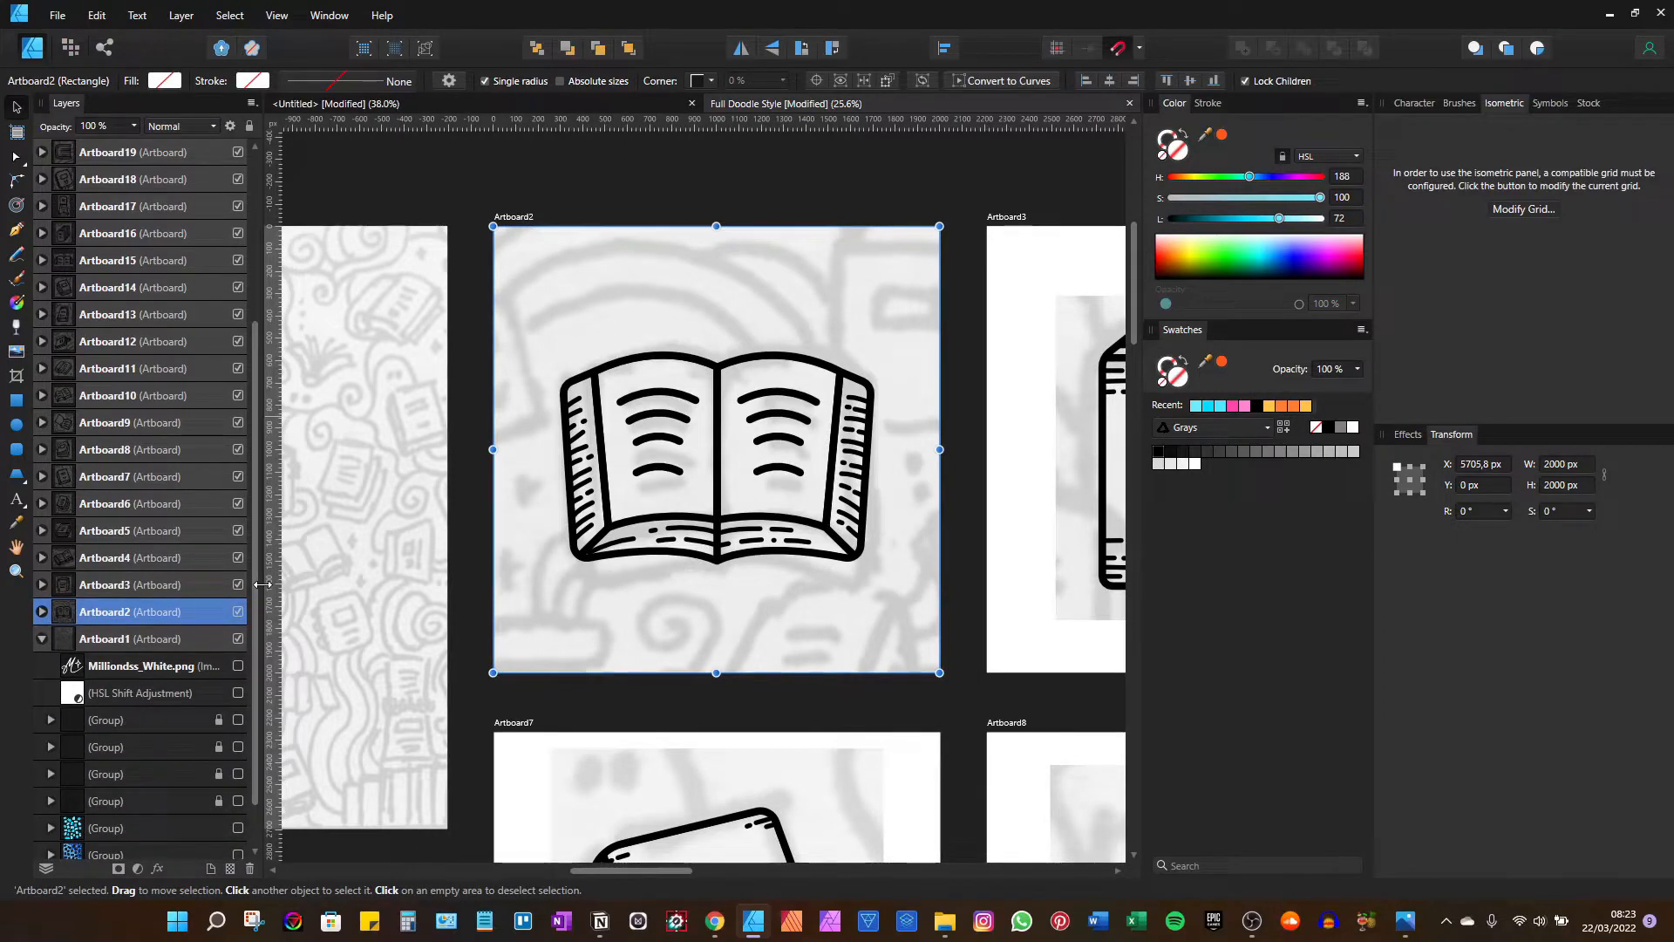
{"action": "scroll", "coordinate": [647, 339], "scroll_direction": "left", "scroll_amount": 5}
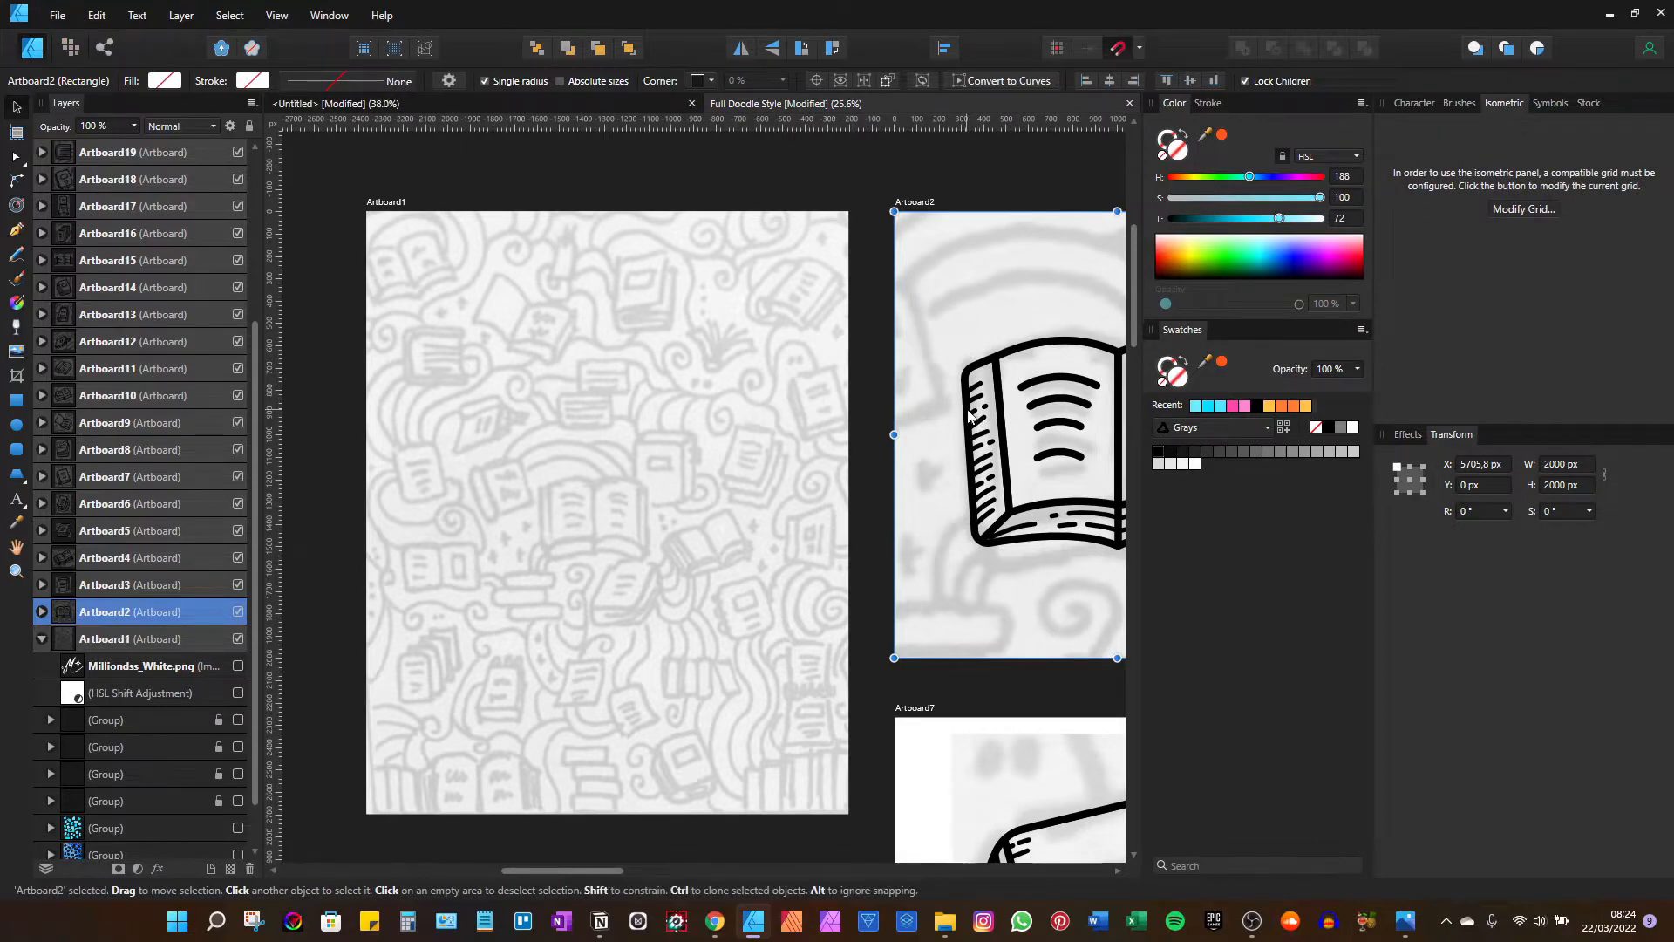
{"action": "left_click_drag", "start_coordinate": [1022, 397], "coordinate": [637, 430]}
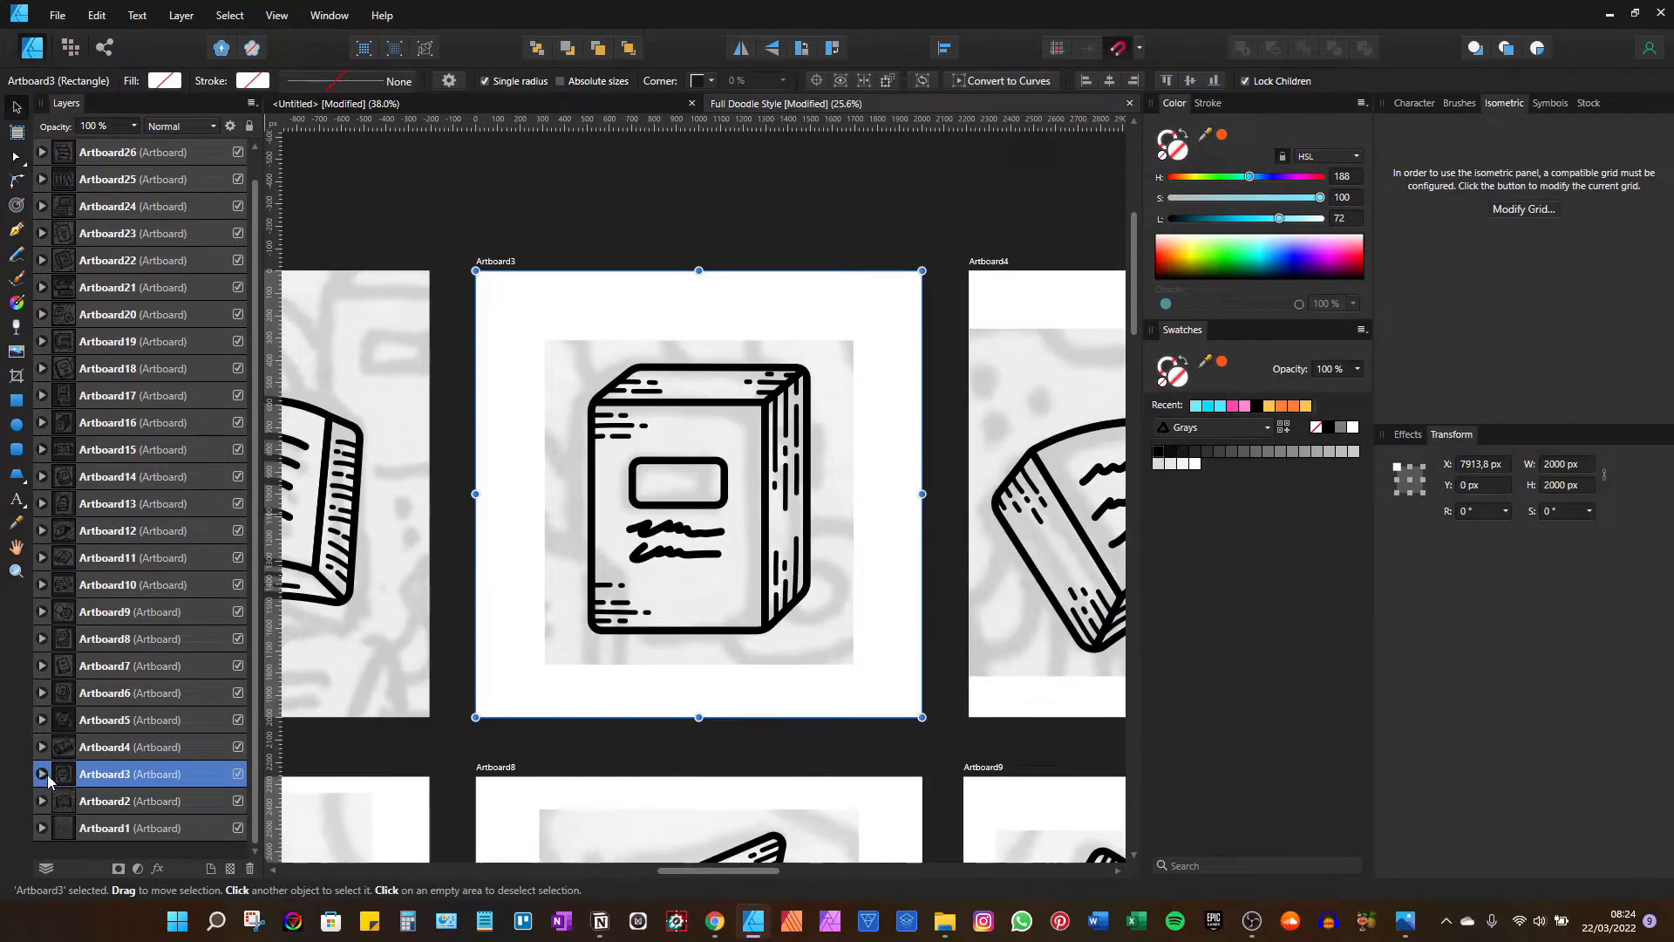
Expand Artboard3 and its IMG_0231.JPG layer, and select the rectangle that crops the sketch
{"action": "left_click", "coordinate": [41, 774]}
{"action": "left_click", "coordinate": [130, 778]}
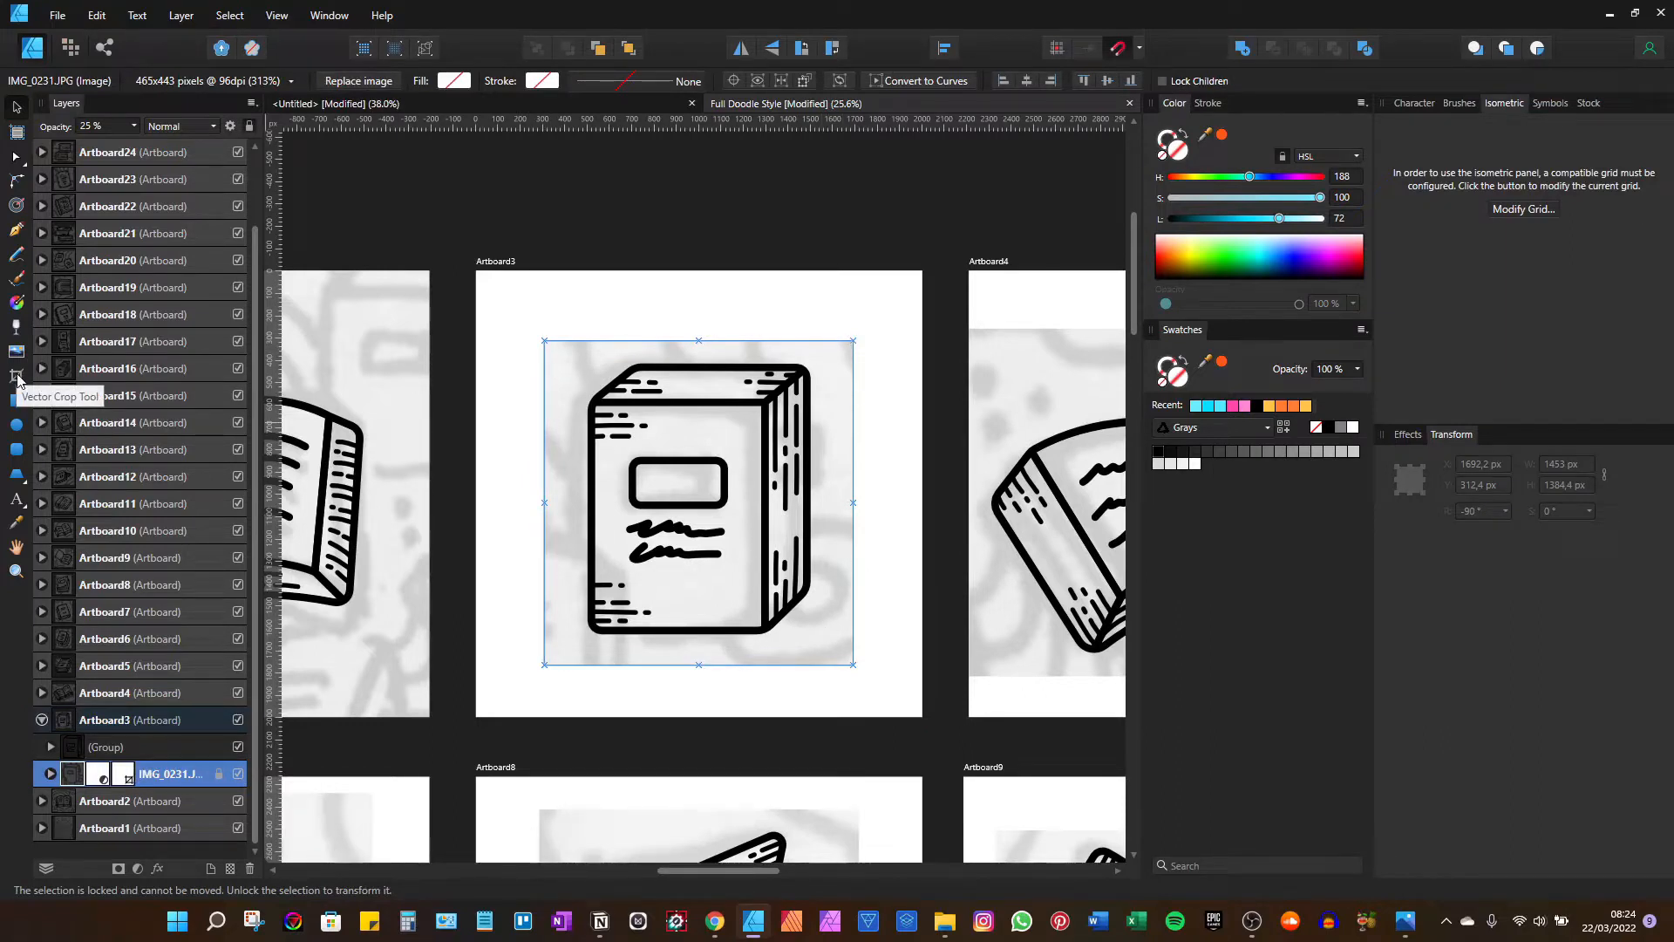
{"action": "left_click", "coordinate": [49, 773]}
{"action": "left_click", "coordinate": [102, 774]}
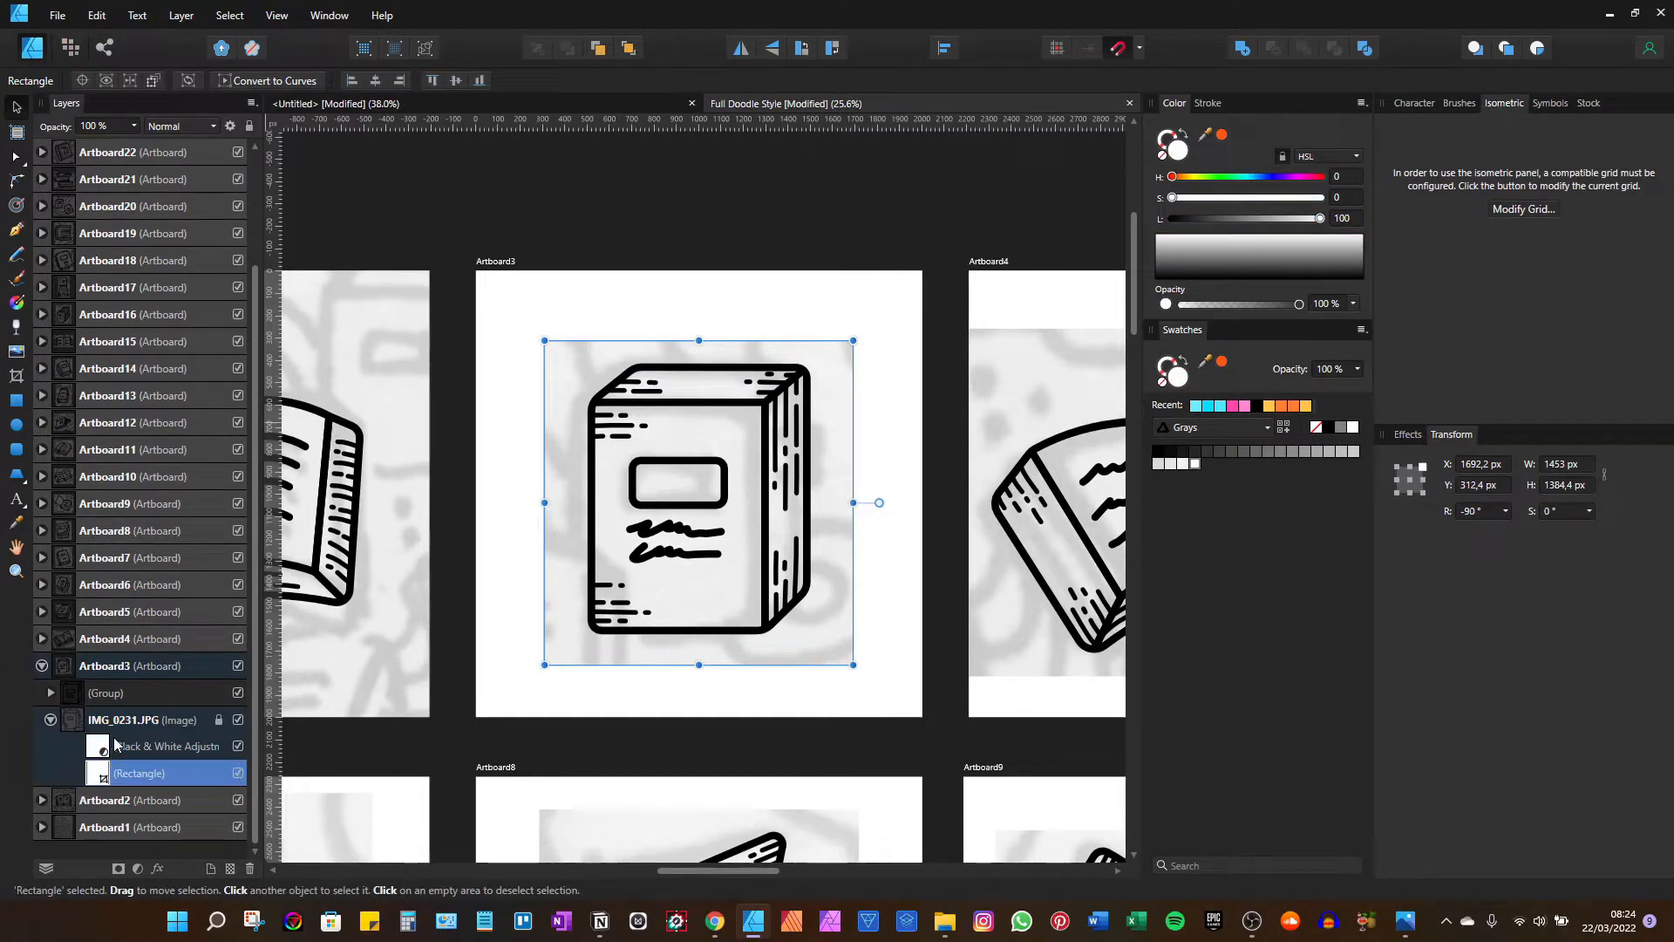
Hide the crop rectangle on Artboard3's sketch image and select the image to examine its full uncropped extent
{"action": "left_click", "coordinate": [239, 774]}
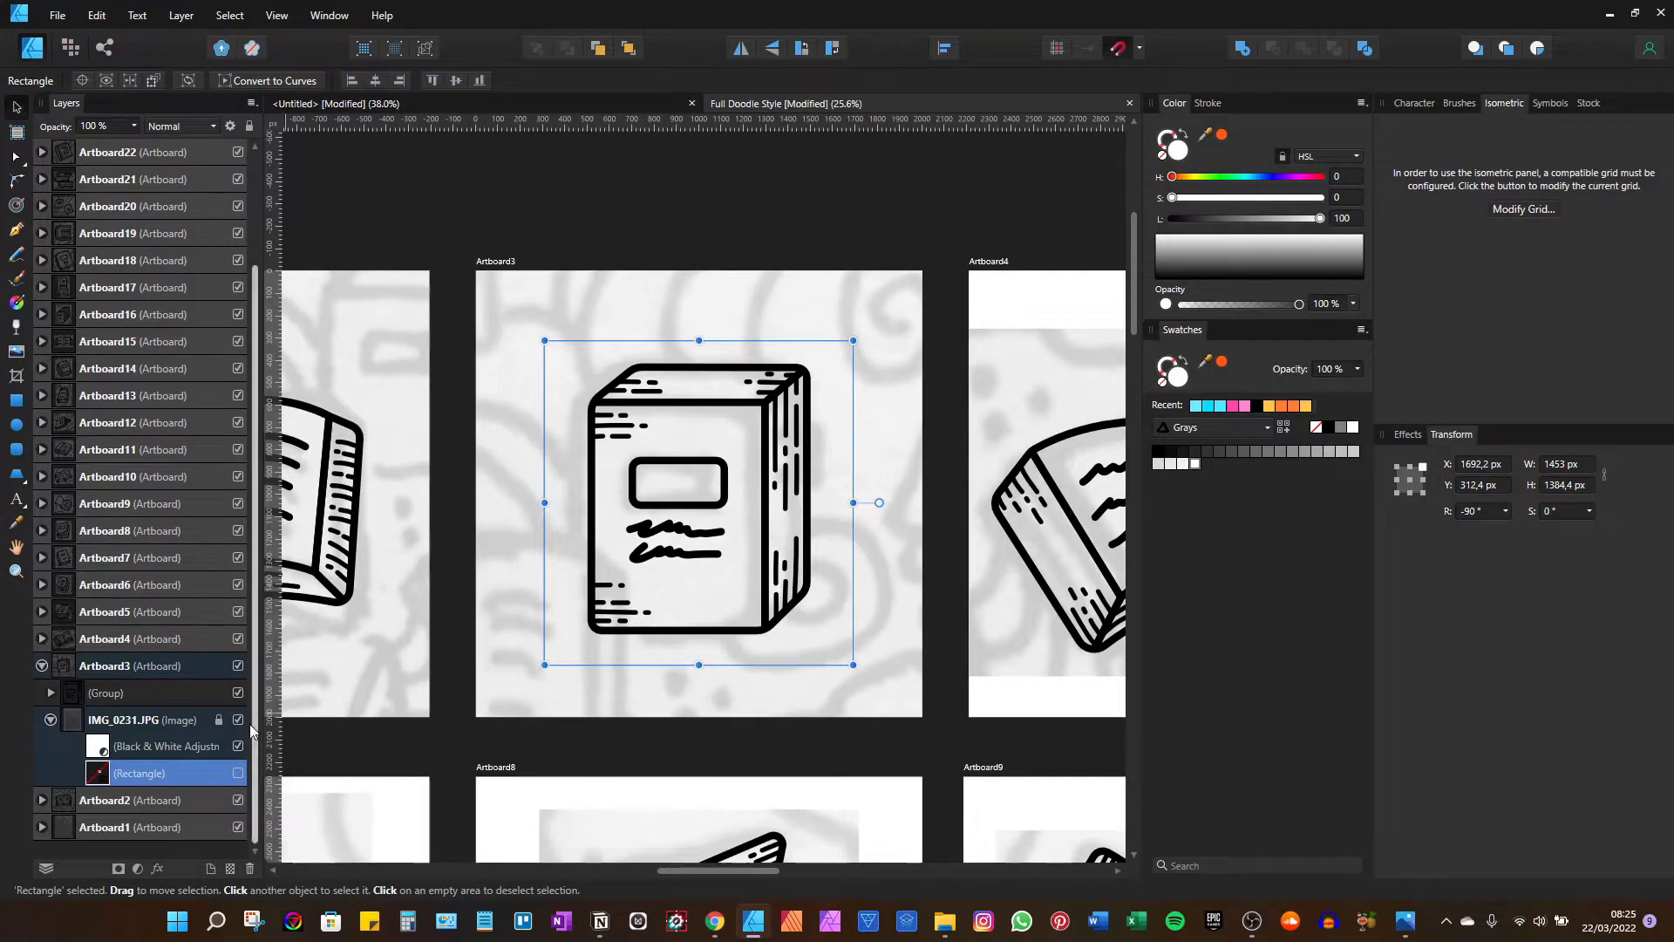
{"action": "left_click", "coordinate": [127, 718]}
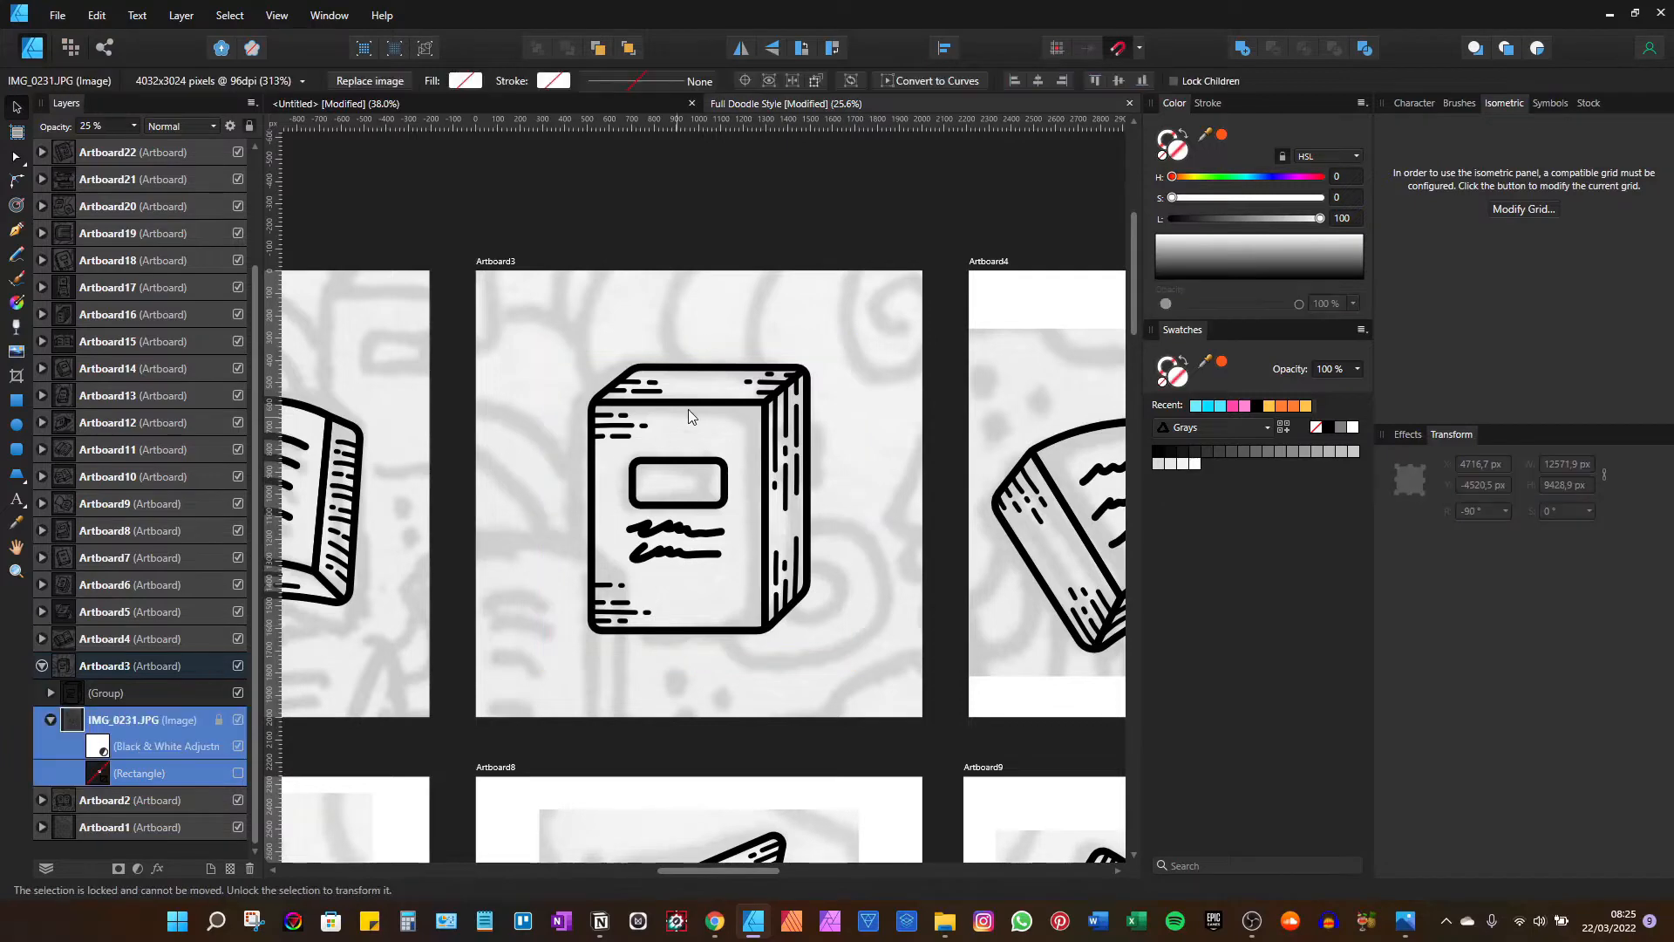
{"action": "scroll", "coordinate": [688, 410], "scroll_direction": "down", "scroll_amount": 5}
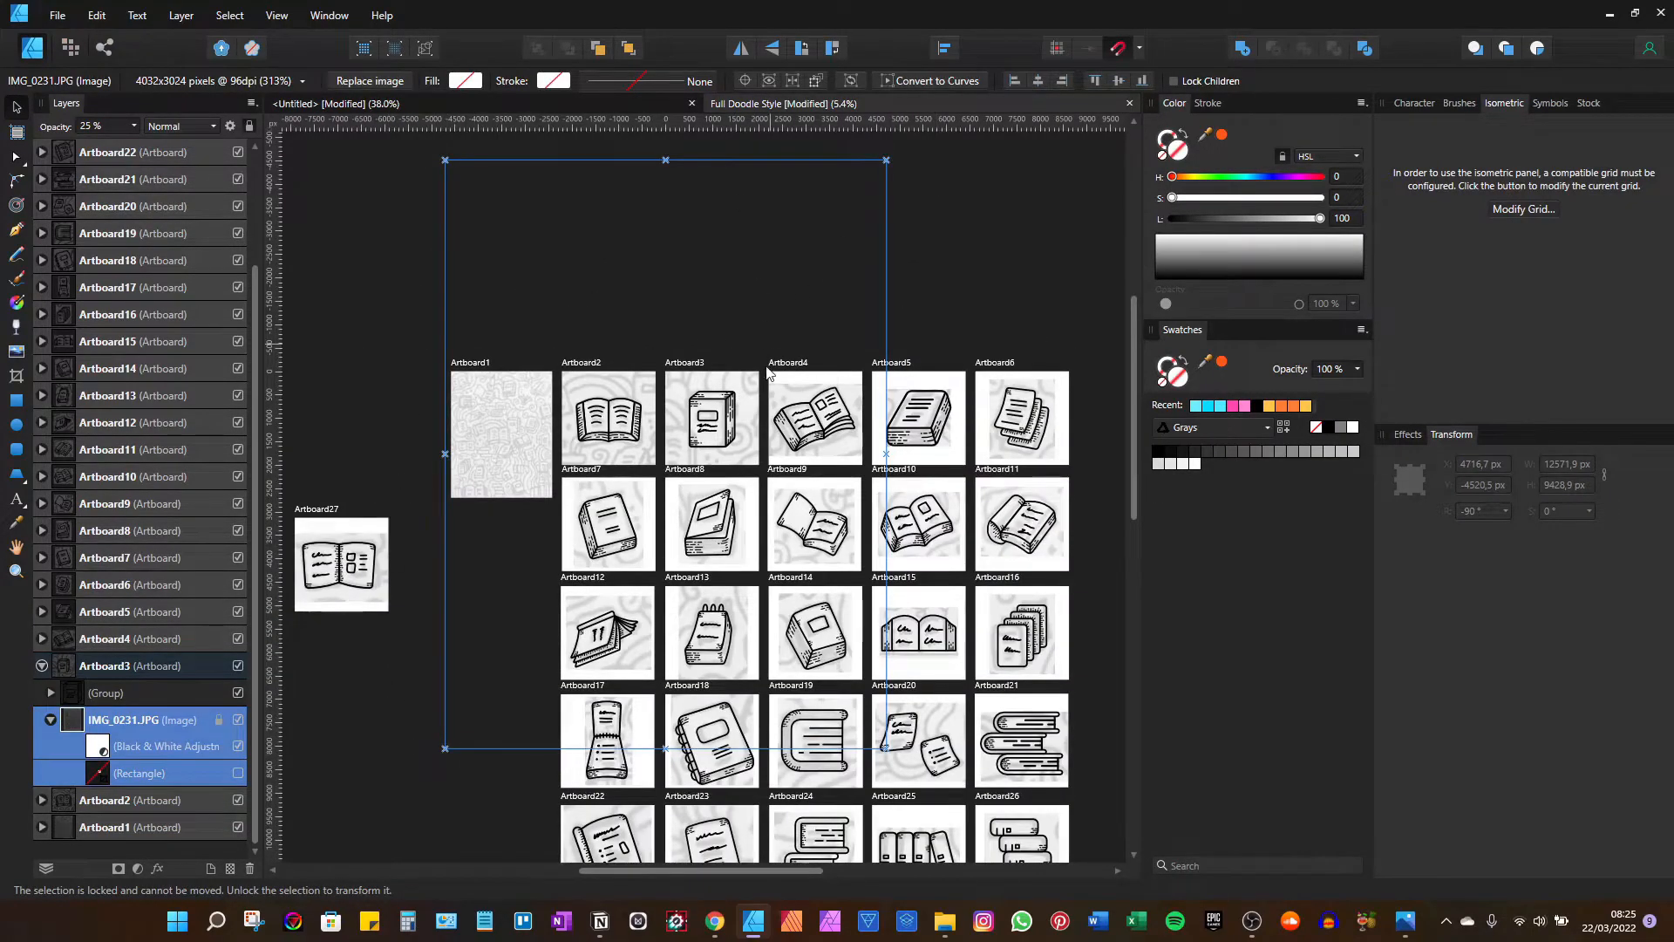
{"action": "scroll", "coordinate": [715, 417], "scroll_direction": "up", "scroll_amount": 3}
{"action": "scroll", "coordinate": [715, 417], "scroll_direction": "up", "scroll_amount": 3}
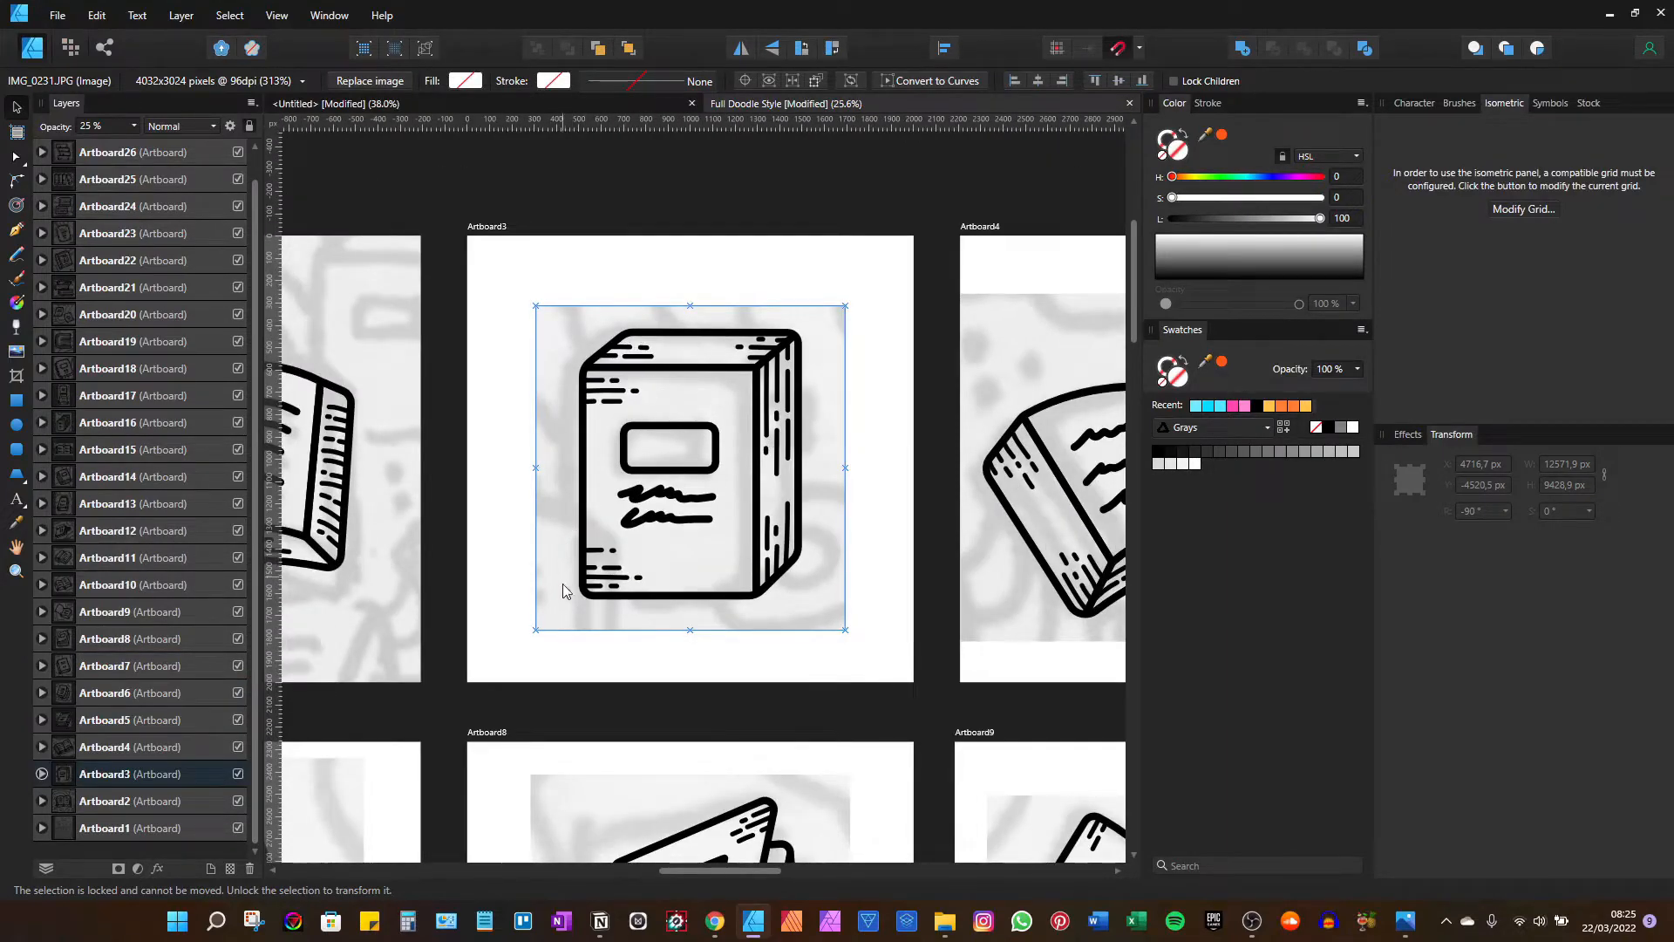
Compare the stroke settings of the Artboard3 book's outer outline with those of a short detail line
{"action": "left_click", "coordinate": [743, 360]}
{"action": "scroll", "coordinate": [744, 360], "scroll_direction": "up", "scroll_amount": 2}
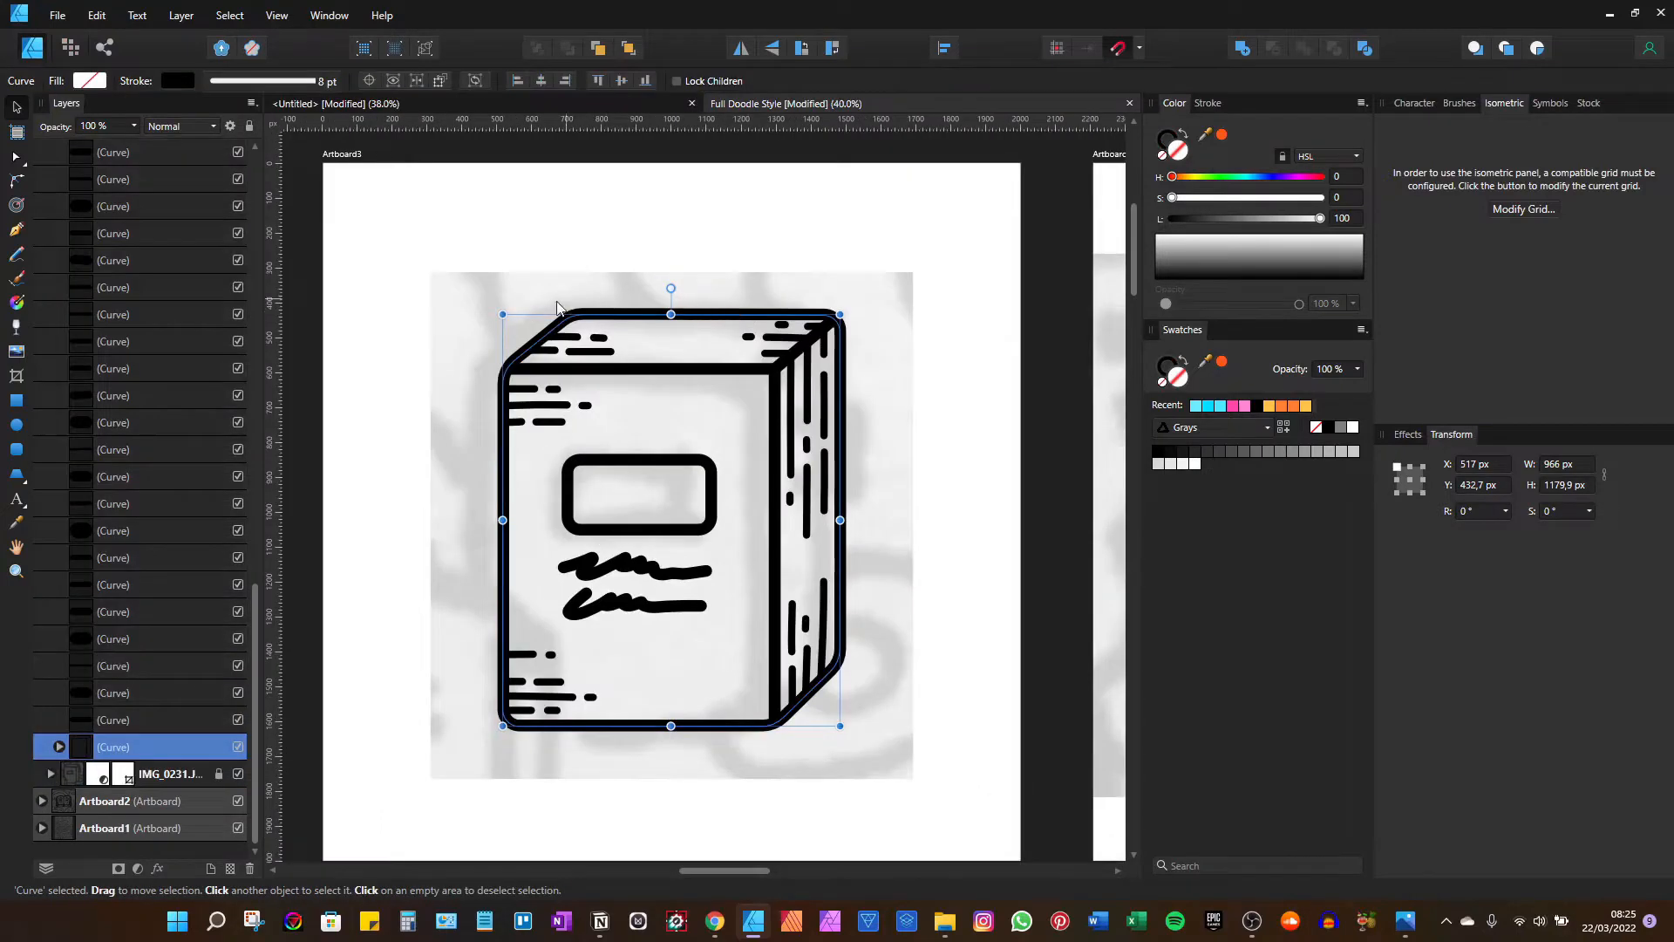
{"action": "left_click", "coordinate": [1208, 105]}
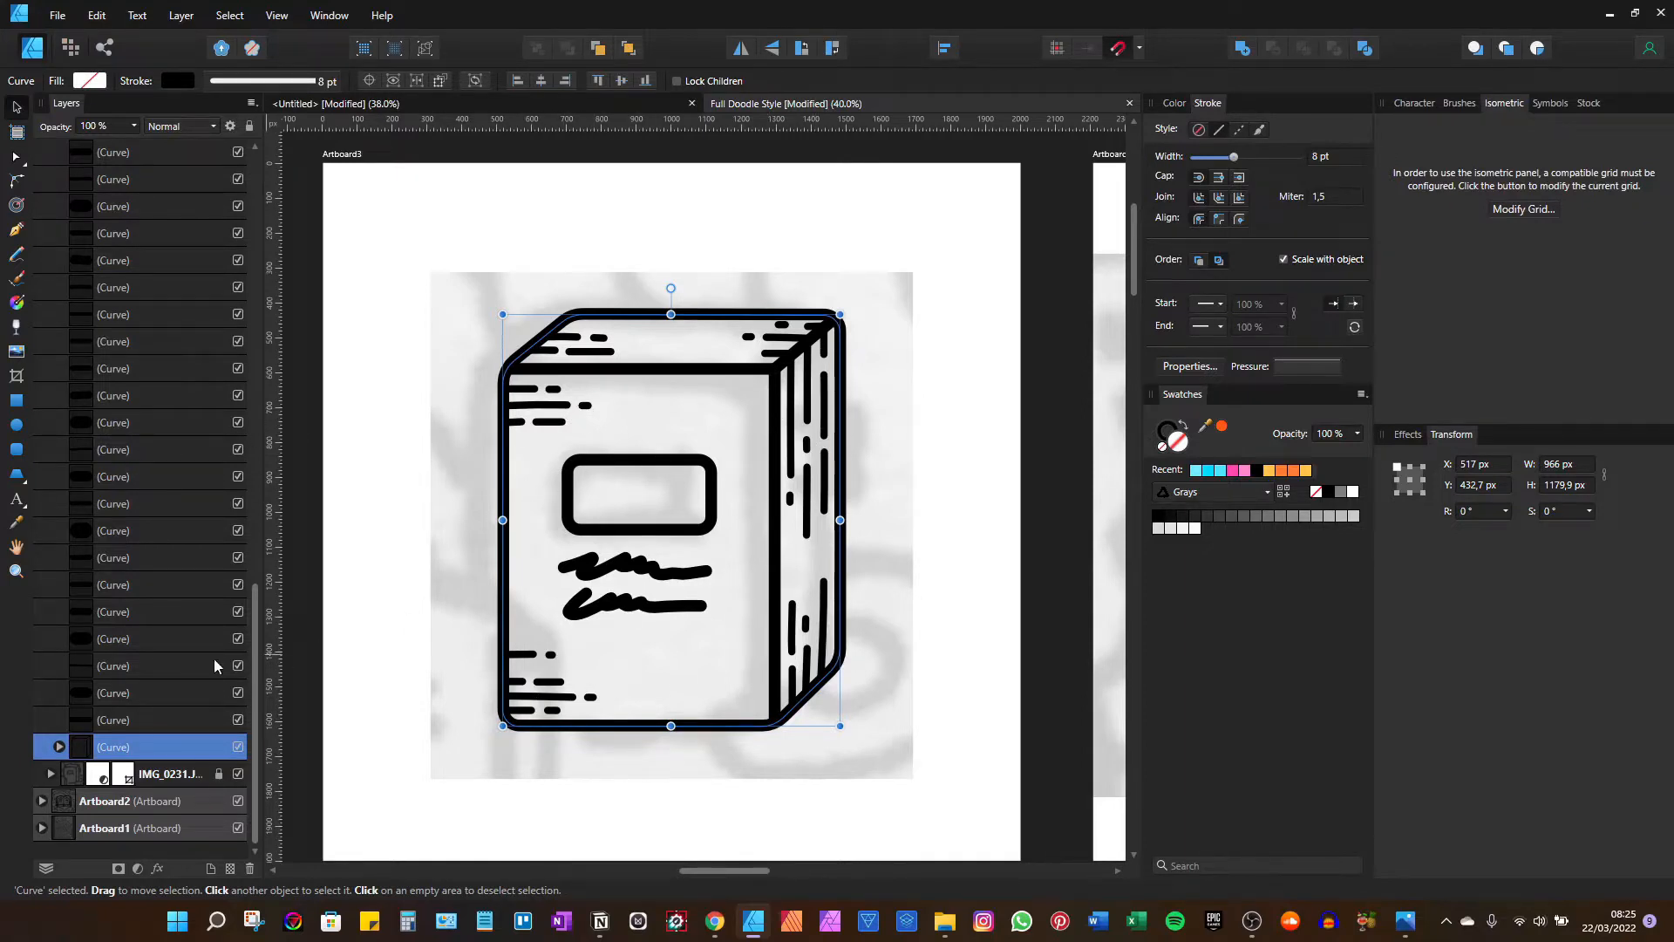
{"action": "left_click", "coordinate": [154, 677]}
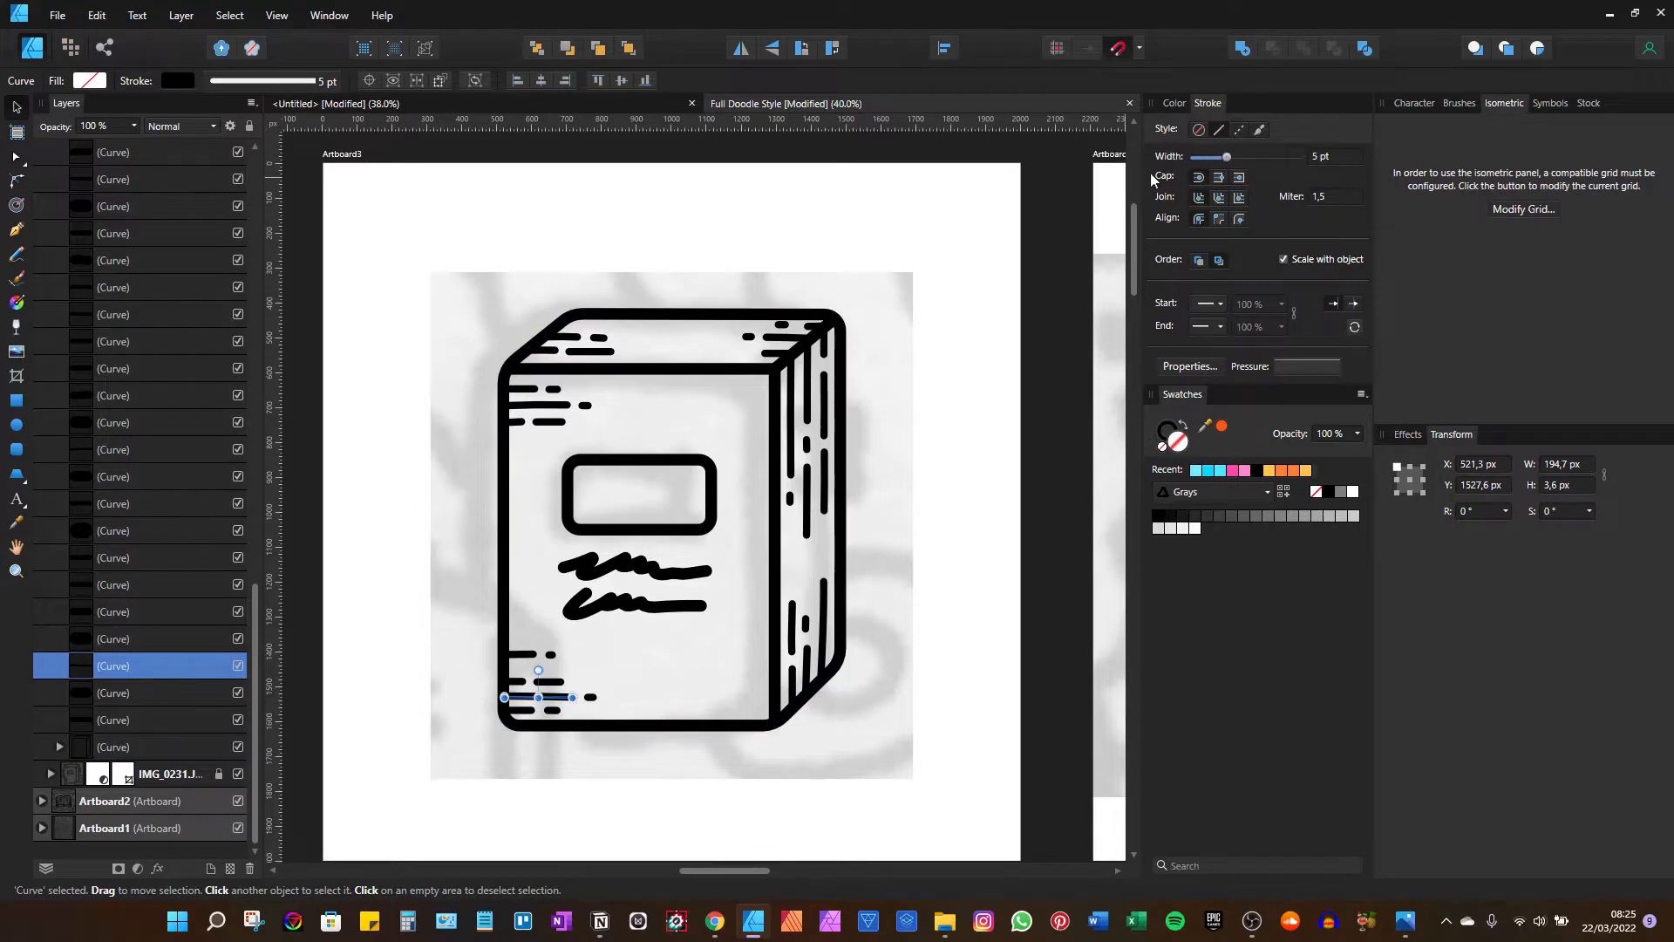
{"action": "left_click", "coordinate": [123, 743]}
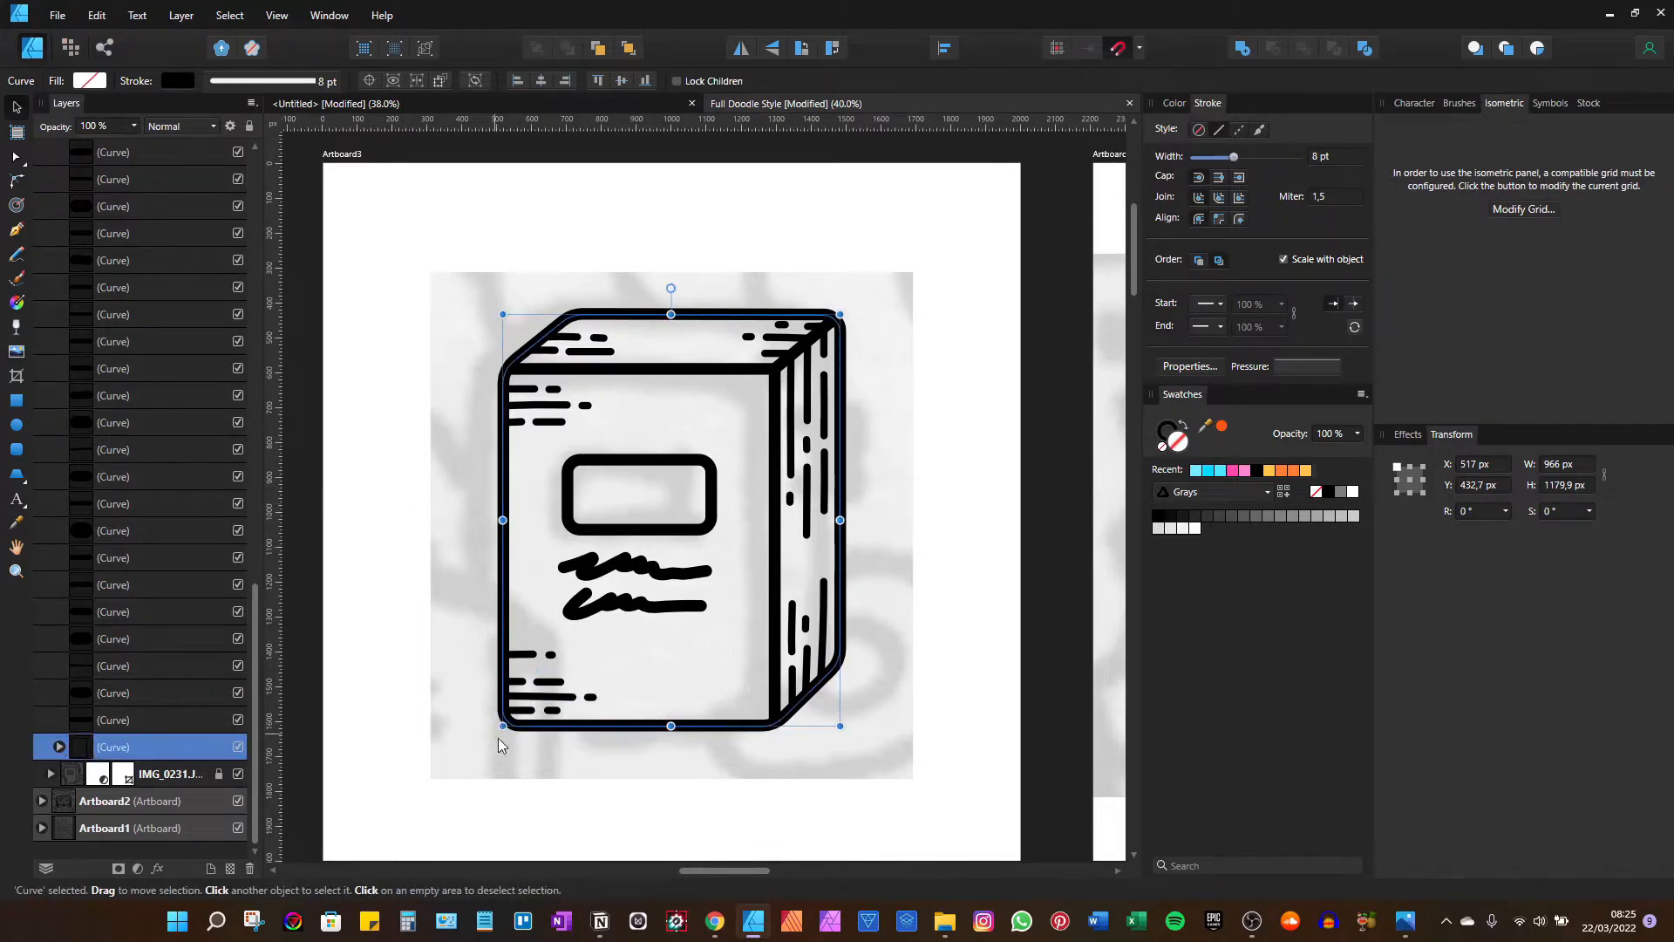
Expand the book outline's curve and try moving the nested side-face curve and front-cover rectangle
{"action": "left_click", "coordinate": [59, 747]}
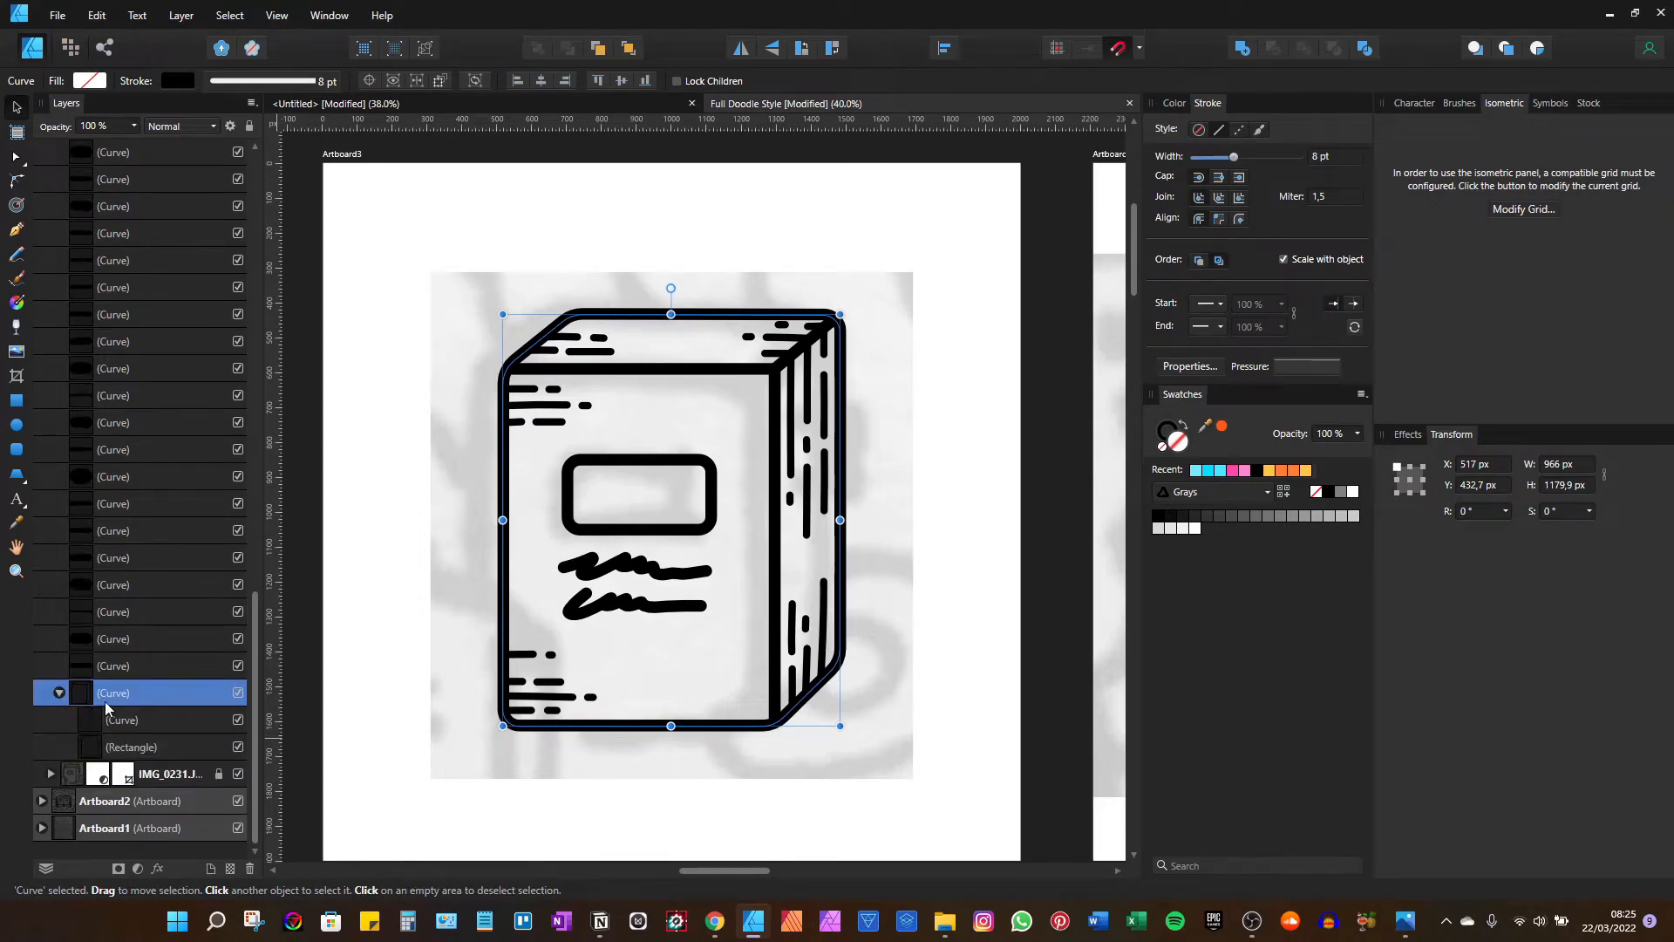
{"action": "left_click", "coordinate": [112, 718]}
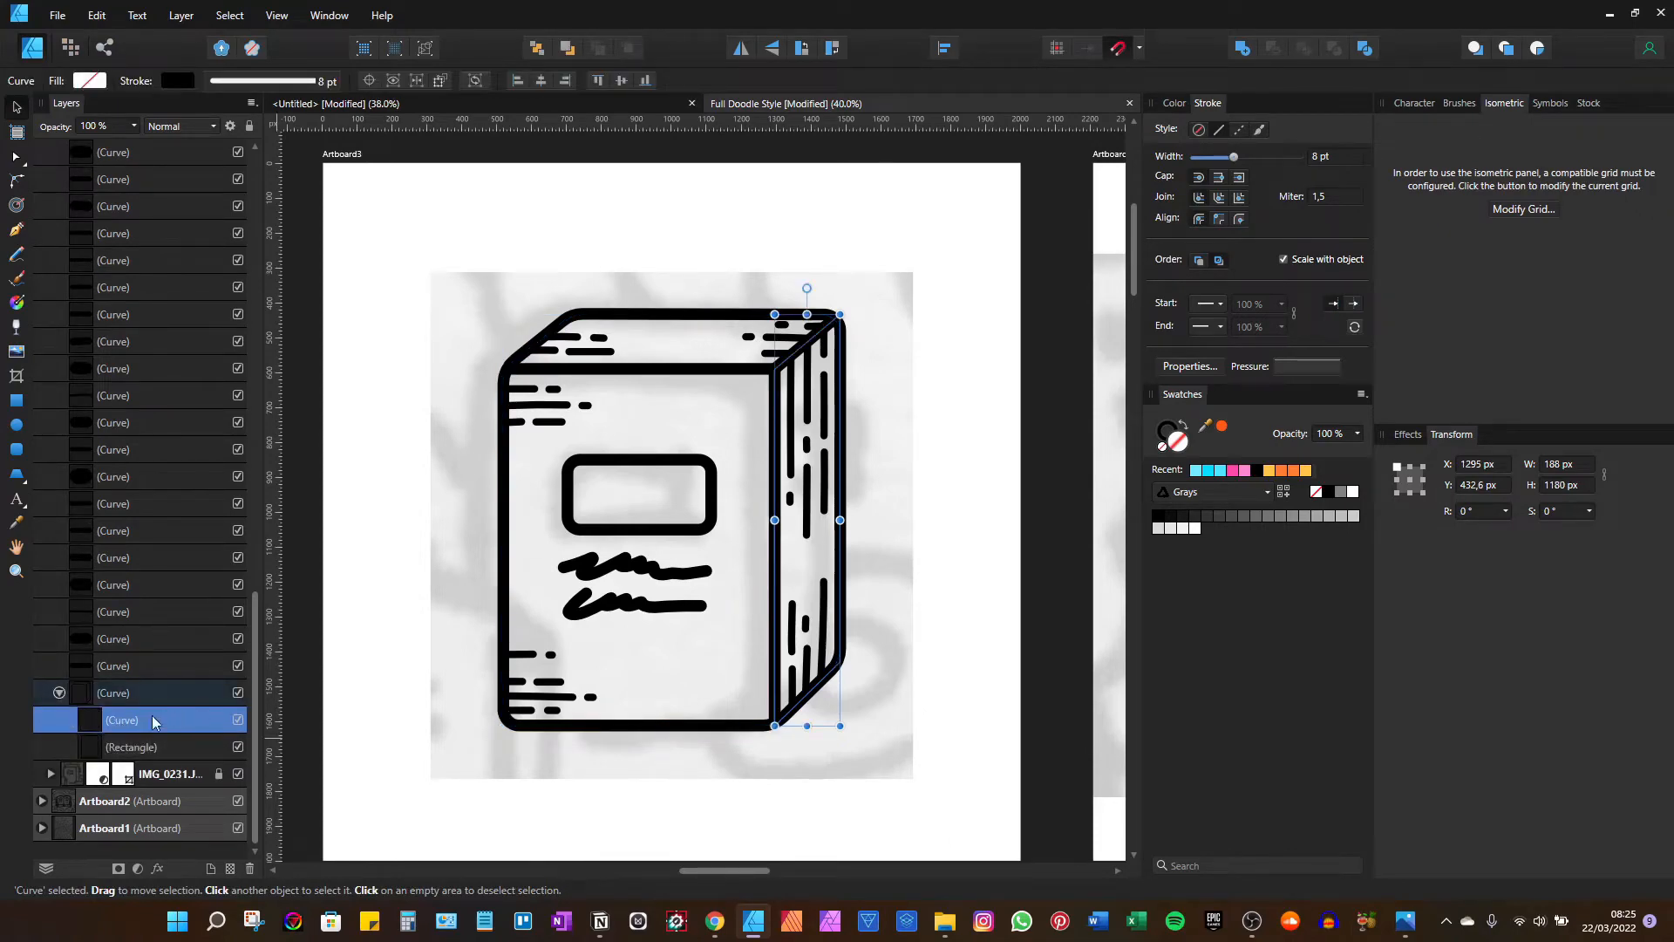
{"action": "left_click_drag", "start_coordinate": [785, 436], "coordinate": [670, 481]}
{"action": "key", "text": "ctrl+z"}
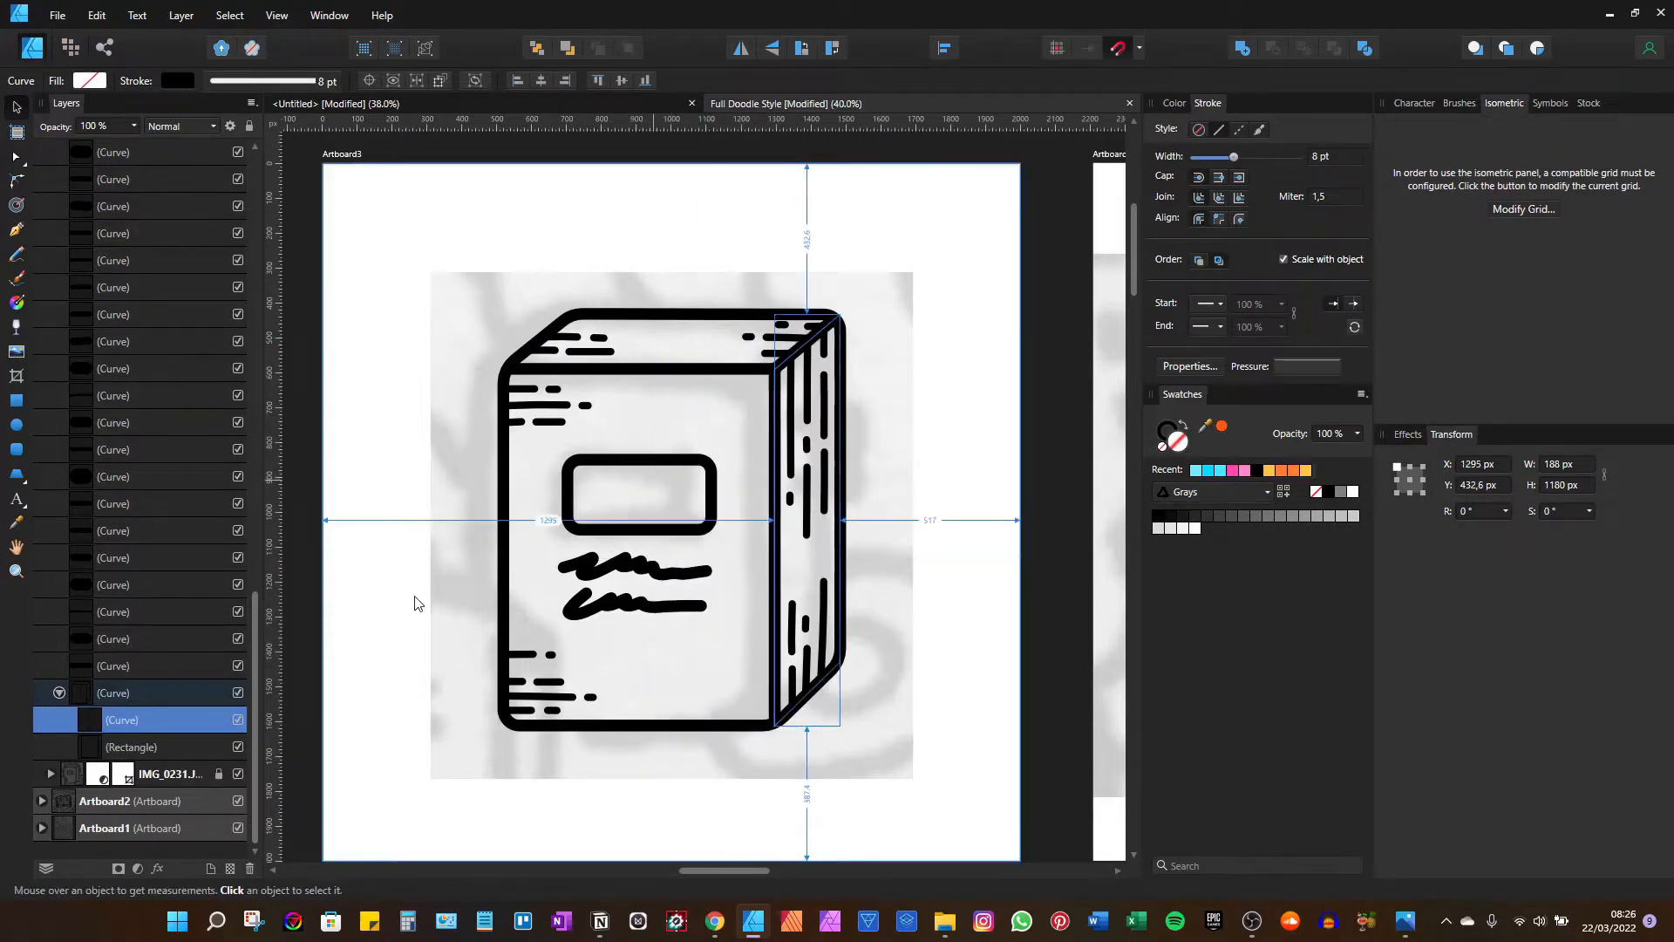
{"action": "left_click", "coordinate": [191, 741]}
{"action": "left_click_drag", "start_coordinate": [707, 469], "coordinate": [727, 537]}
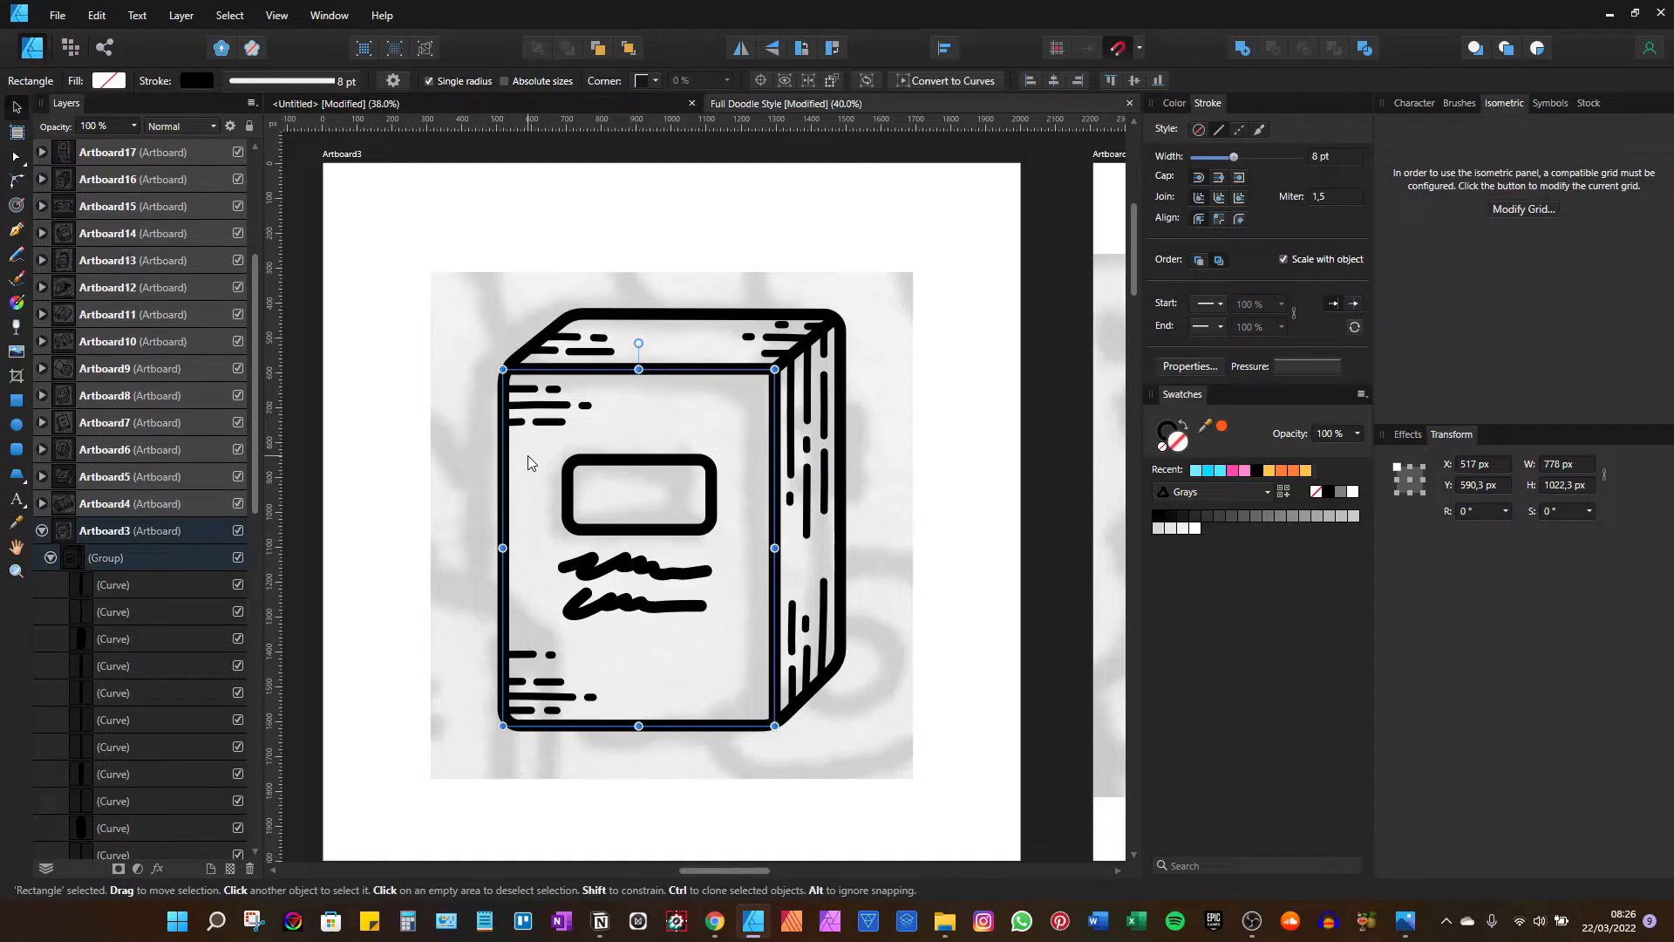
Activate the Pencil tool and set the fill to none
{"action": "scroll", "coordinate": [526, 455], "scroll_direction": "up", "scroll_amount": 5}
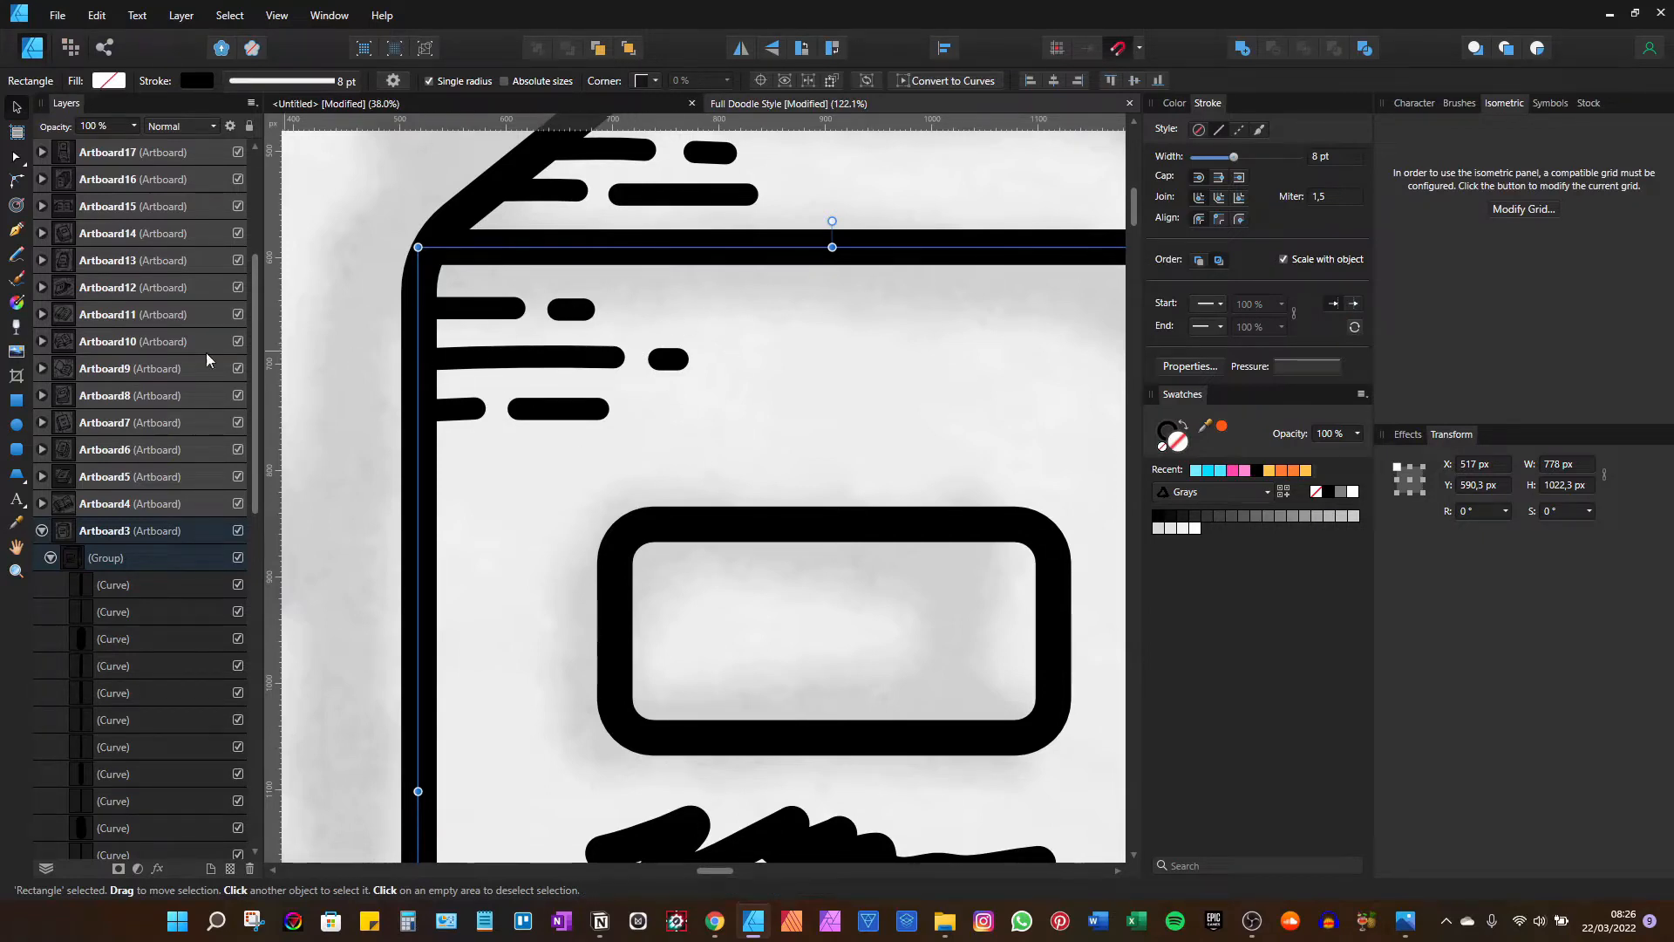
{"action": "left_click", "coordinate": [16, 254]}
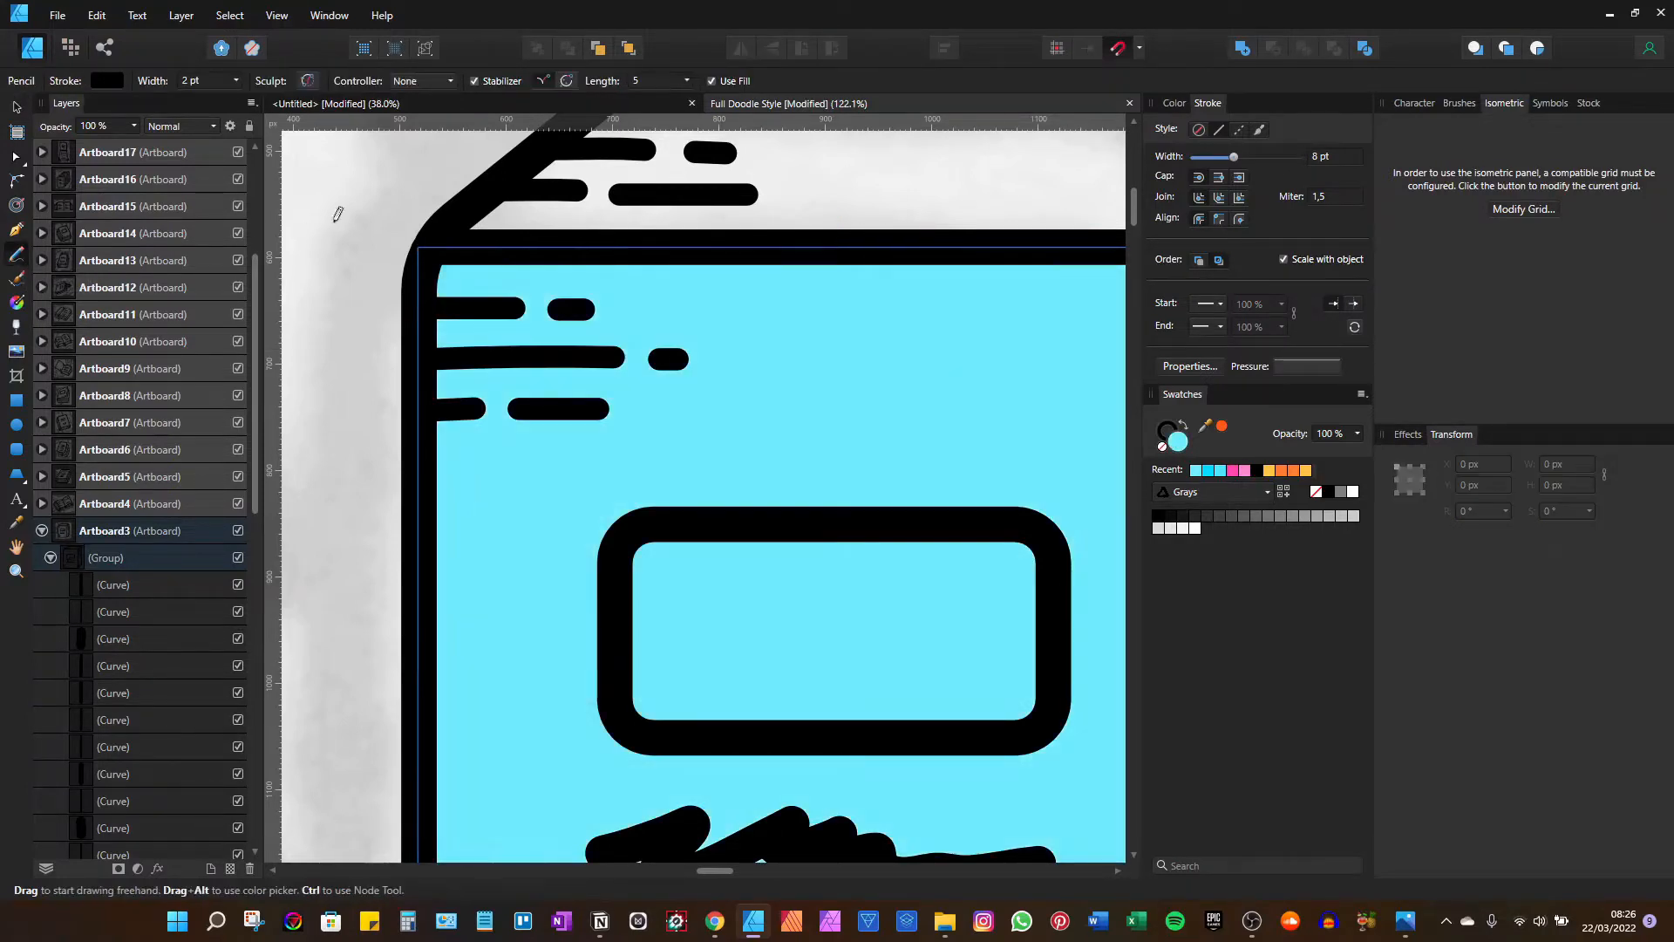
{"action": "left_click", "coordinate": [1163, 445]}
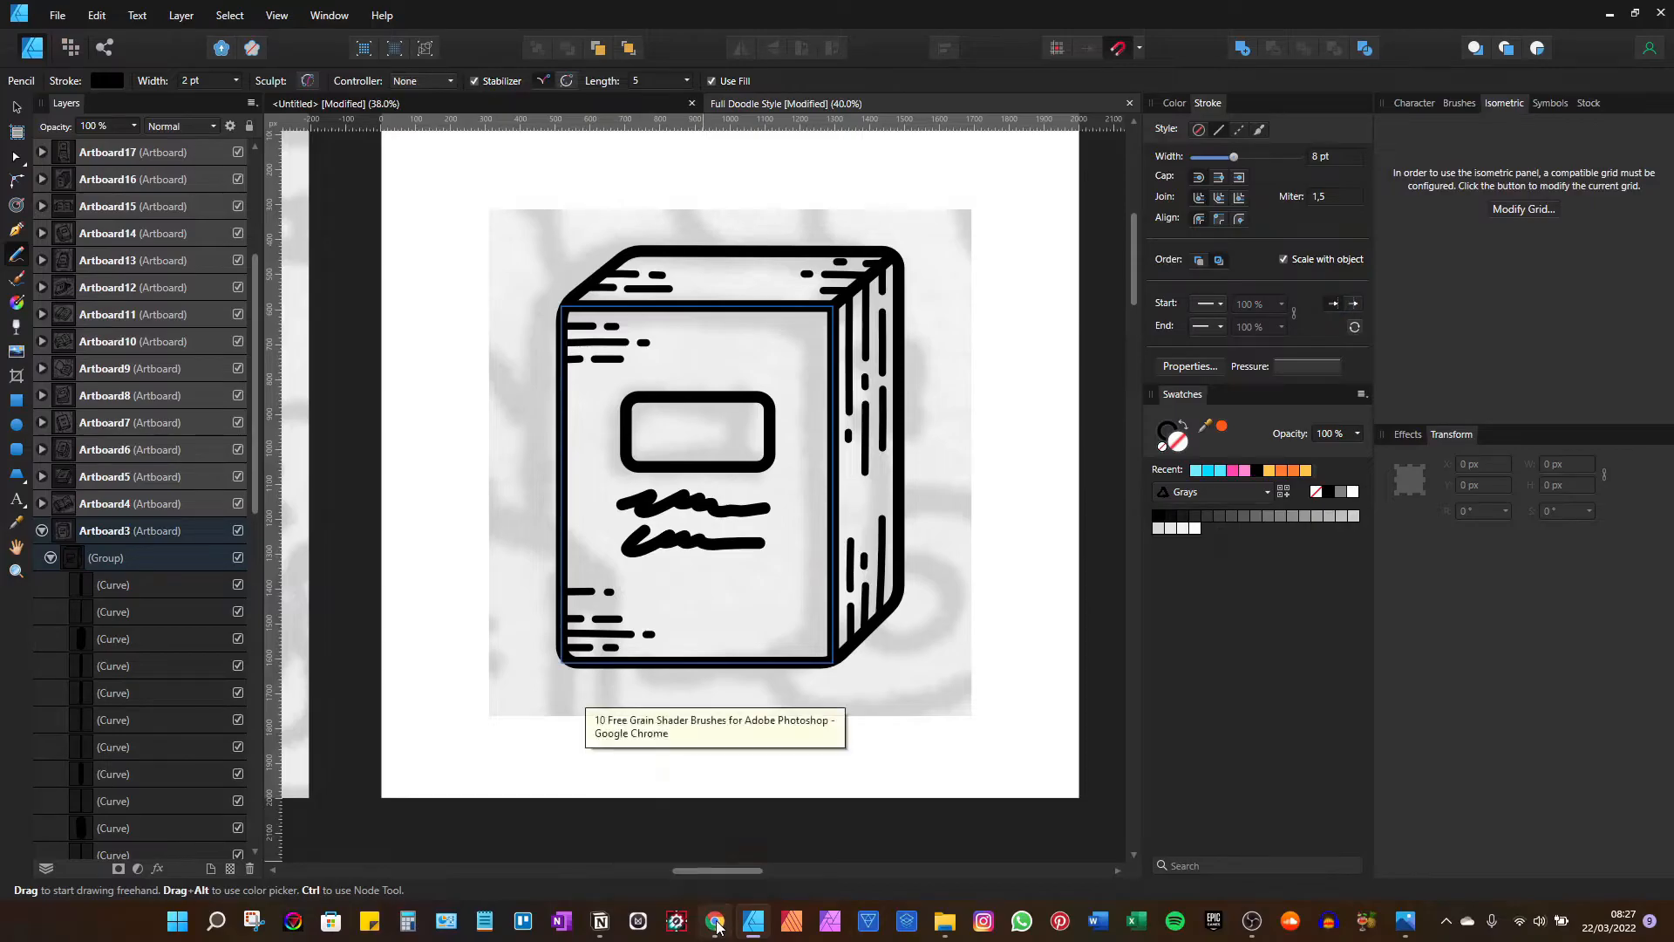
Switch to Chrome, review the Doodle-Style Vector Illustration course page on Domestika, and return to Affinity Designer
{"action": "left_click", "coordinate": [710, 723]}
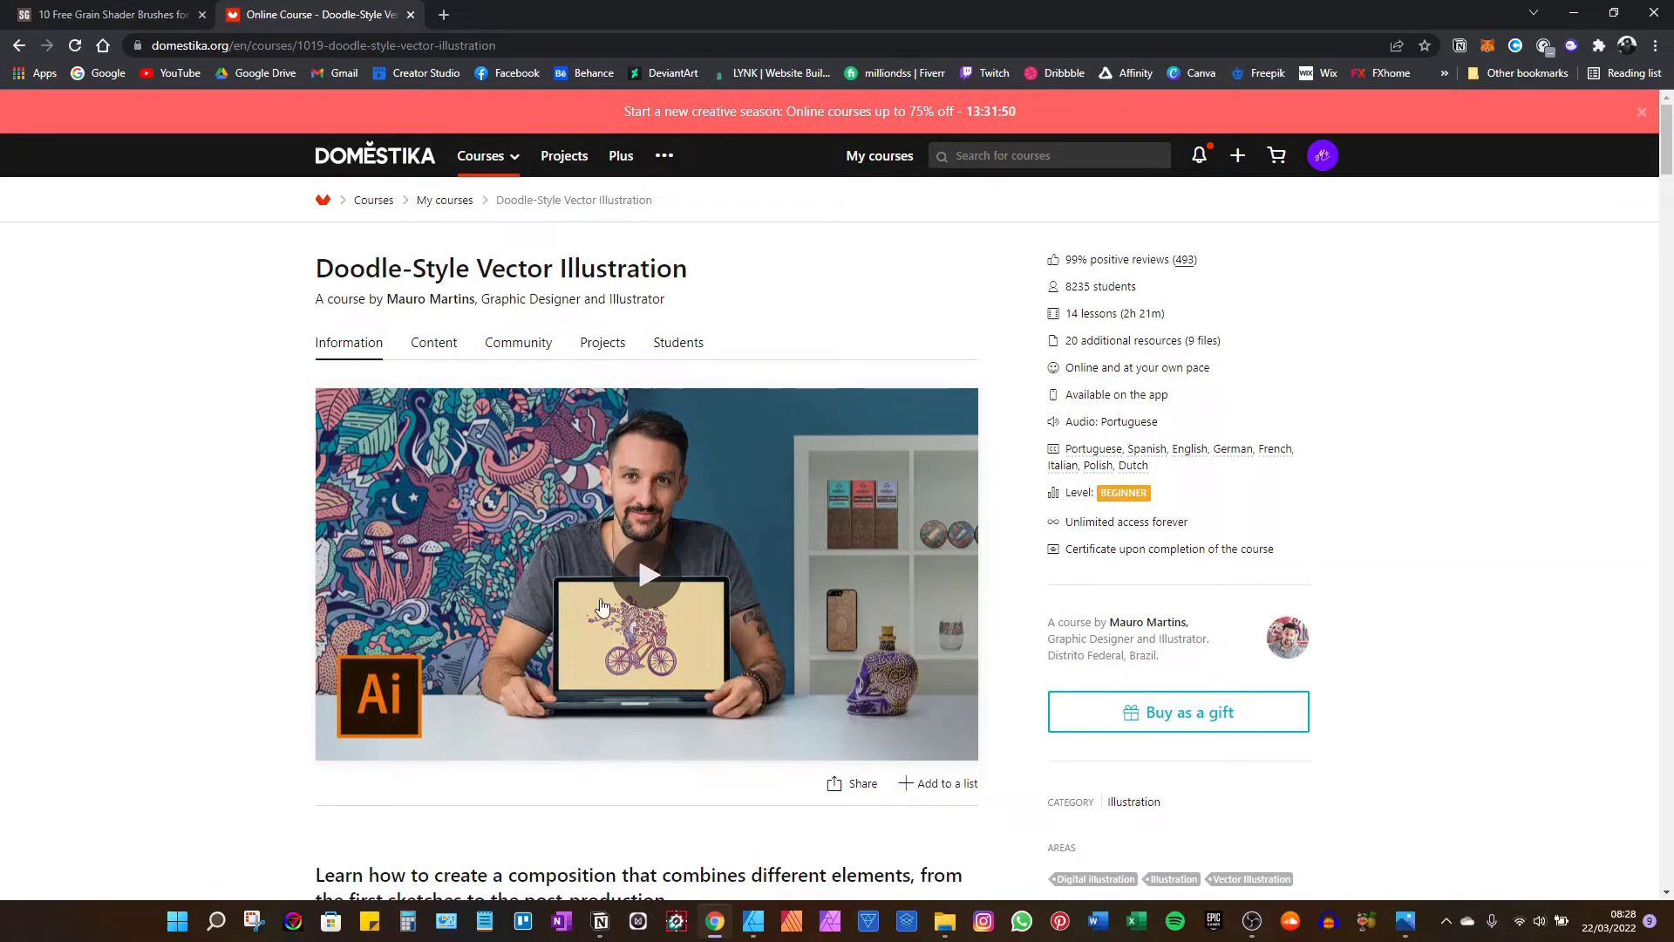
{"action": "scroll", "coordinate": [503, 520], "scroll_direction": "down", "scroll_amount": 9}
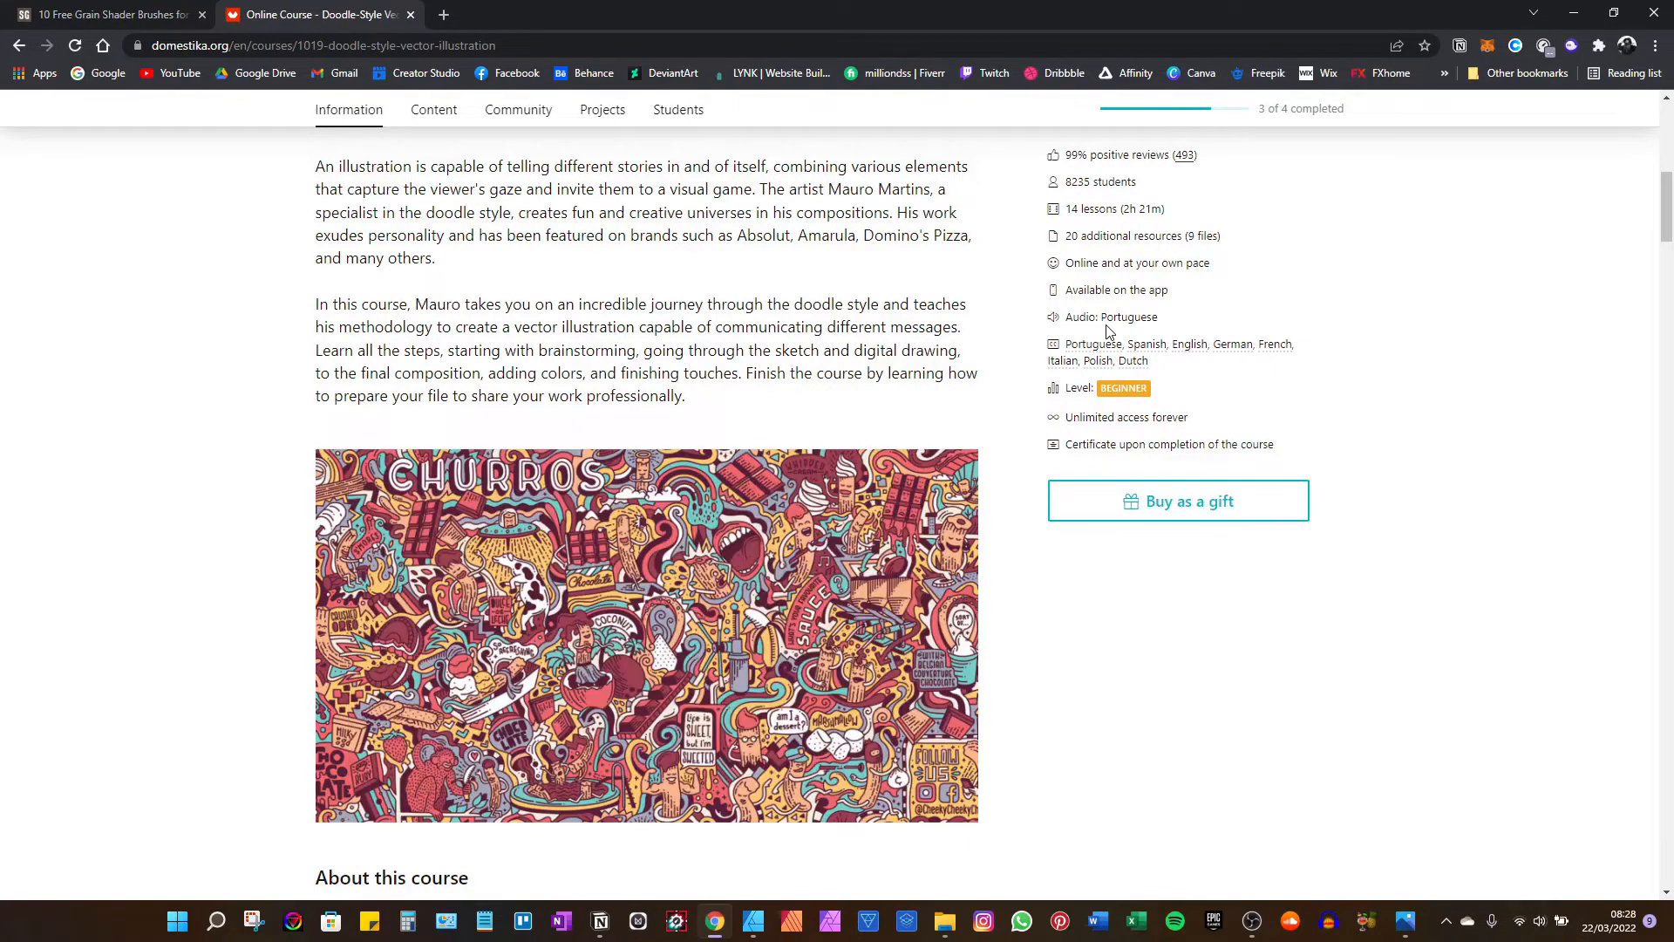
{"action": "scroll", "coordinate": [218, 623], "scroll_direction": "up", "scroll_amount": 10}
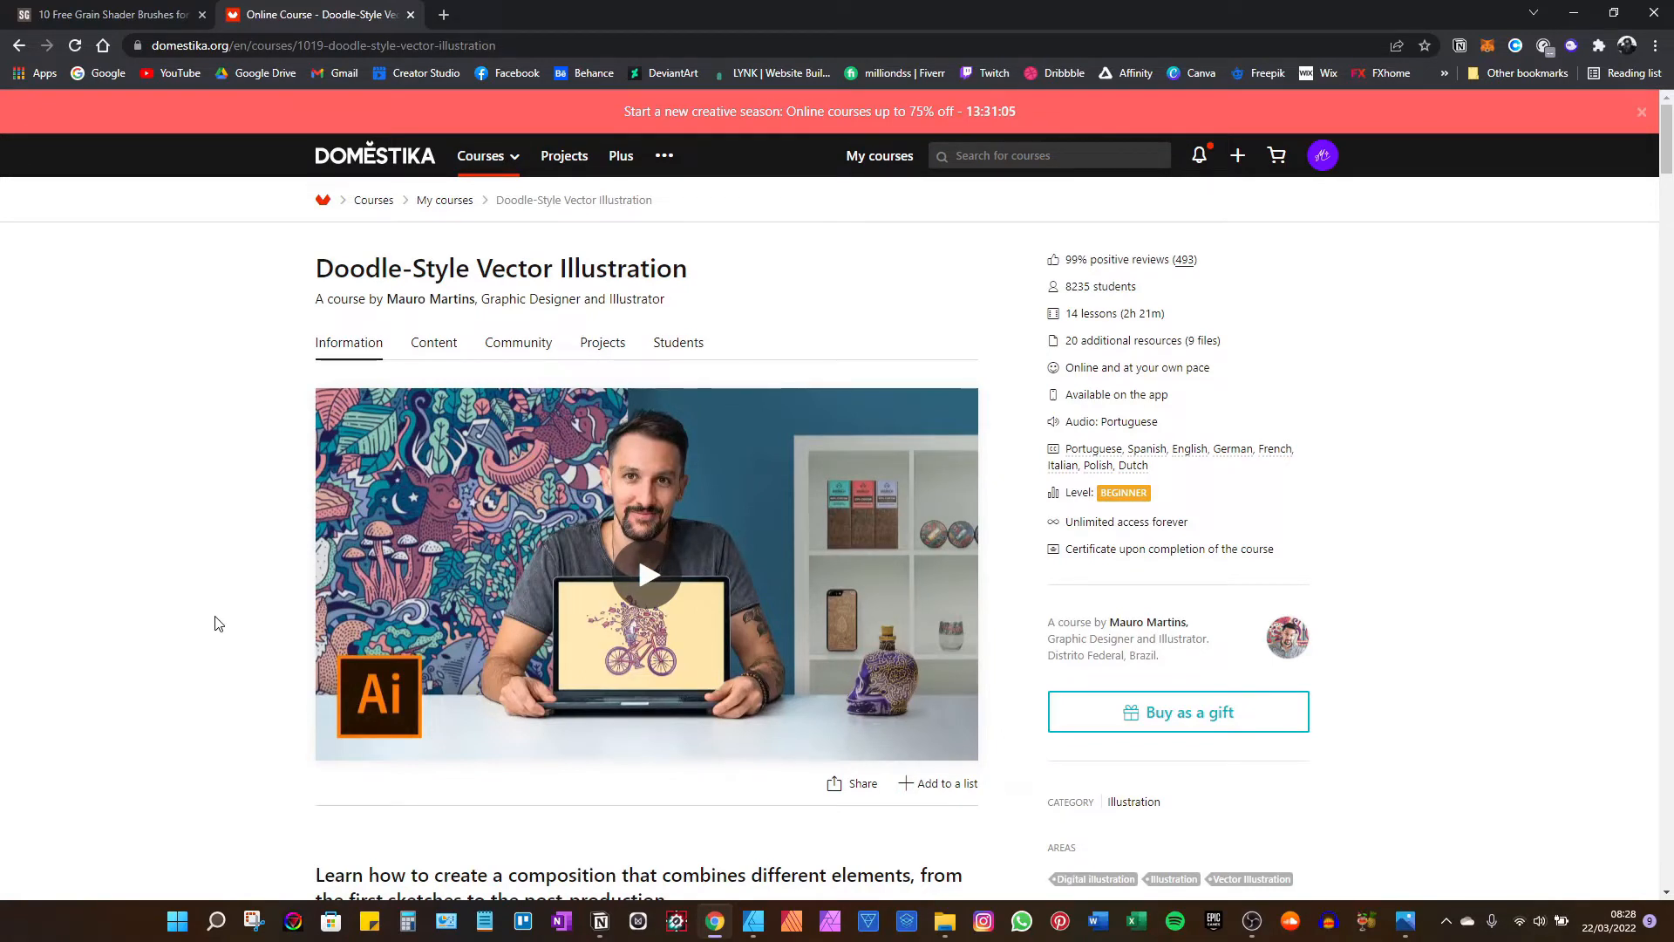
{"action": "left_click", "coordinate": [754, 923]}
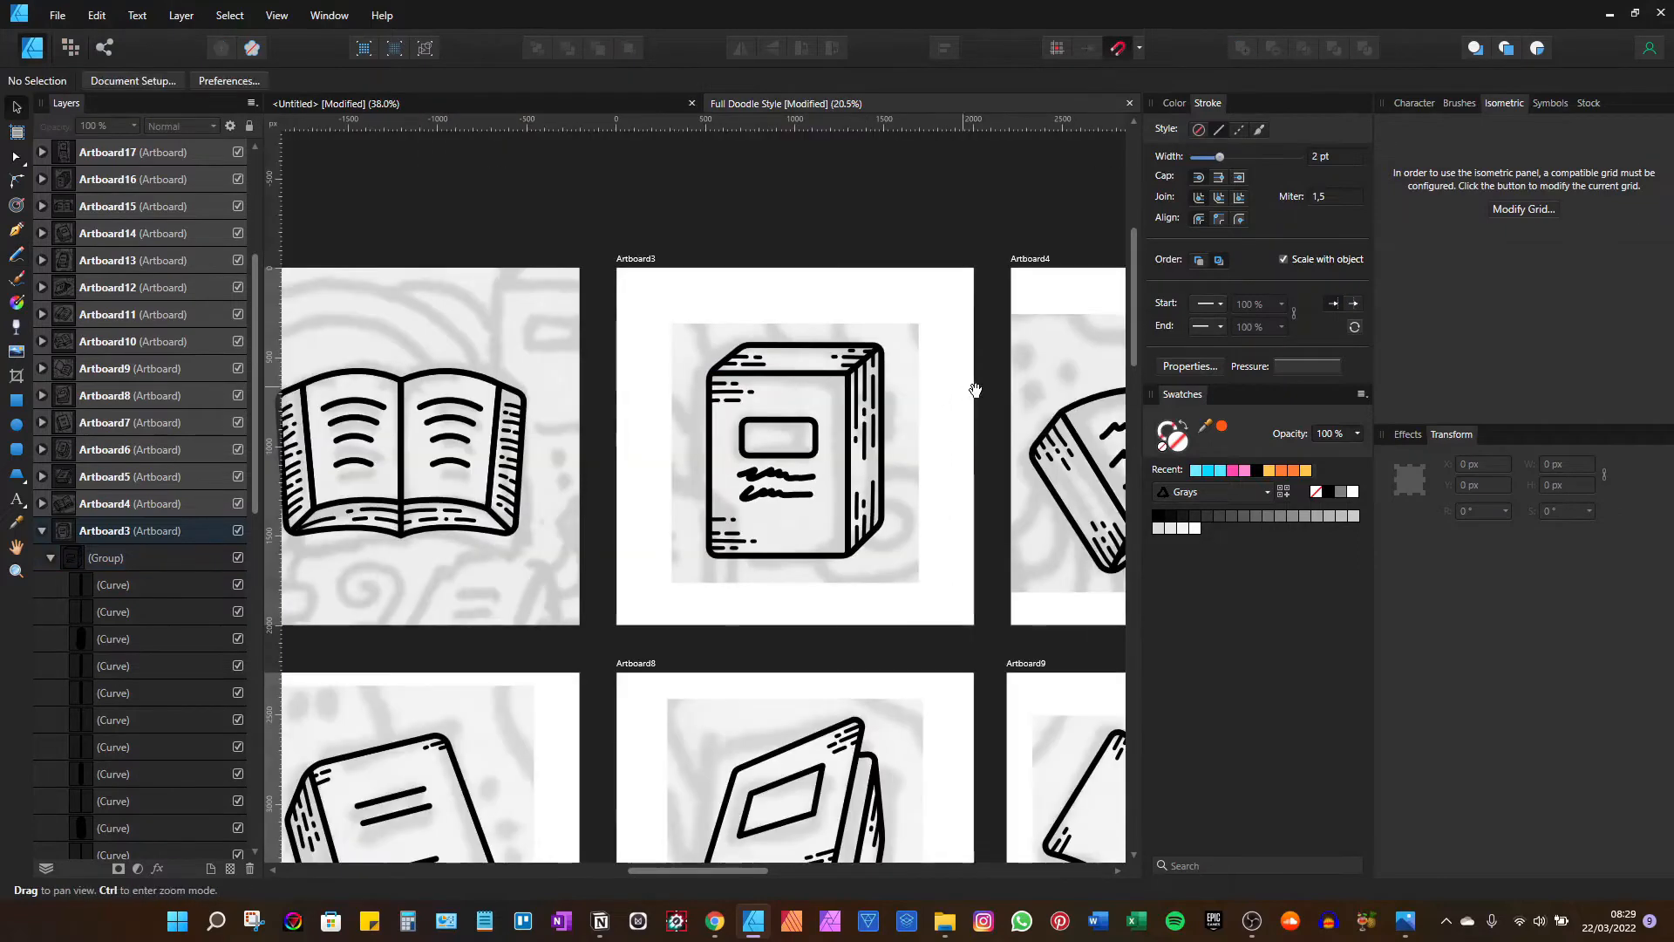
Examine the traced book doodles across all the artboards, including the separate Artboard27
{"action": "left_click_drag", "start_coordinate": [935, 386], "coordinate": [549, 388]}
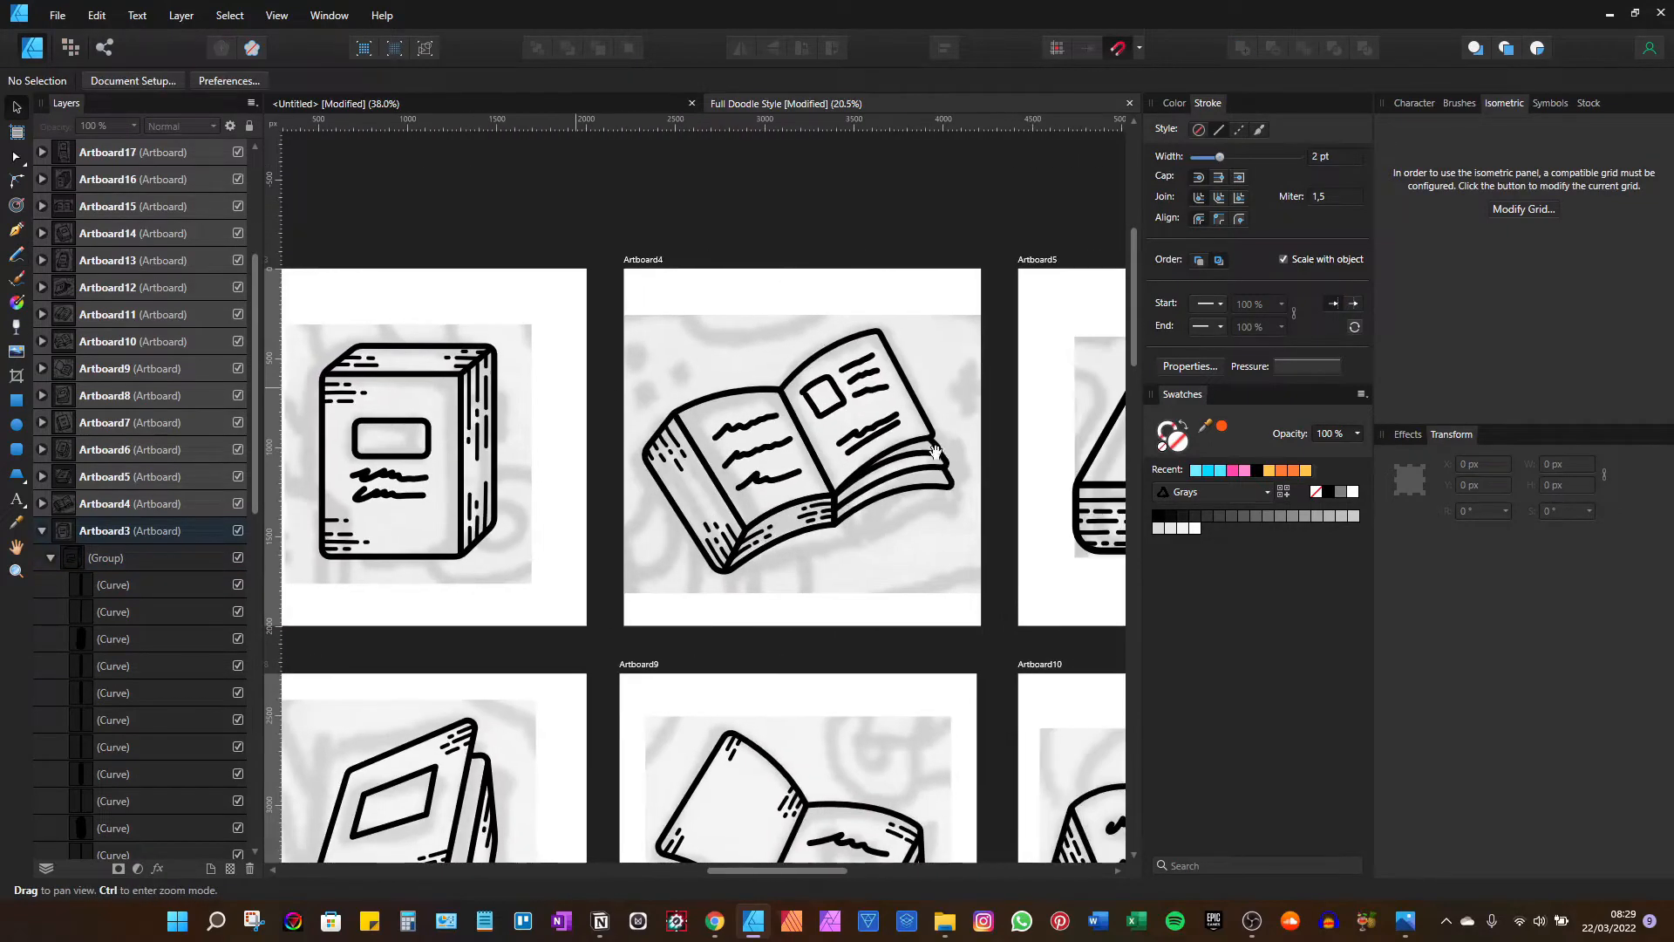
{"action": "left_click_drag", "start_coordinate": [935, 451], "coordinate": [538, 470]}
{"action": "left_click_drag", "start_coordinate": [962, 566], "coordinate": [848, 301]}
{"action": "scroll", "coordinate": [633, 553], "scroll_direction": "down", "scroll_amount": 2}
{"action": "left_click_drag", "start_coordinate": [648, 518], "coordinate": [864, 330]}
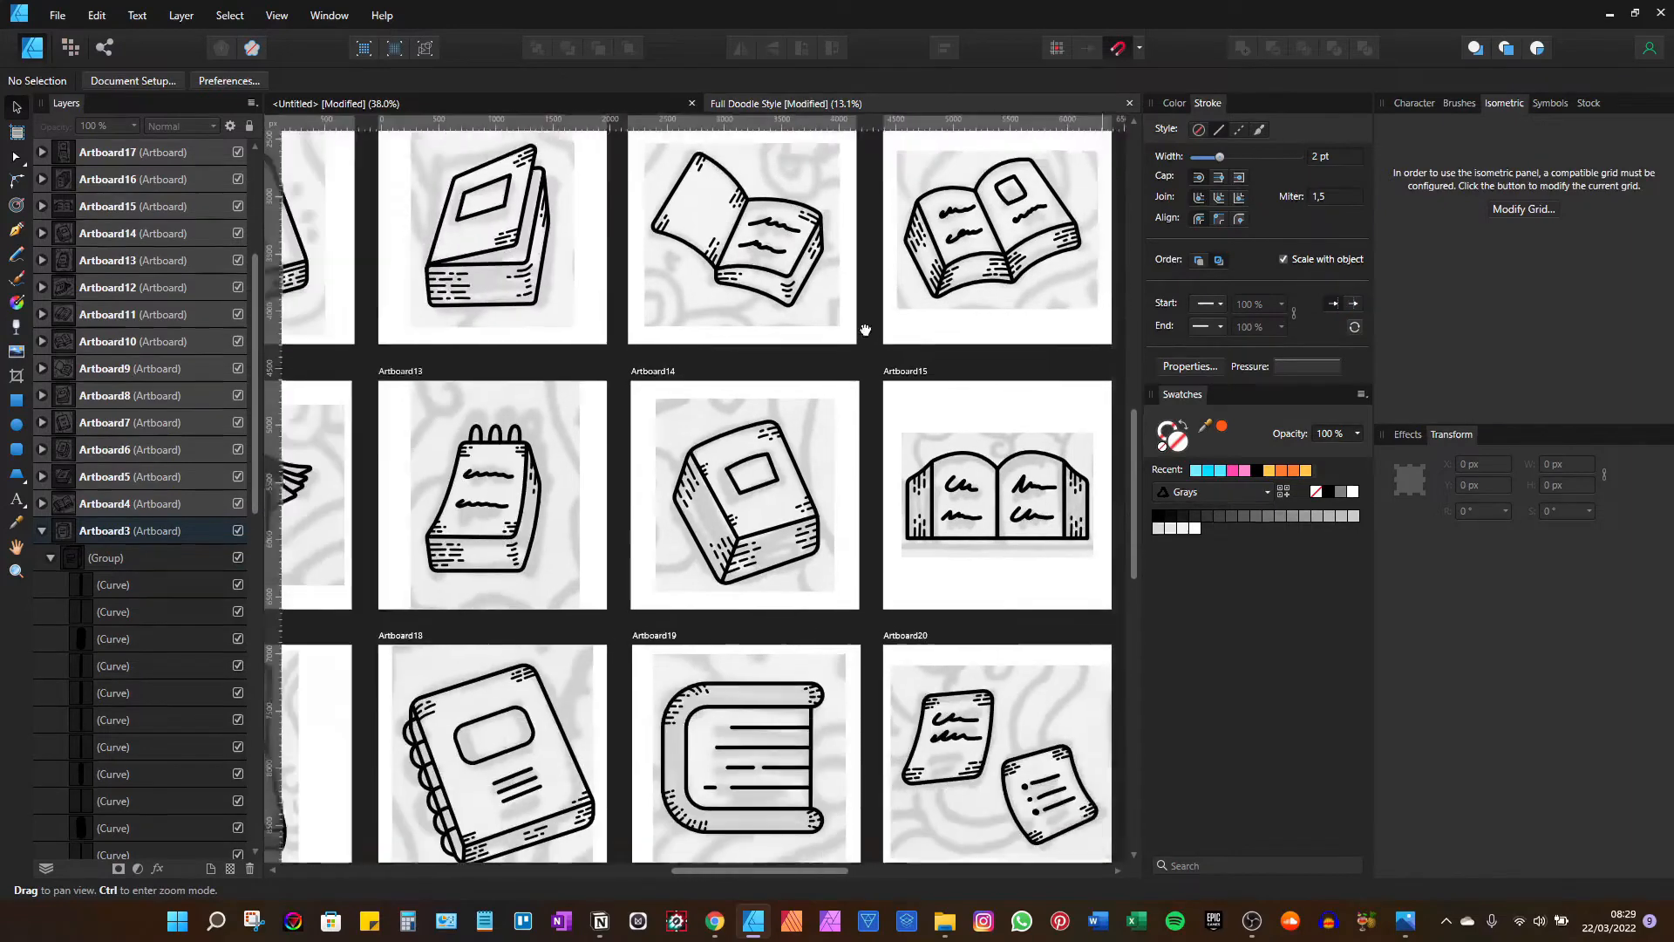
{"action": "left_click_drag", "start_coordinate": [633, 461], "coordinate": [723, 239]}
{"action": "scroll", "coordinate": [731, 464], "scroll_direction": "down", "scroll_amount": 1}
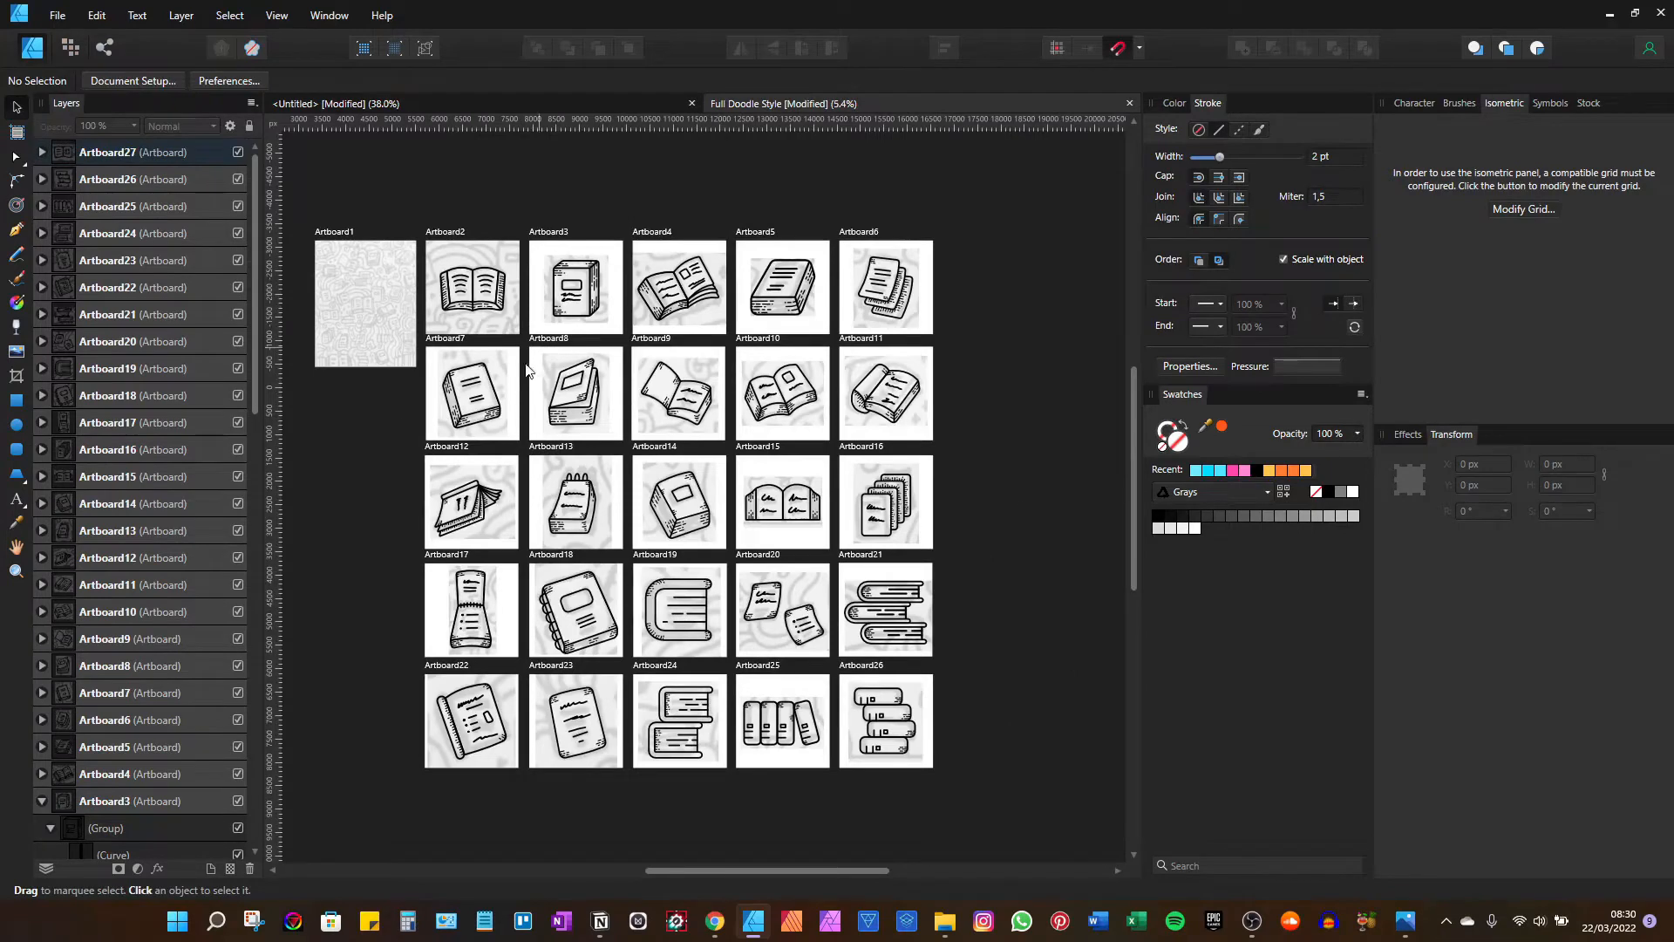
{"action": "left_click_drag", "start_coordinate": [476, 435], "coordinate": [666, 424]}
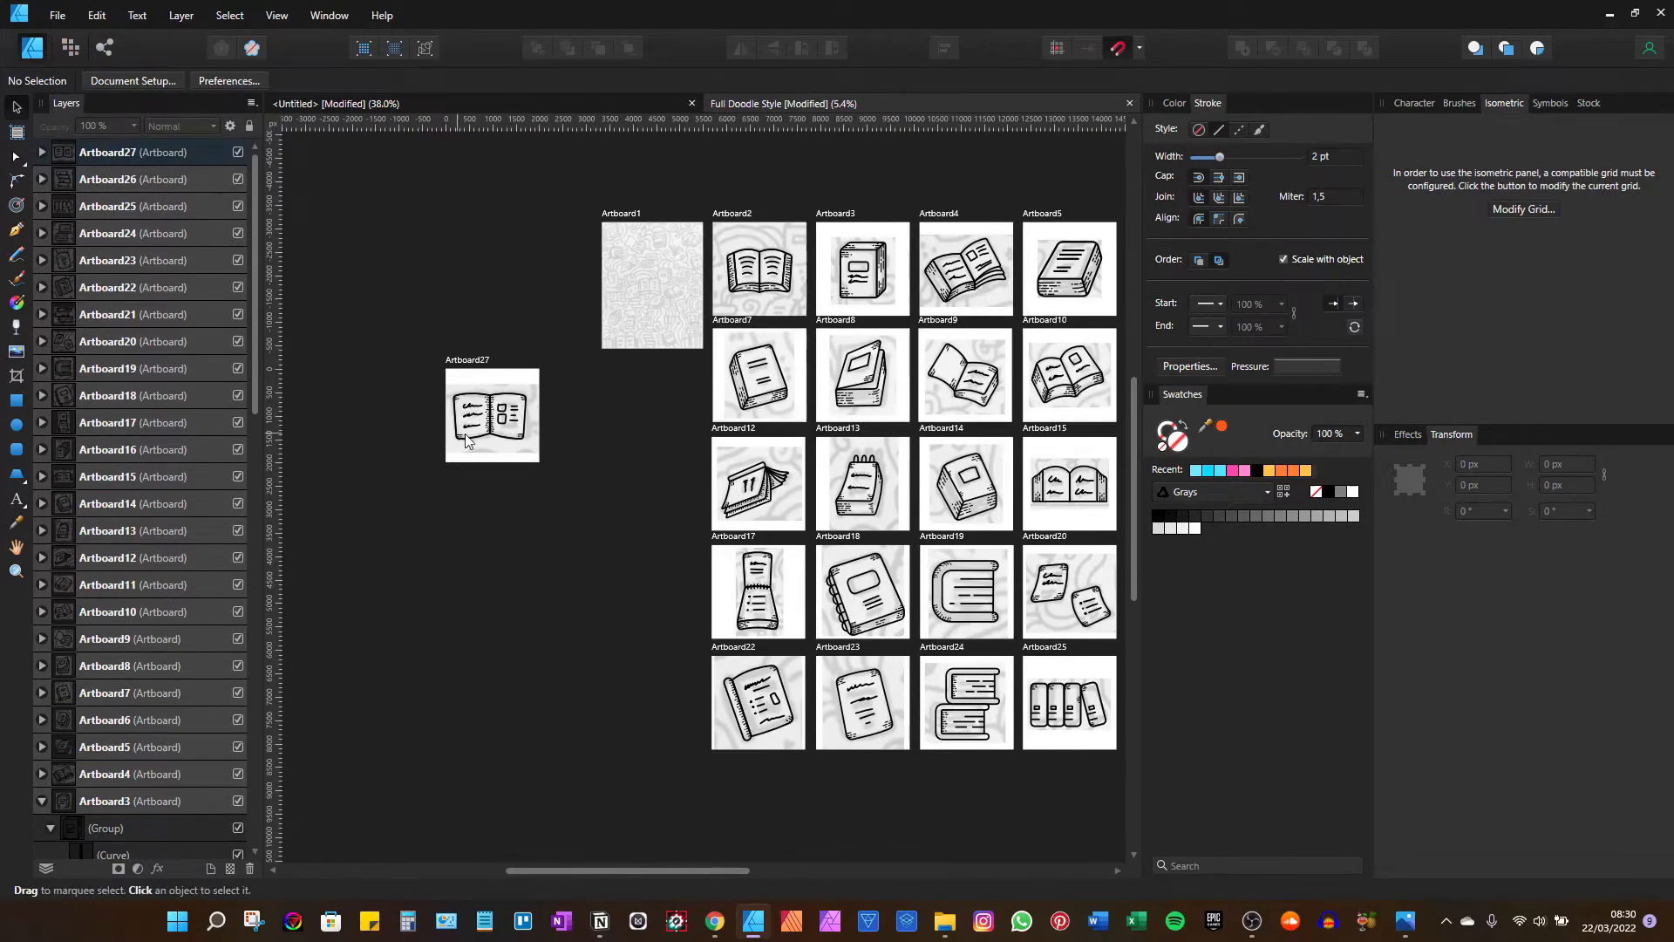
Collapse Artboard3 in the layer list and examine the traced book doodles across the grid of artboards
{"action": "left_click_drag", "start_coordinate": [483, 364], "coordinate": [534, 364]}
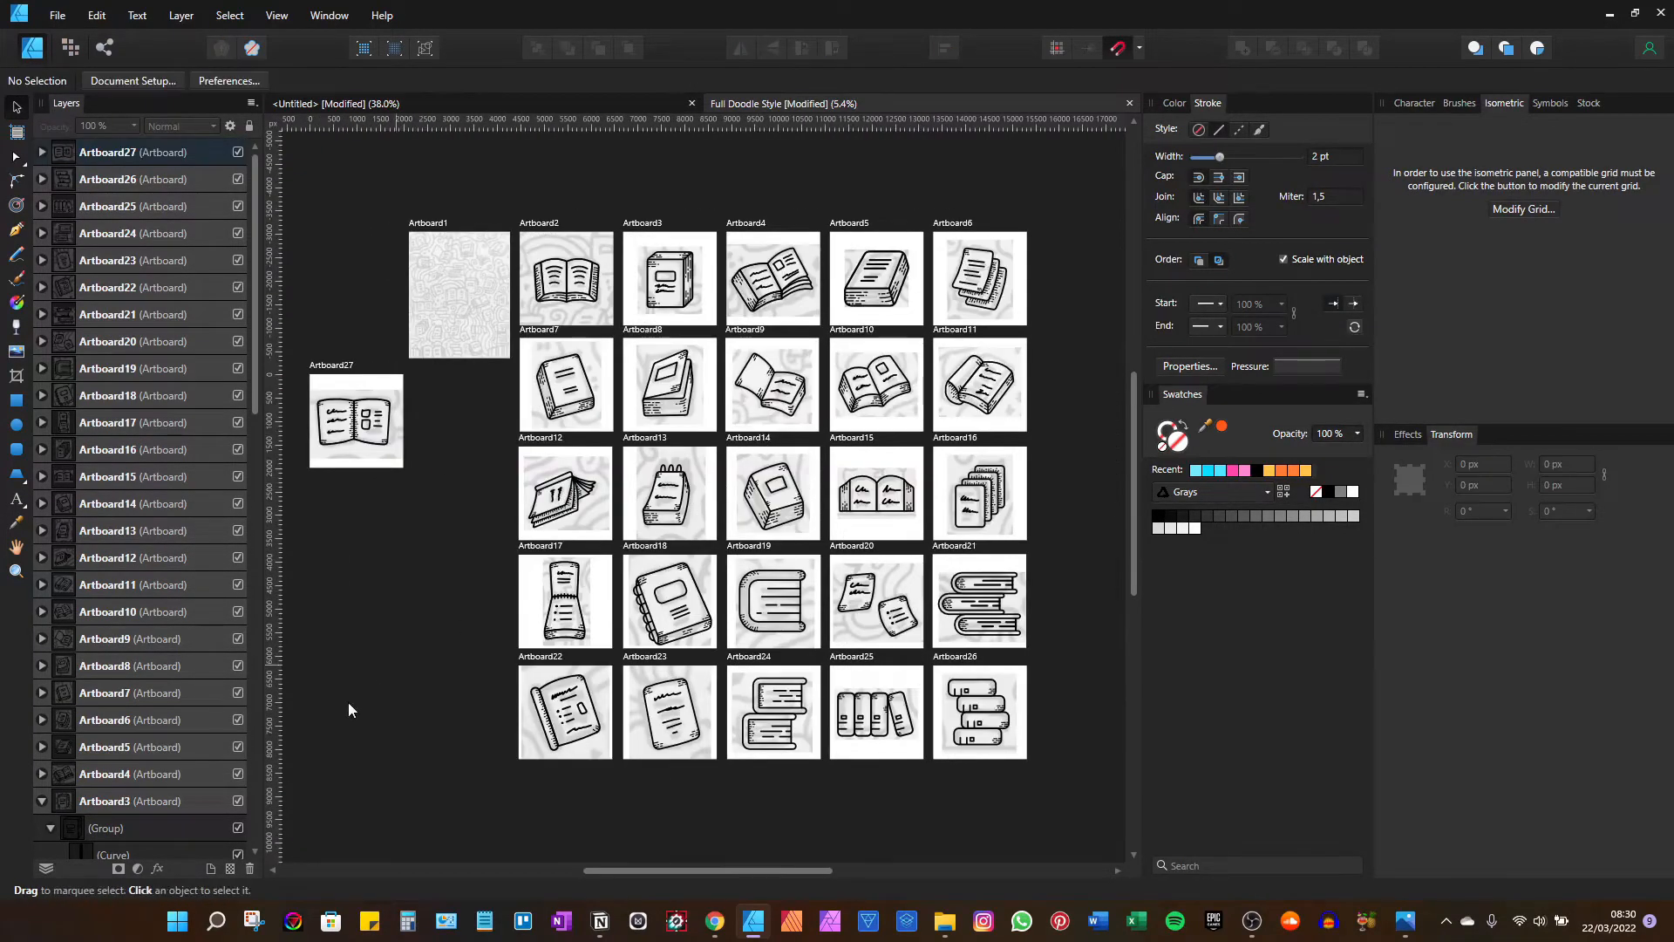
{"action": "left_click", "coordinate": [43, 799]}
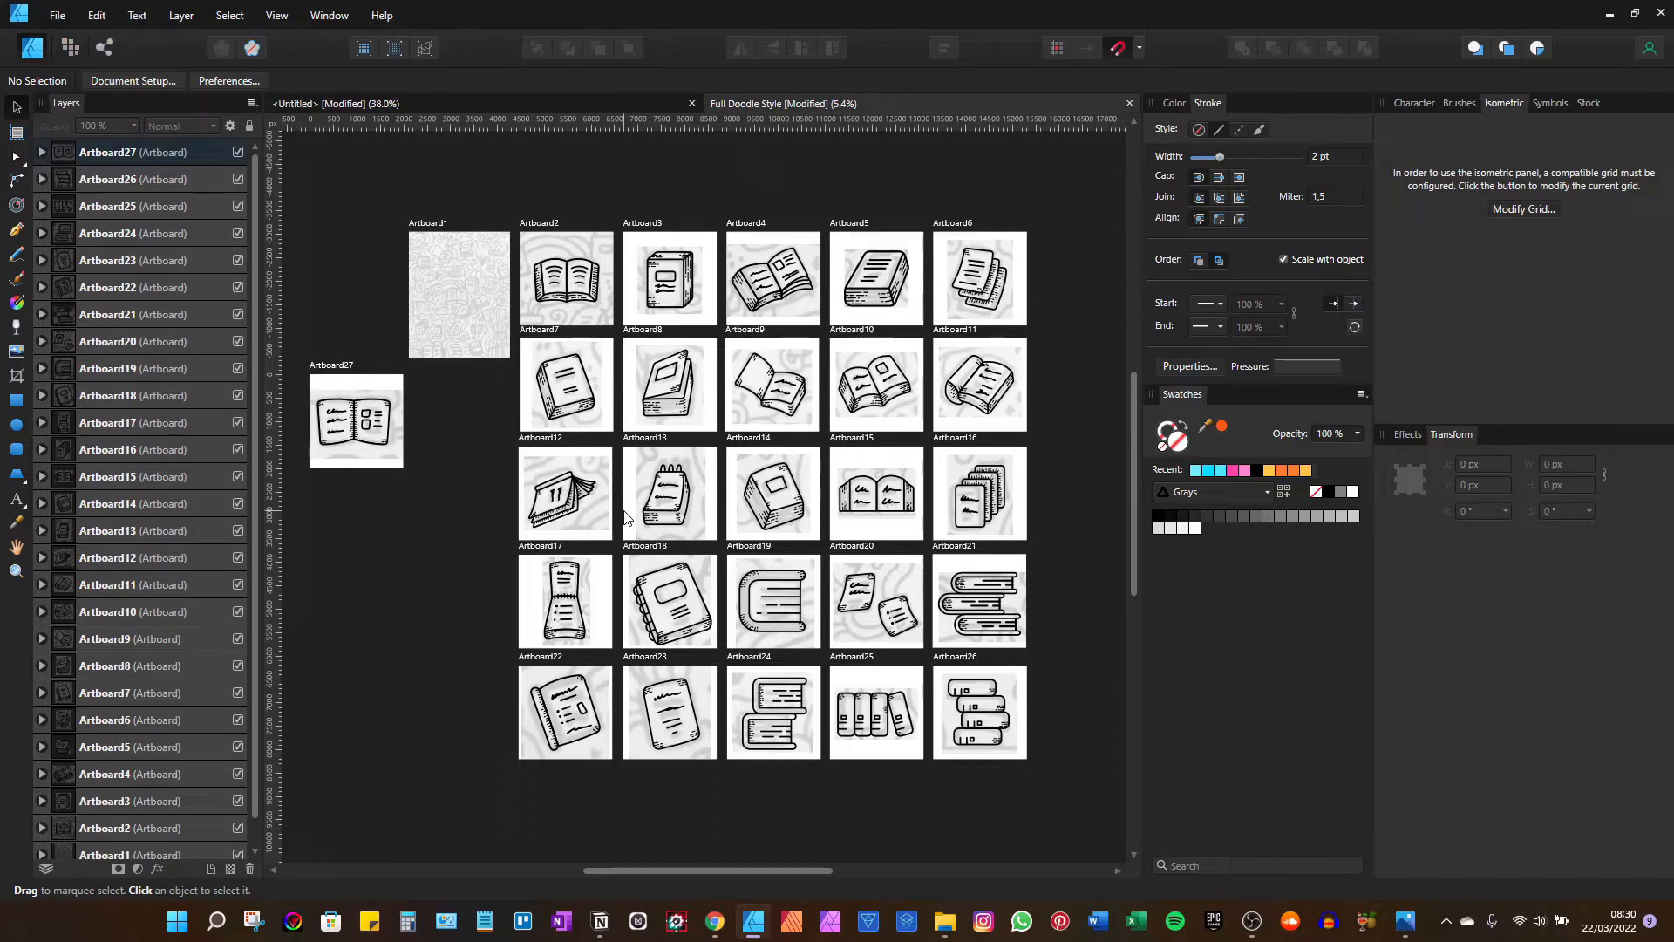
{"action": "scroll", "coordinate": [624, 516], "scroll_direction": "up", "scroll_amount": 5}
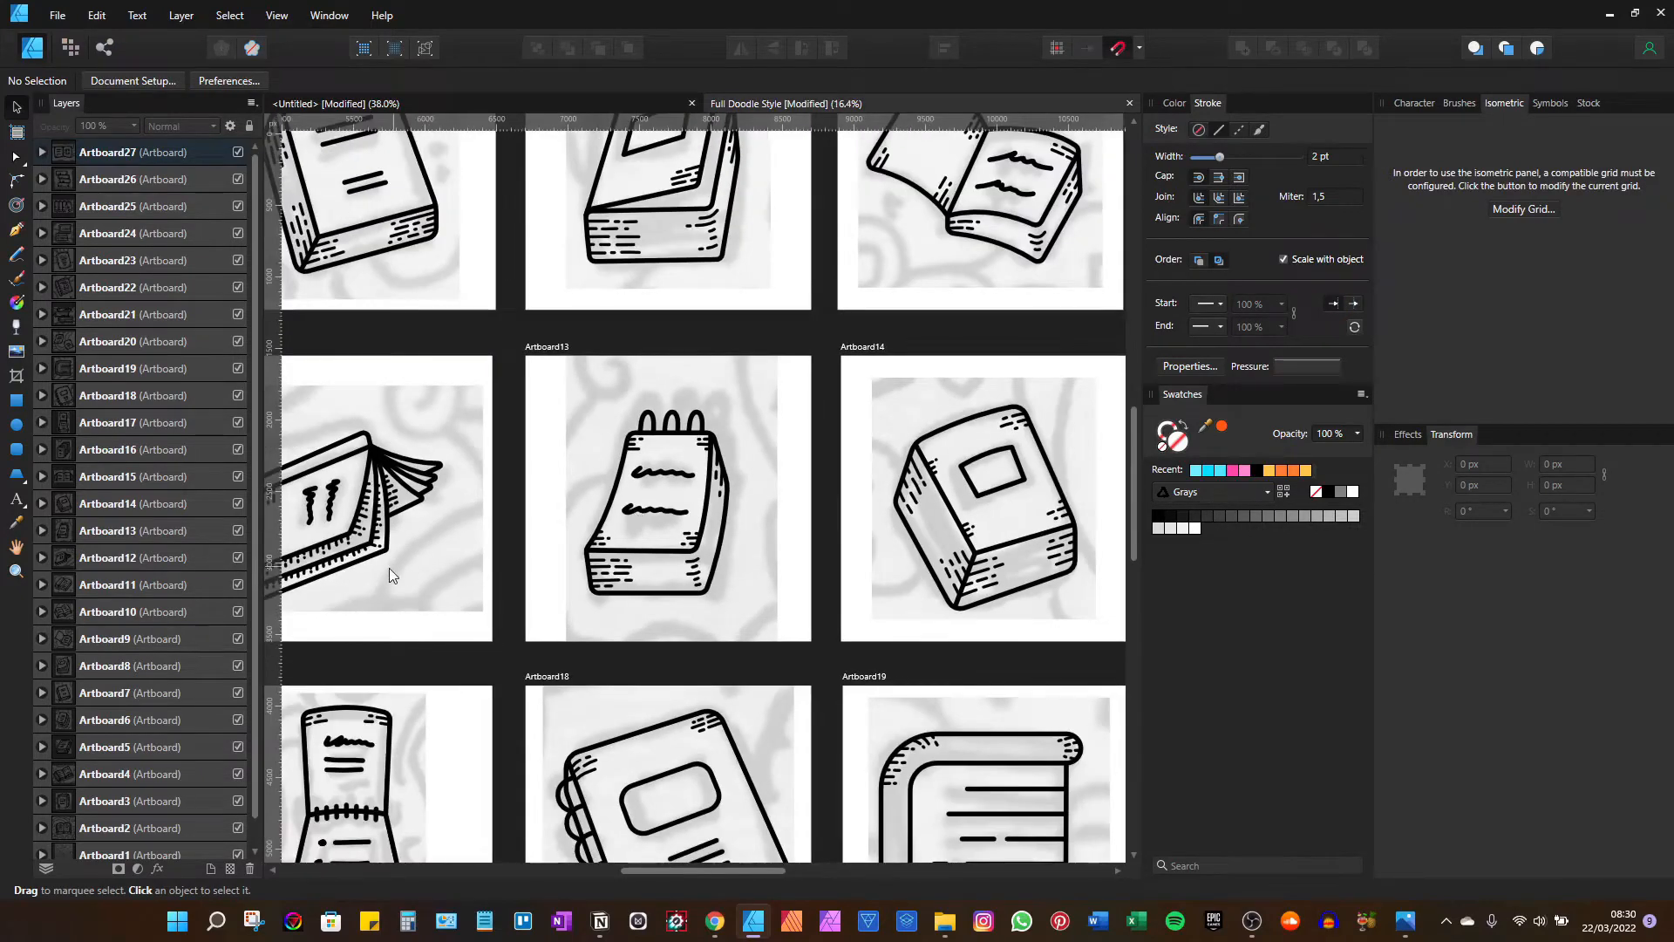
{"action": "scroll", "coordinate": [389, 569], "scroll_direction": "up", "scroll_amount": 4}
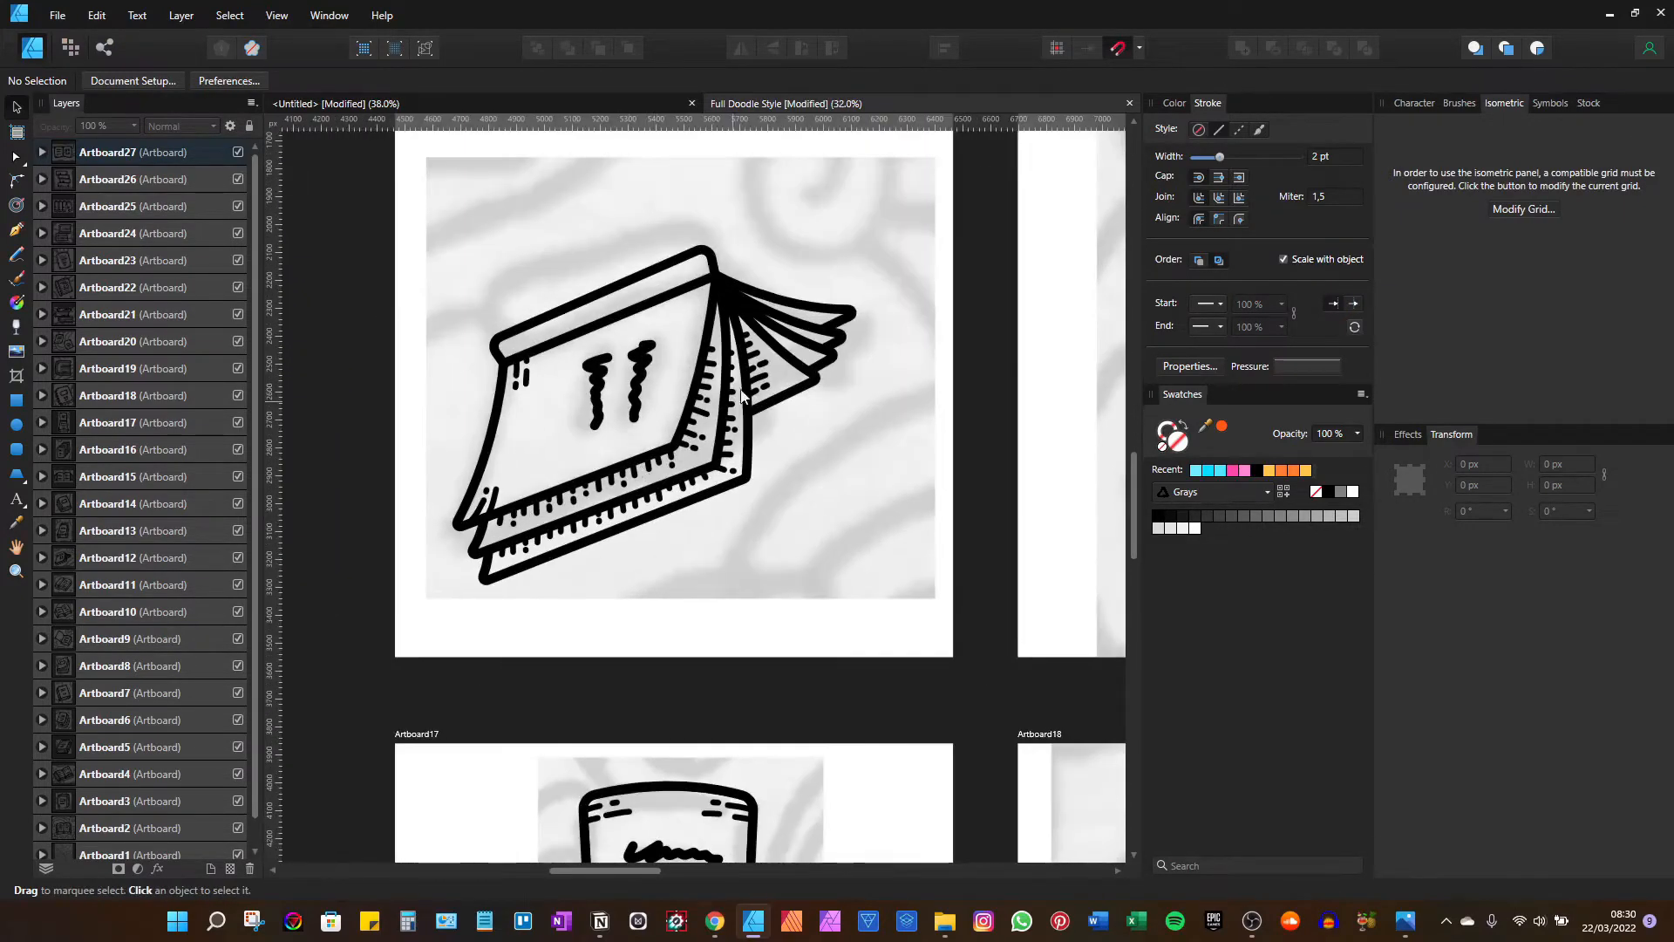
{"action": "scroll", "coordinate": [741, 395], "scroll_direction": "down", "scroll_amount": 5}
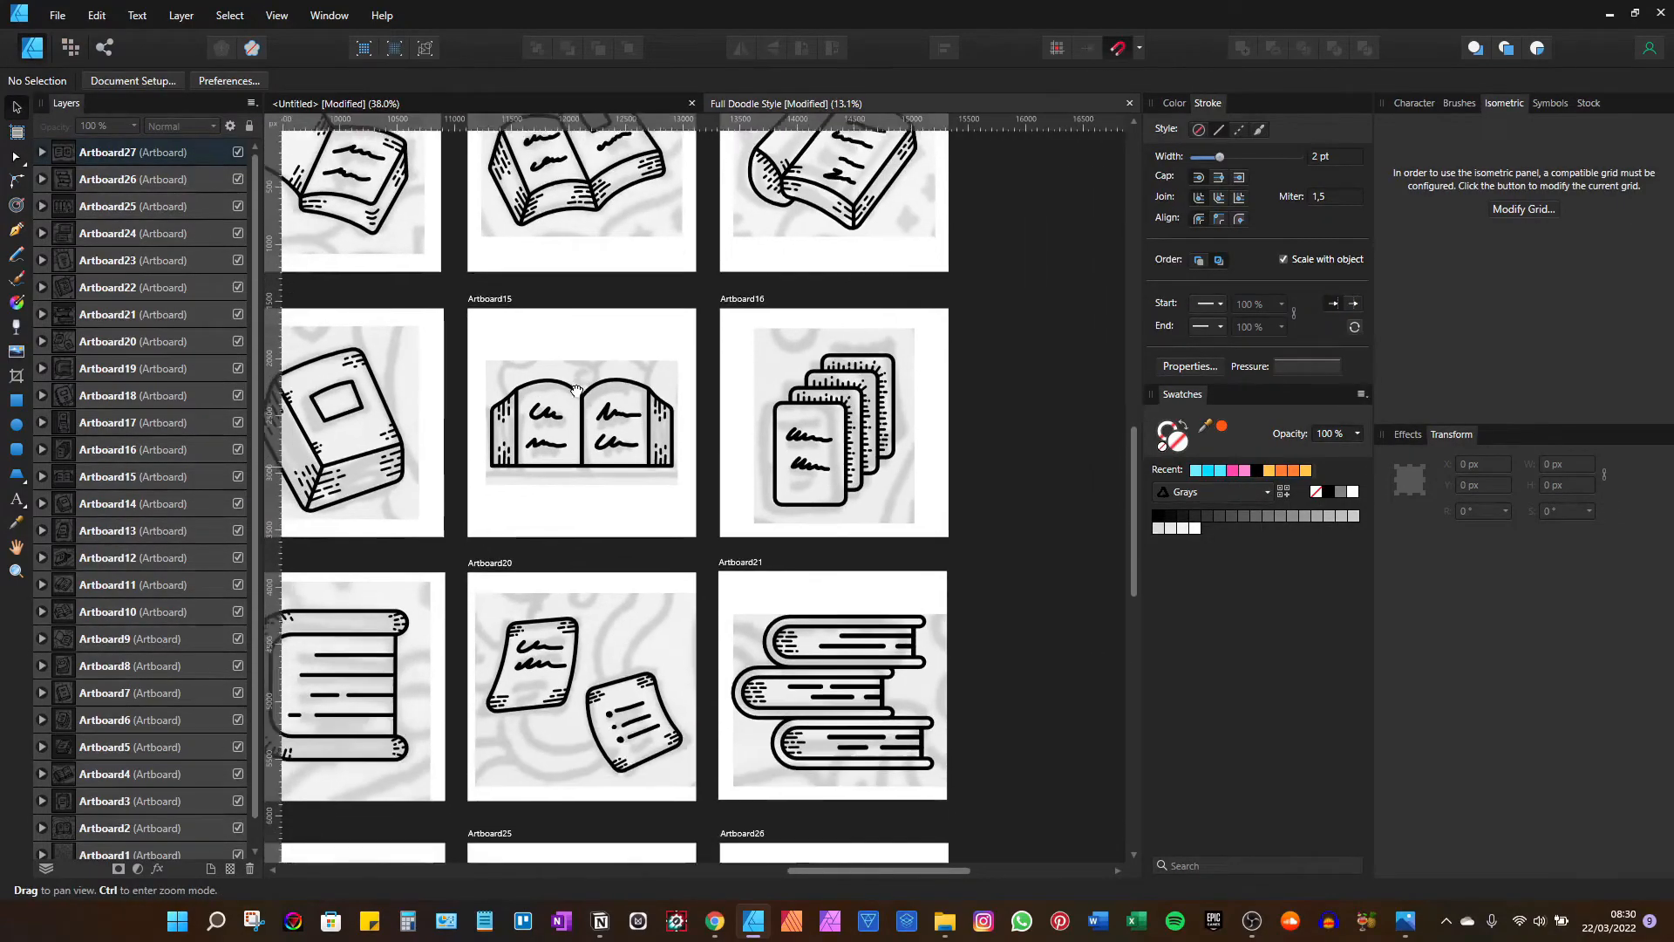
{"action": "left_click_drag", "start_coordinate": [576, 390], "coordinate": [725, 225]}
{"action": "left_click_drag", "start_coordinate": [270, 658], "coordinate": [488, 786]}
{"action": "scroll", "coordinate": [662, 610], "scroll_direction": "down", "scroll_amount": 2}
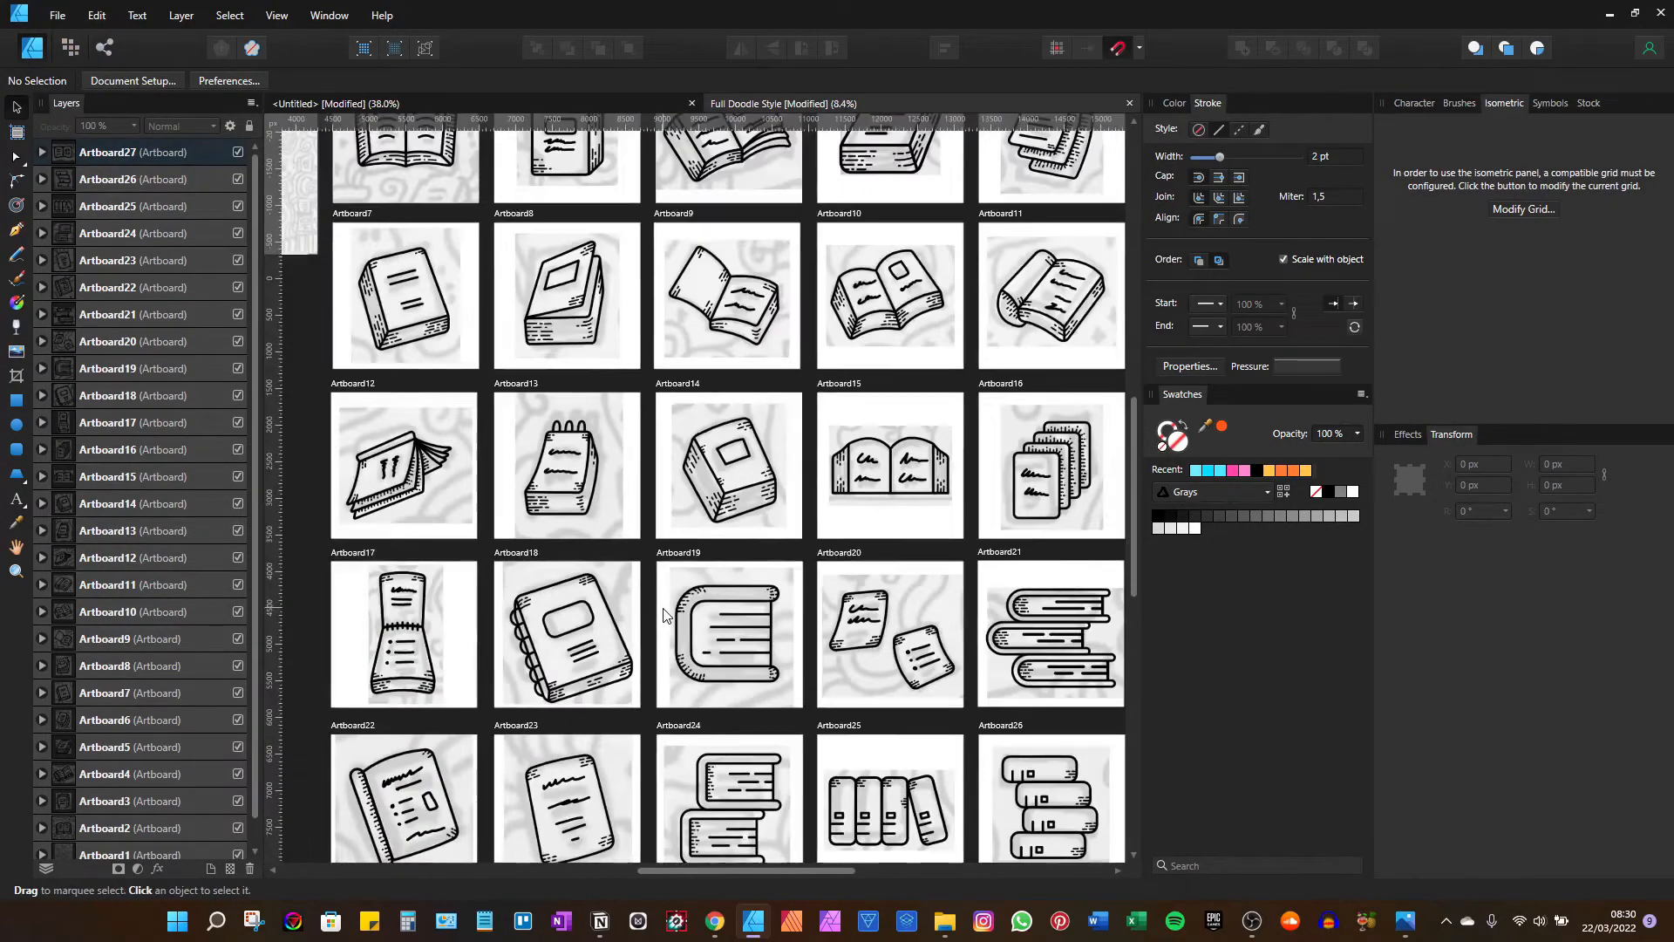
{"action": "scroll", "coordinate": [663, 614], "scroll_direction": "down", "scroll_amount": 1}
{"action": "left_click_drag", "start_coordinate": [750, 539], "coordinate": [741, 549]}
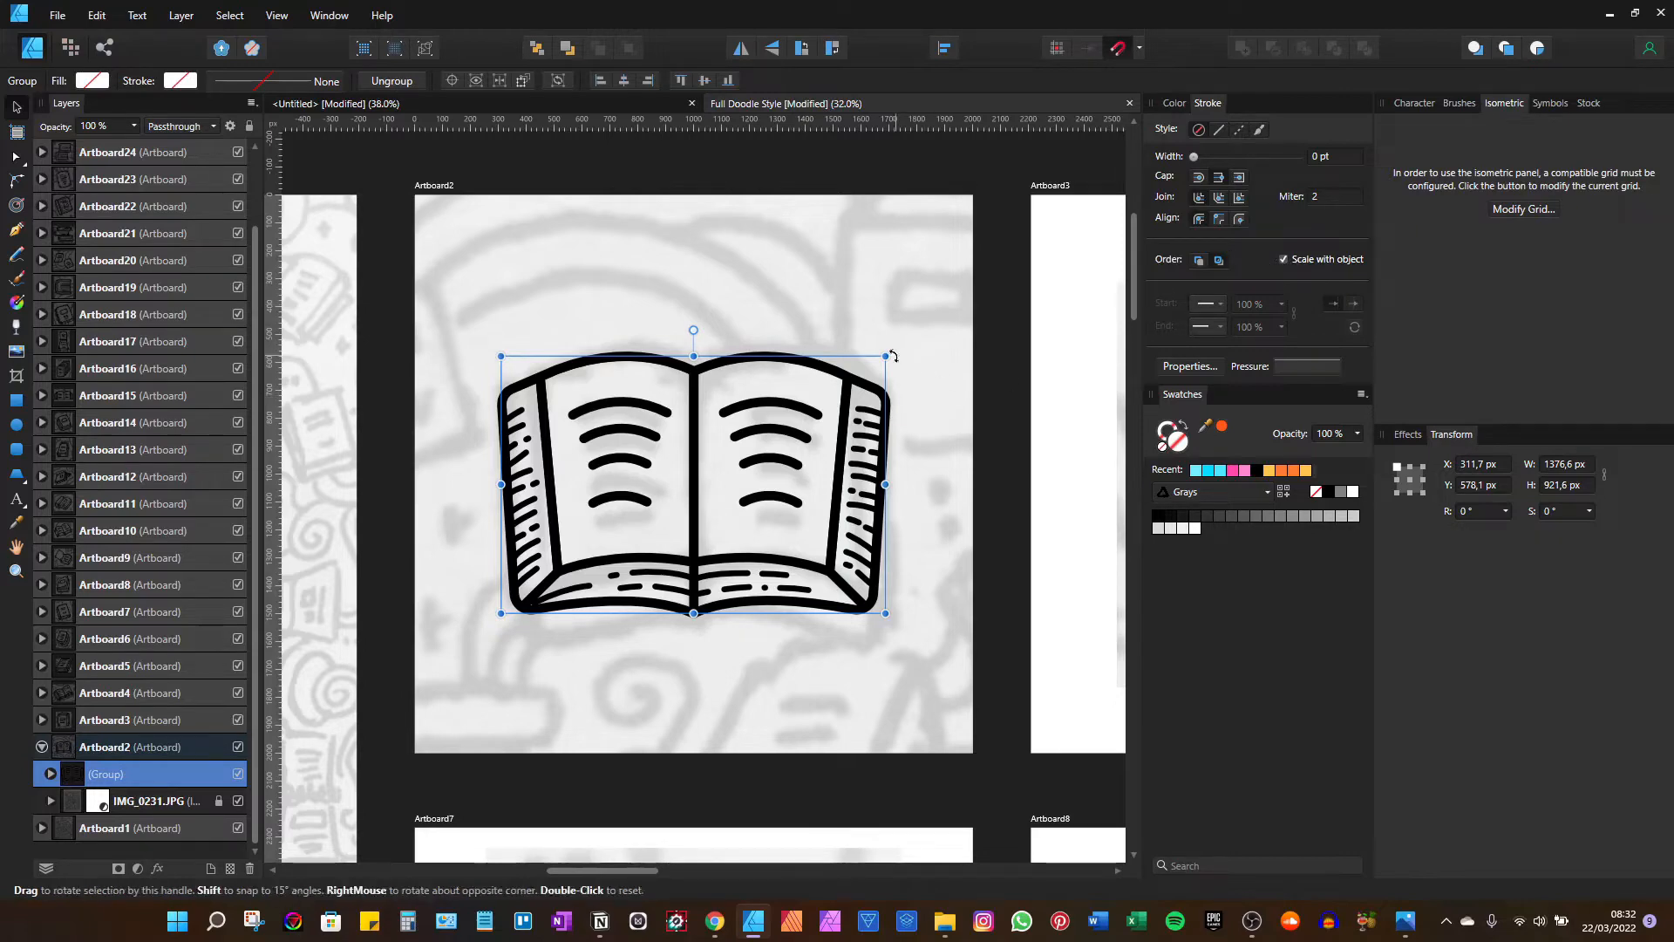
Try scaling the open-book group on Artboard2 to smaller sizes to test its stroke scaling, and undo the resizing
{"action": "left_click_drag", "start_coordinate": [885, 356], "coordinate": [618, 543]}
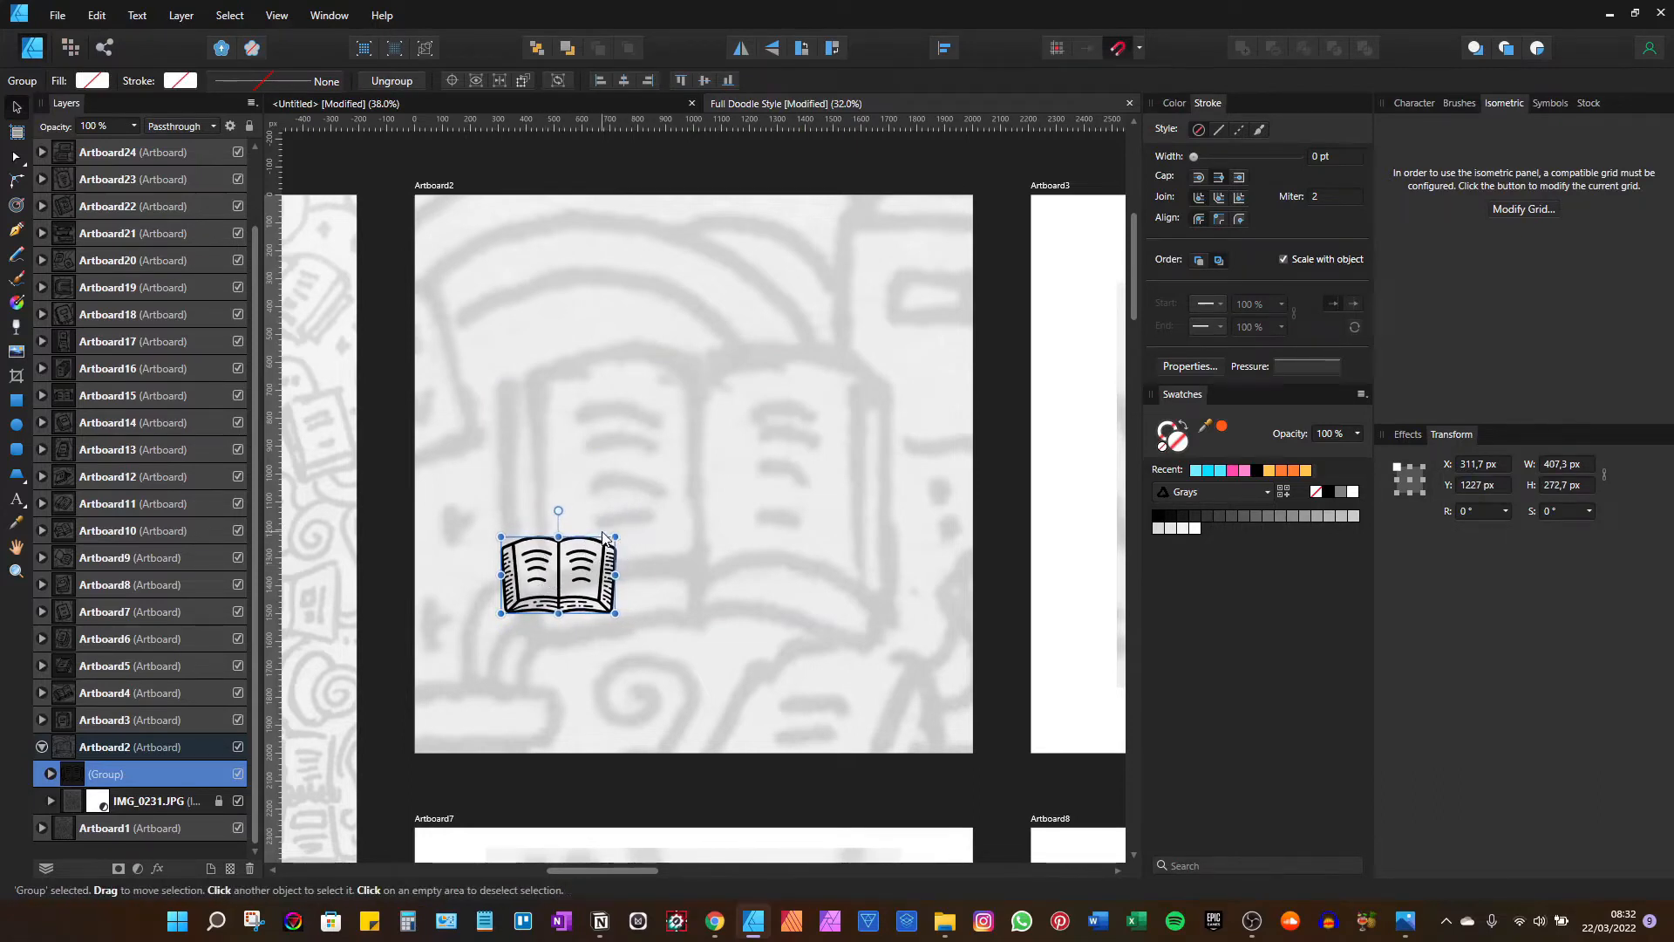
{"action": "left_click_drag", "start_coordinate": [615, 537], "coordinate": [737, 445]}
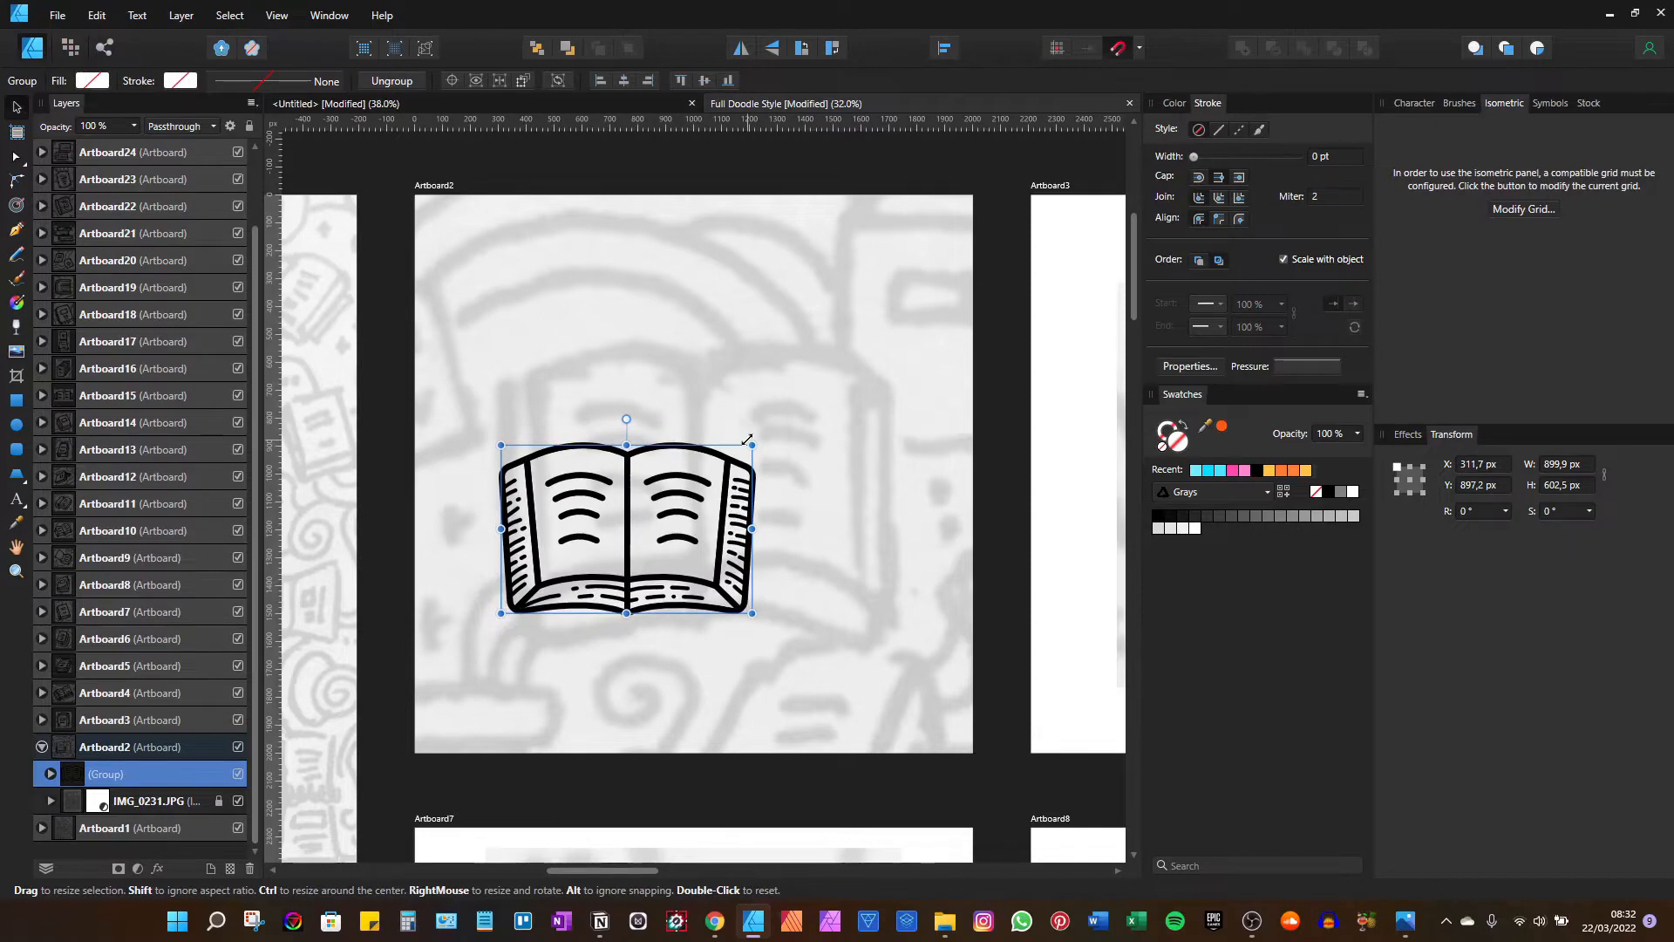
{"action": "mouse_move", "coordinate": [747, 439]}
{"action": "left_mouse_down"}
{"action": "mouse_move", "coordinate": [1034, 337]}
{"action": "mouse_move", "coordinate": [884, 356]}
{"action": "mouse_move", "coordinate": [566, 572]}
{"action": "mouse_move", "coordinate": [731, 470]}
{"action": "mouse_move", "coordinate": [633, 574]}
{"action": "left_mouse_up"}
{"action": "key", "text": "ctrl+z"}
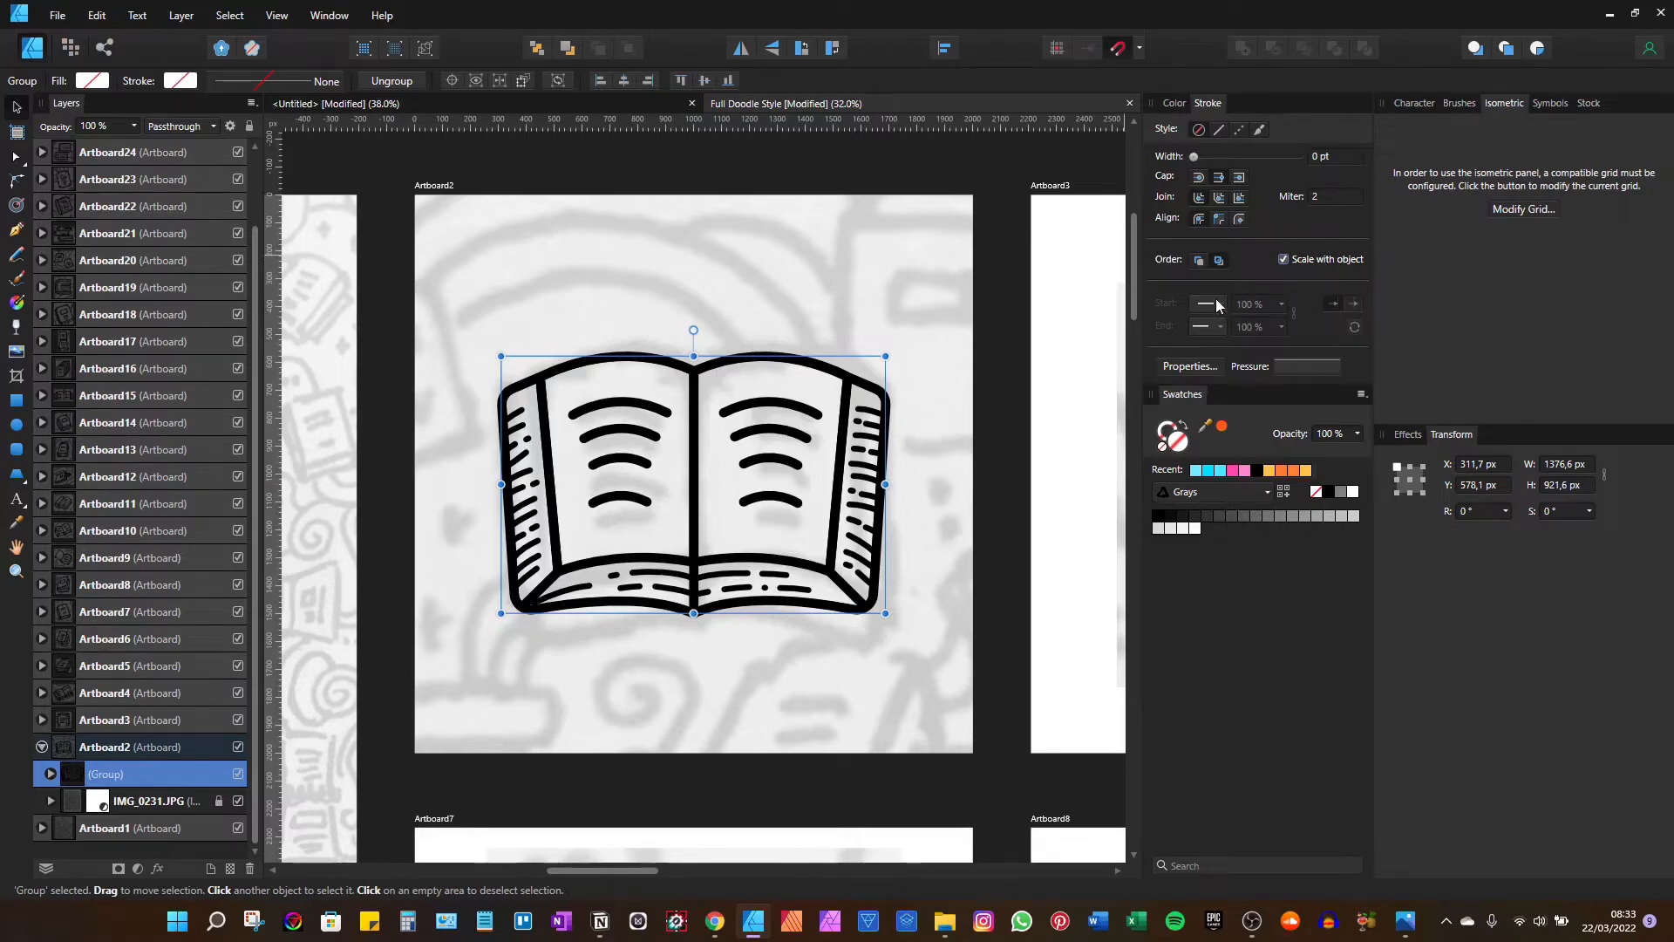
Reselect the open-book group on Artboard2, try moving it off its sketch, and undo the move
{"action": "left_click", "coordinate": [688, 444]}
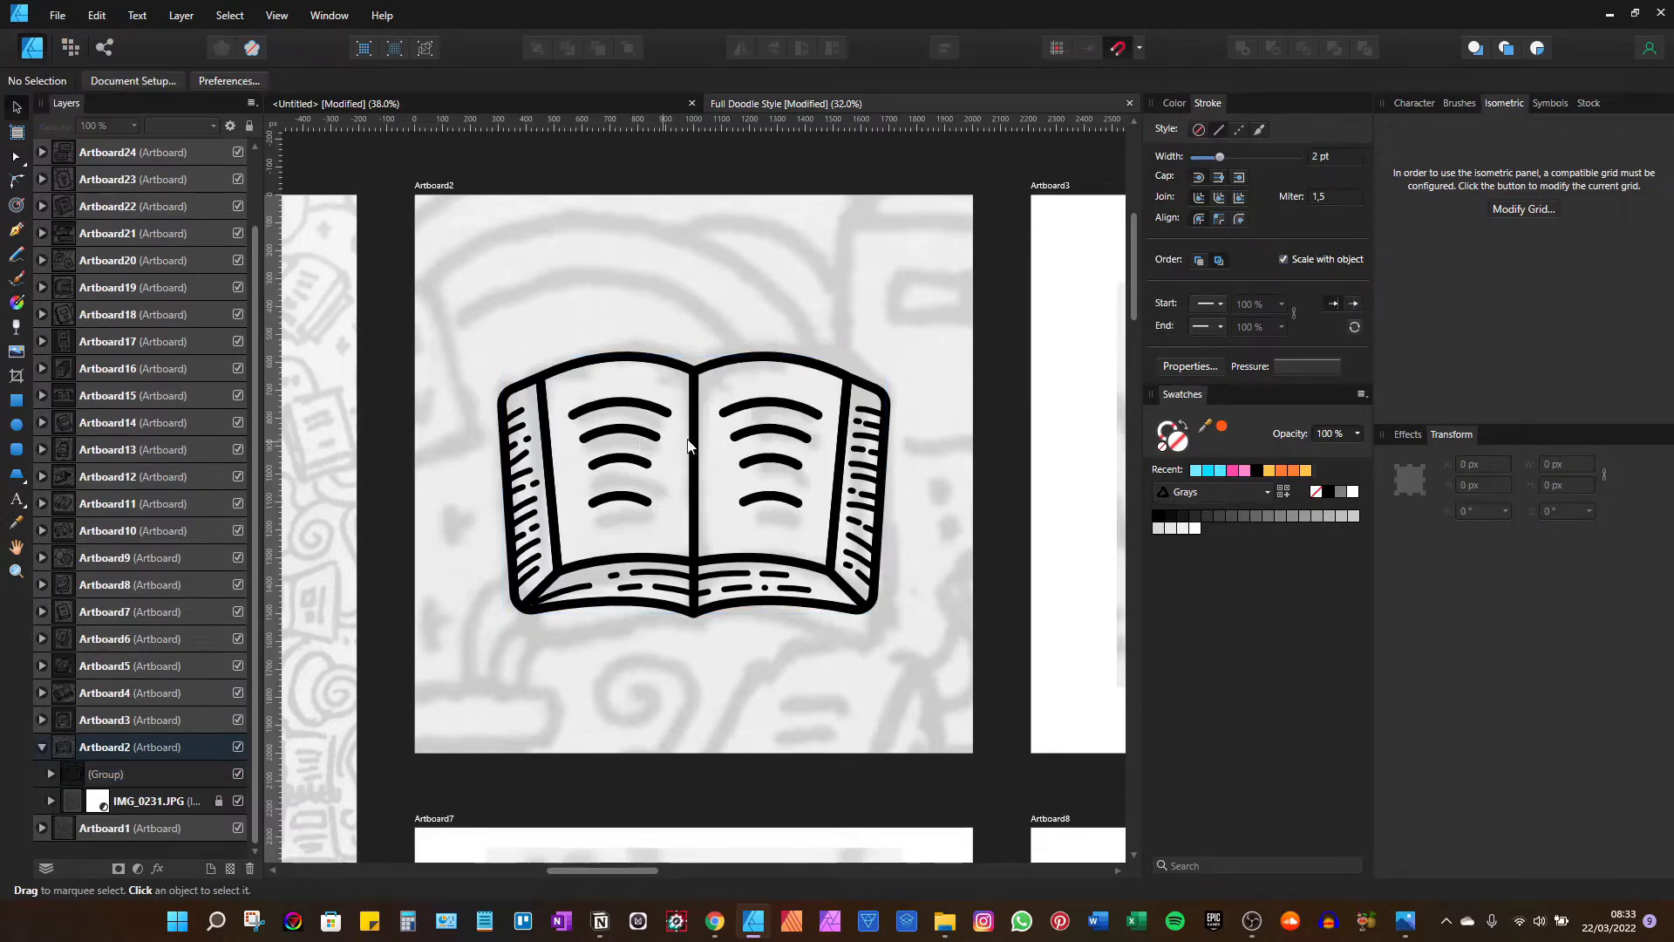
{"action": "left_click", "coordinate": [696, 381]}
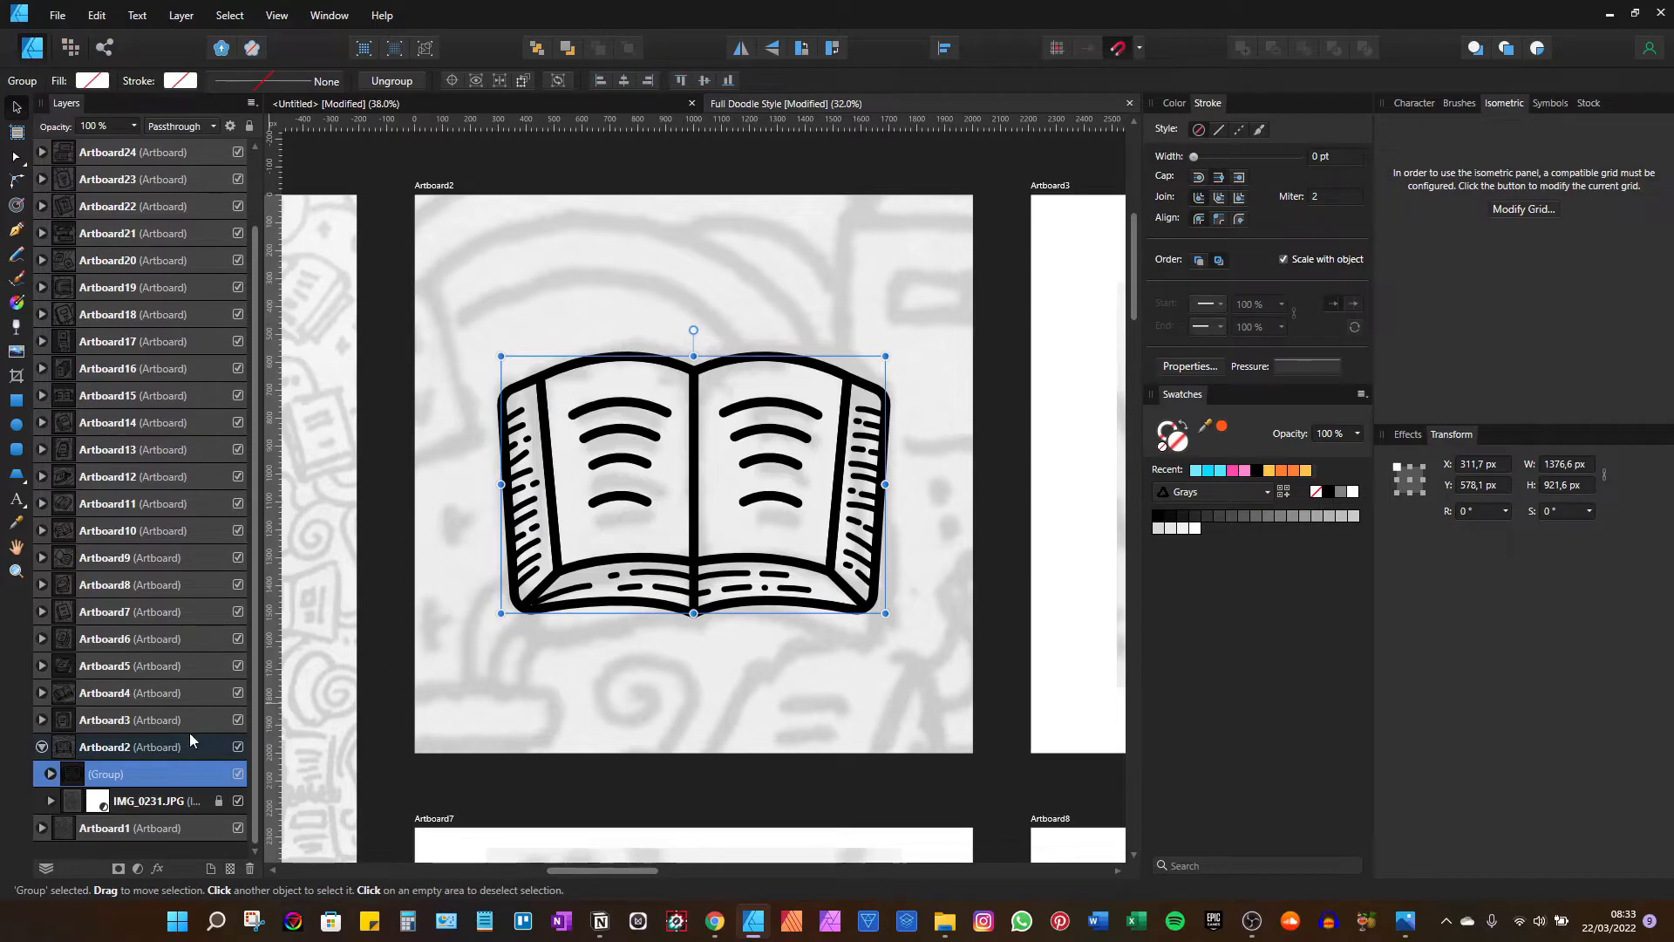
{"action": "left_click_drag", "start_coordinate": [612, 531], "coordinate": [701, 502]}
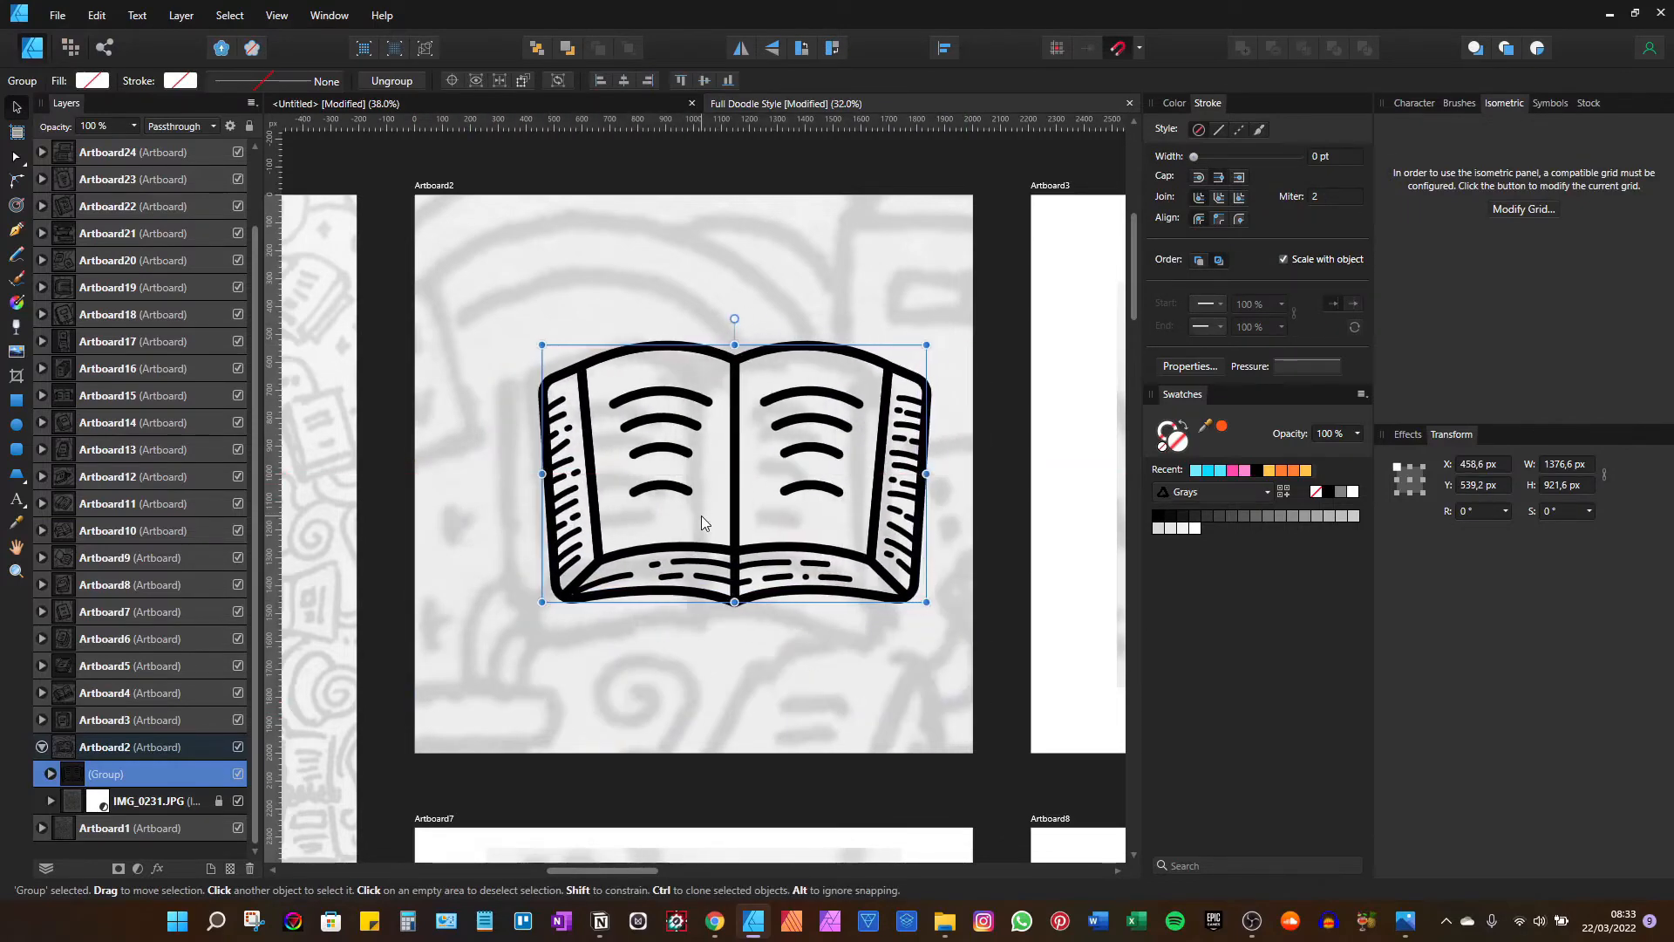
{"action": "key", "text": "ctrl+z"}
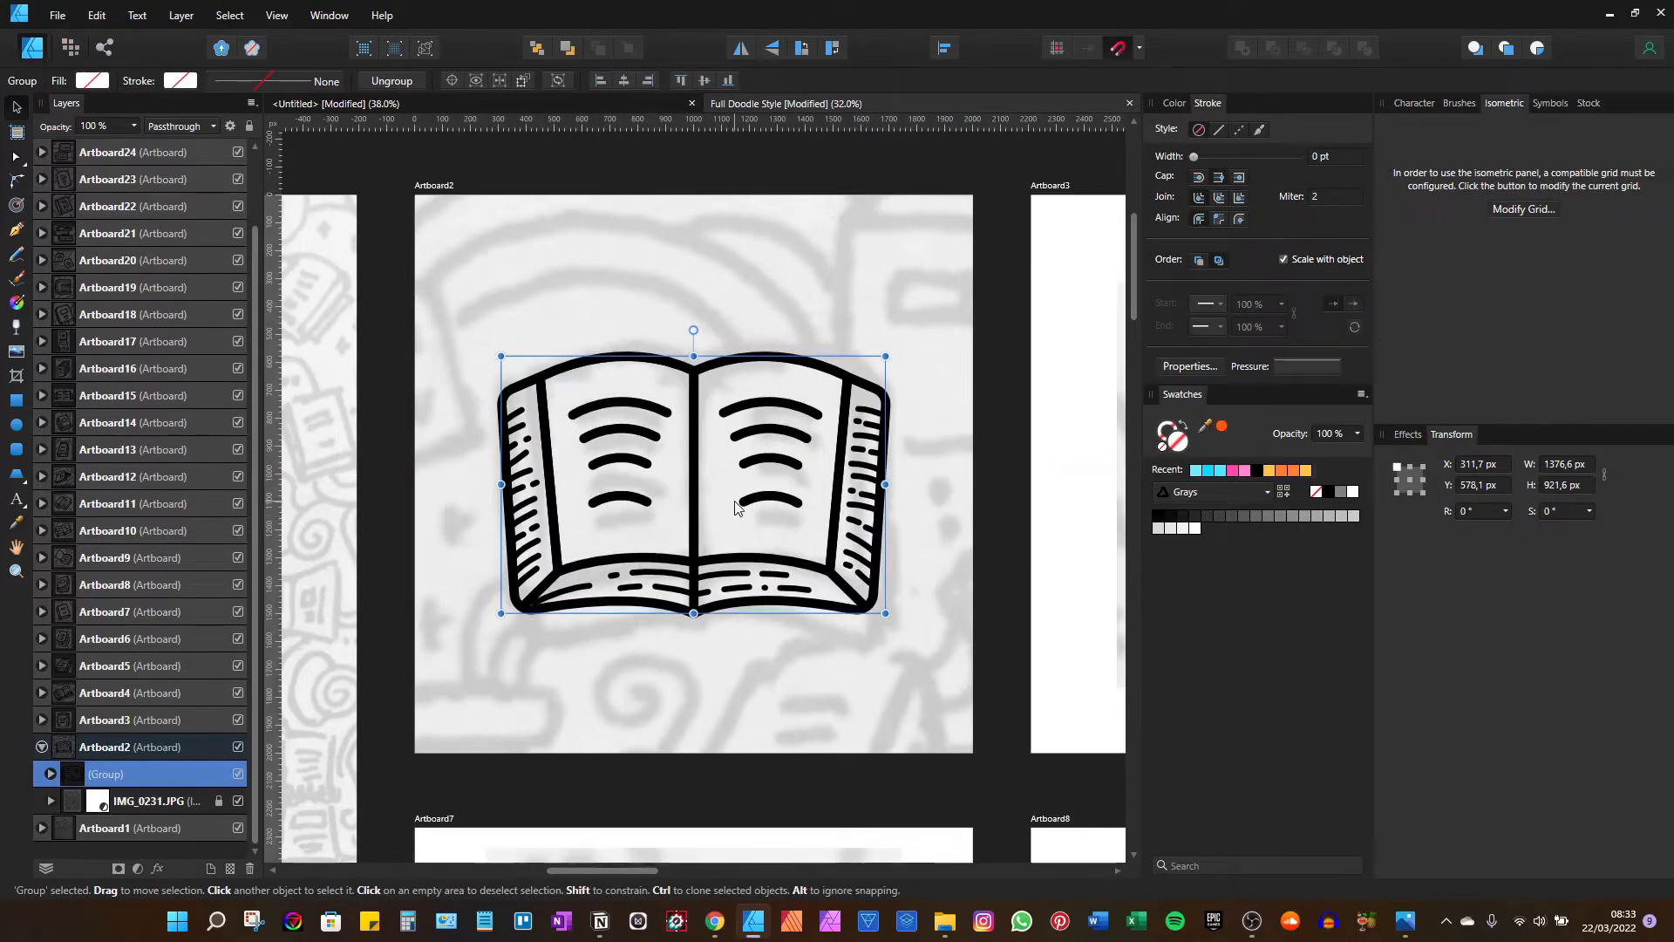
Try out a pasted copy of the open book on Artboard1, scaled to about 528 × 354 px over its matching sketch, and delete it
{"action": "scroll", "coordinate": [629, 486], "scroll_direction": "left", "scroll_amount": 7}
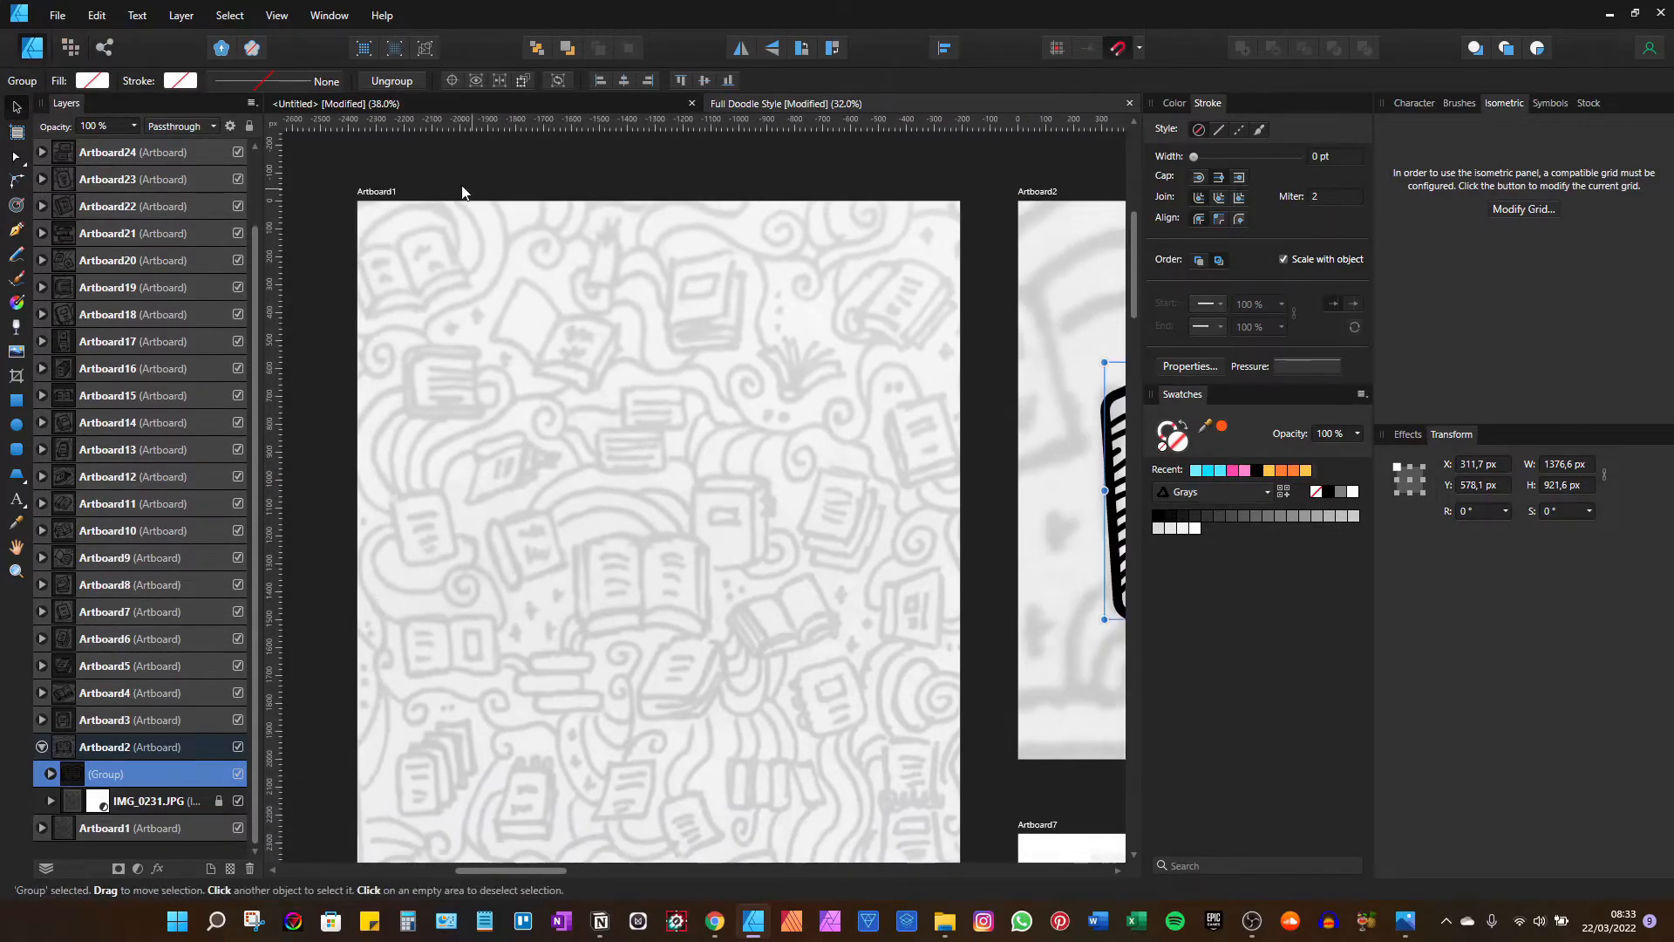
{"action": "left_click", "coordinate": [381, 193]}
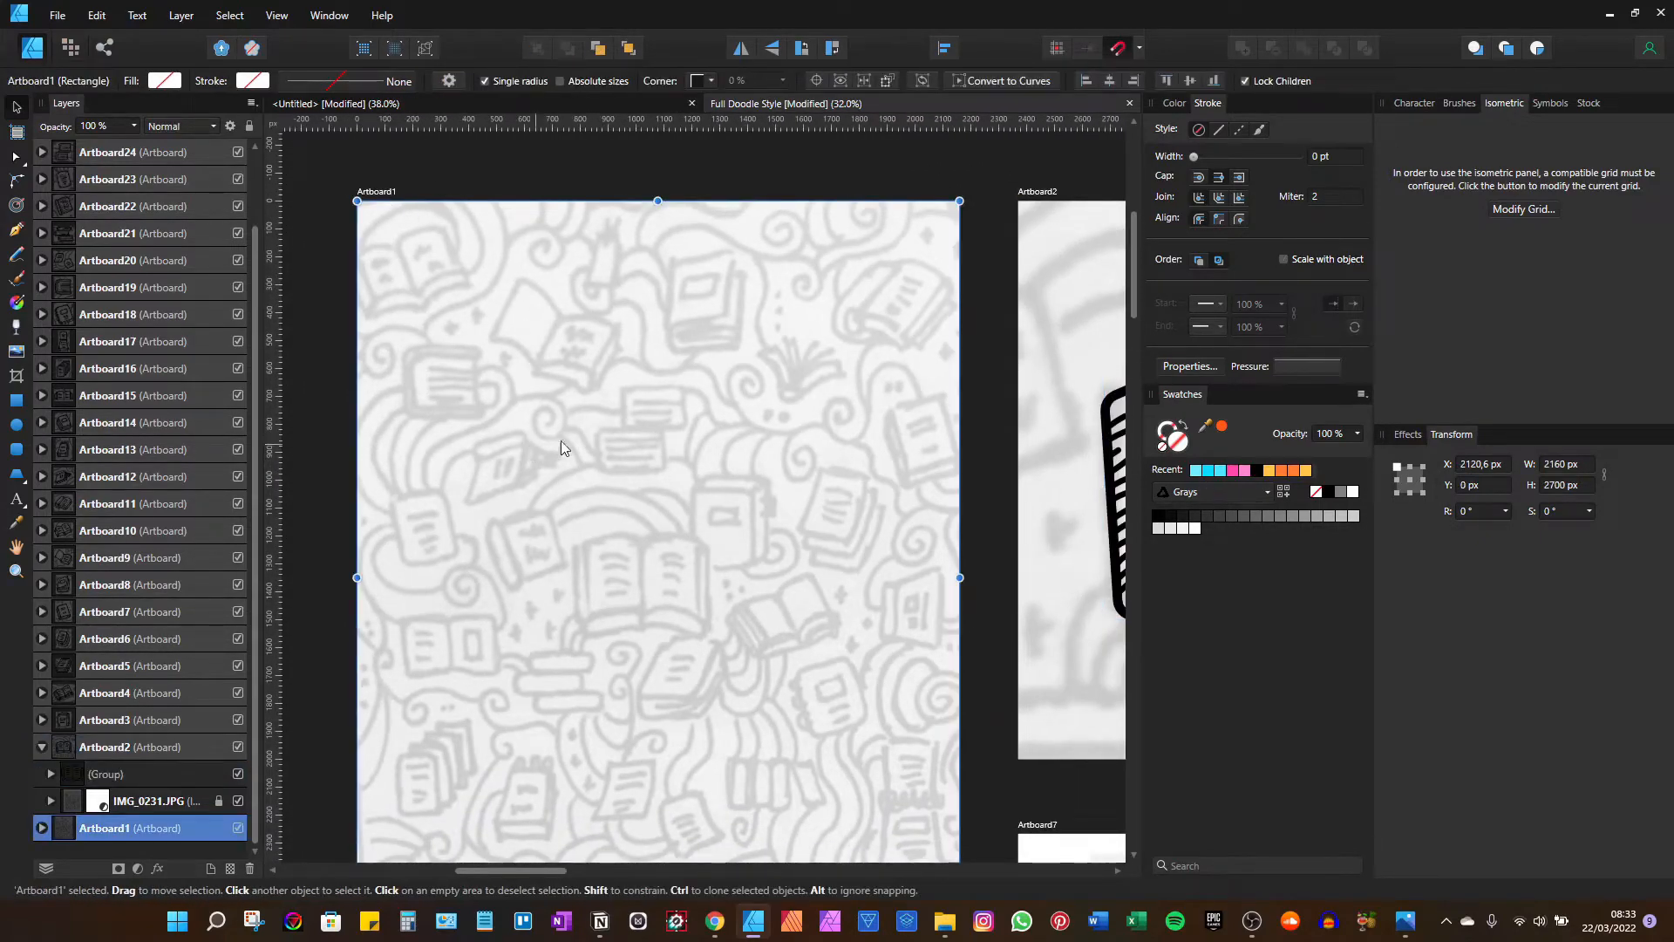
{"action": "key", "text": "ctrl+v"}
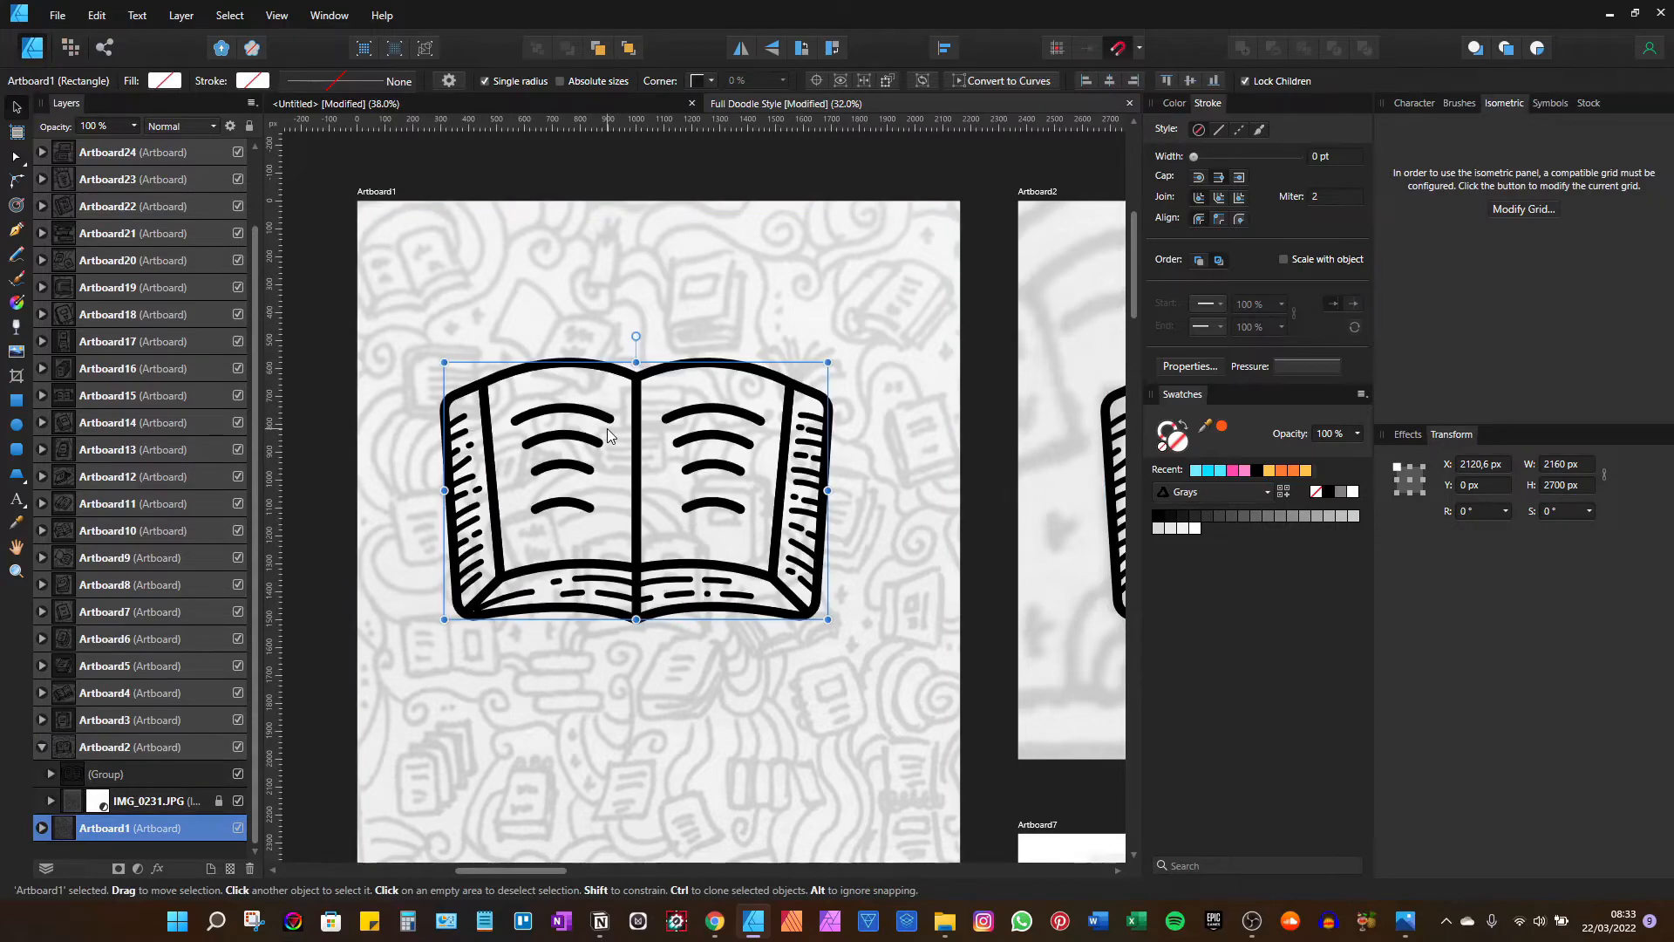
{"action": "left_click_drag", "start_coordinate": [825, 360], "coordinate": [659, 586]}
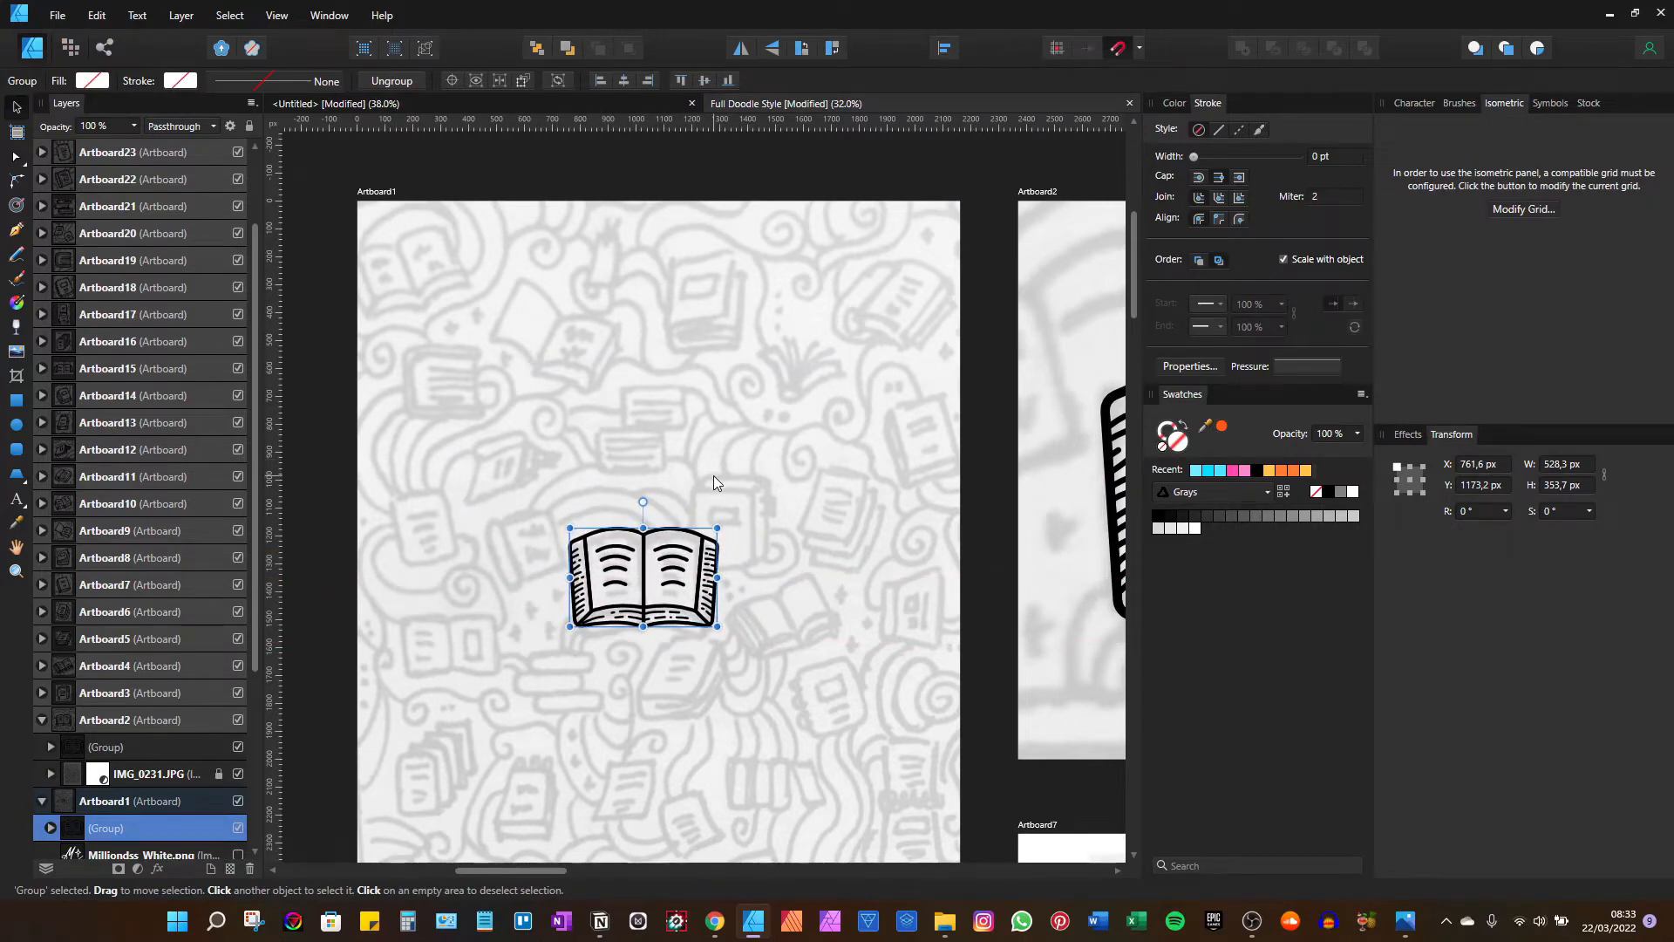
{"action": "key", "text": "Delete"}
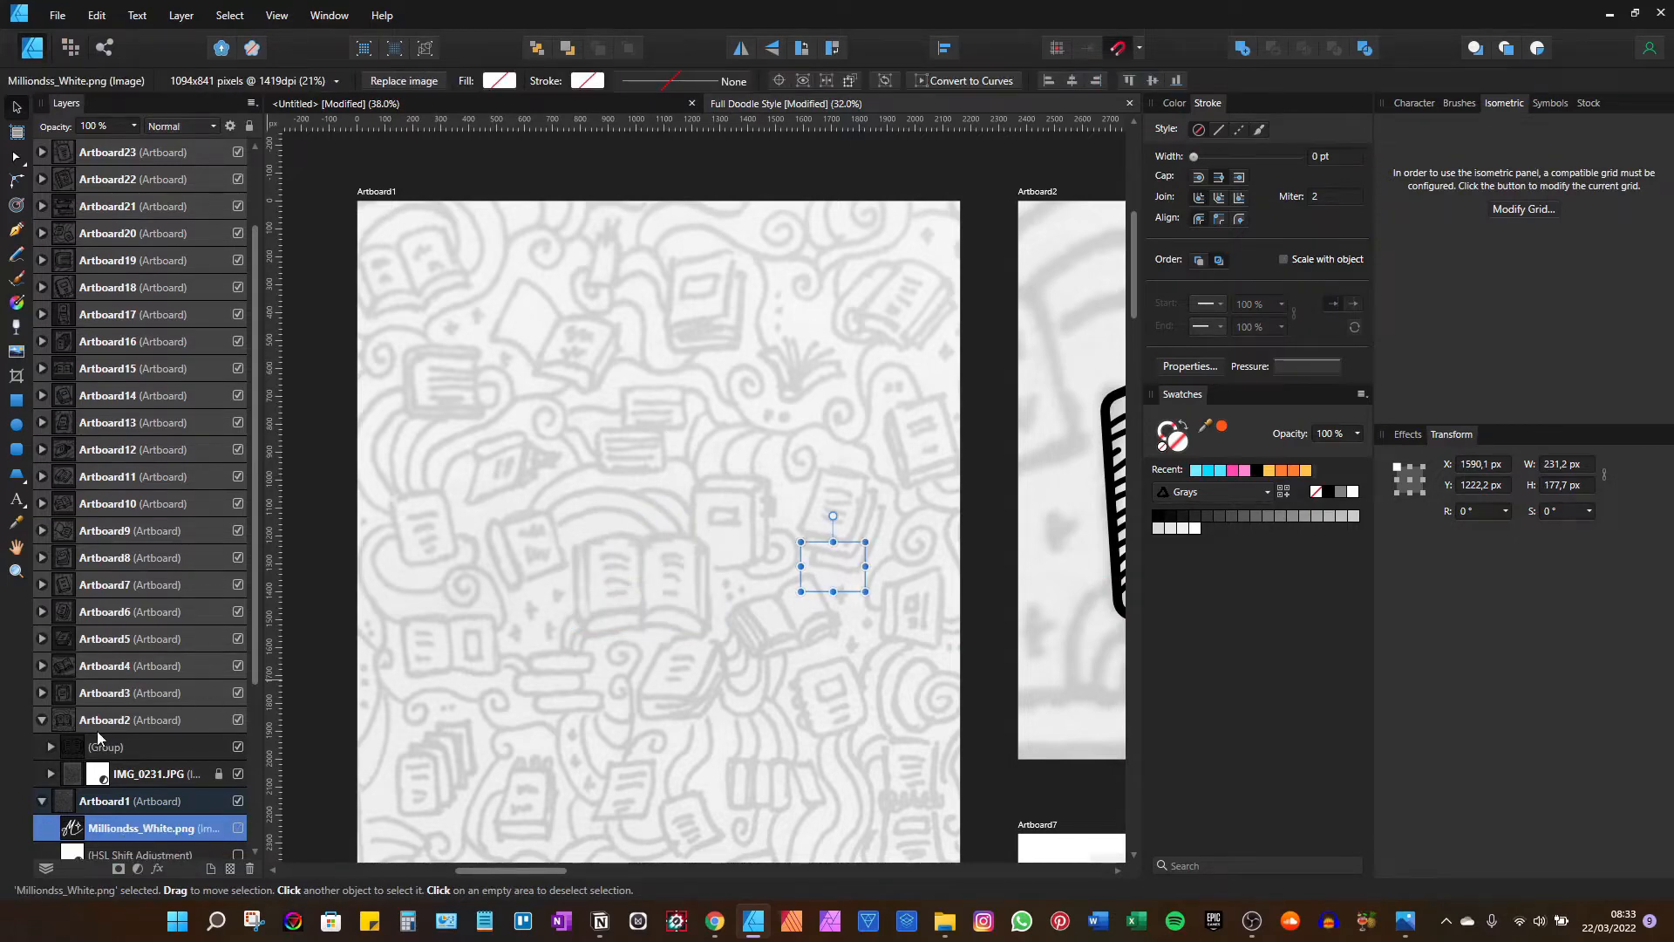
Collapse Artboard2 in the layer list and show only the swirl linework group over the sketch on Artboard1
{"action": "left_click", "coordinate": [42, 720]}
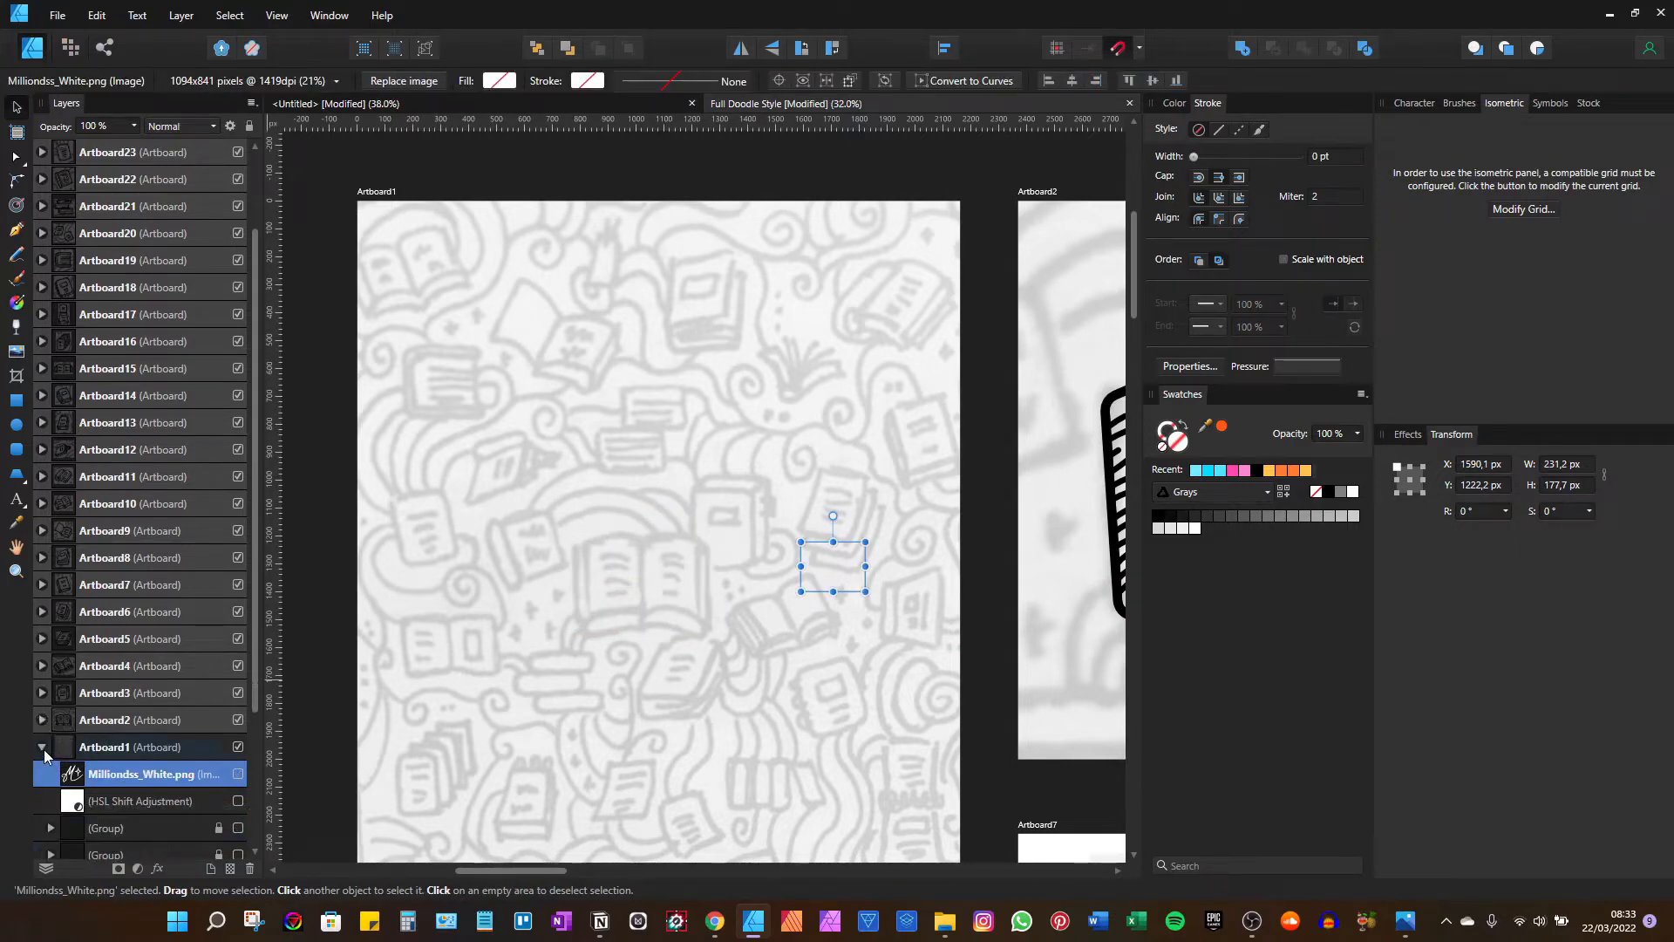
{"action": "left_click", "coordinate": [42, 747]}
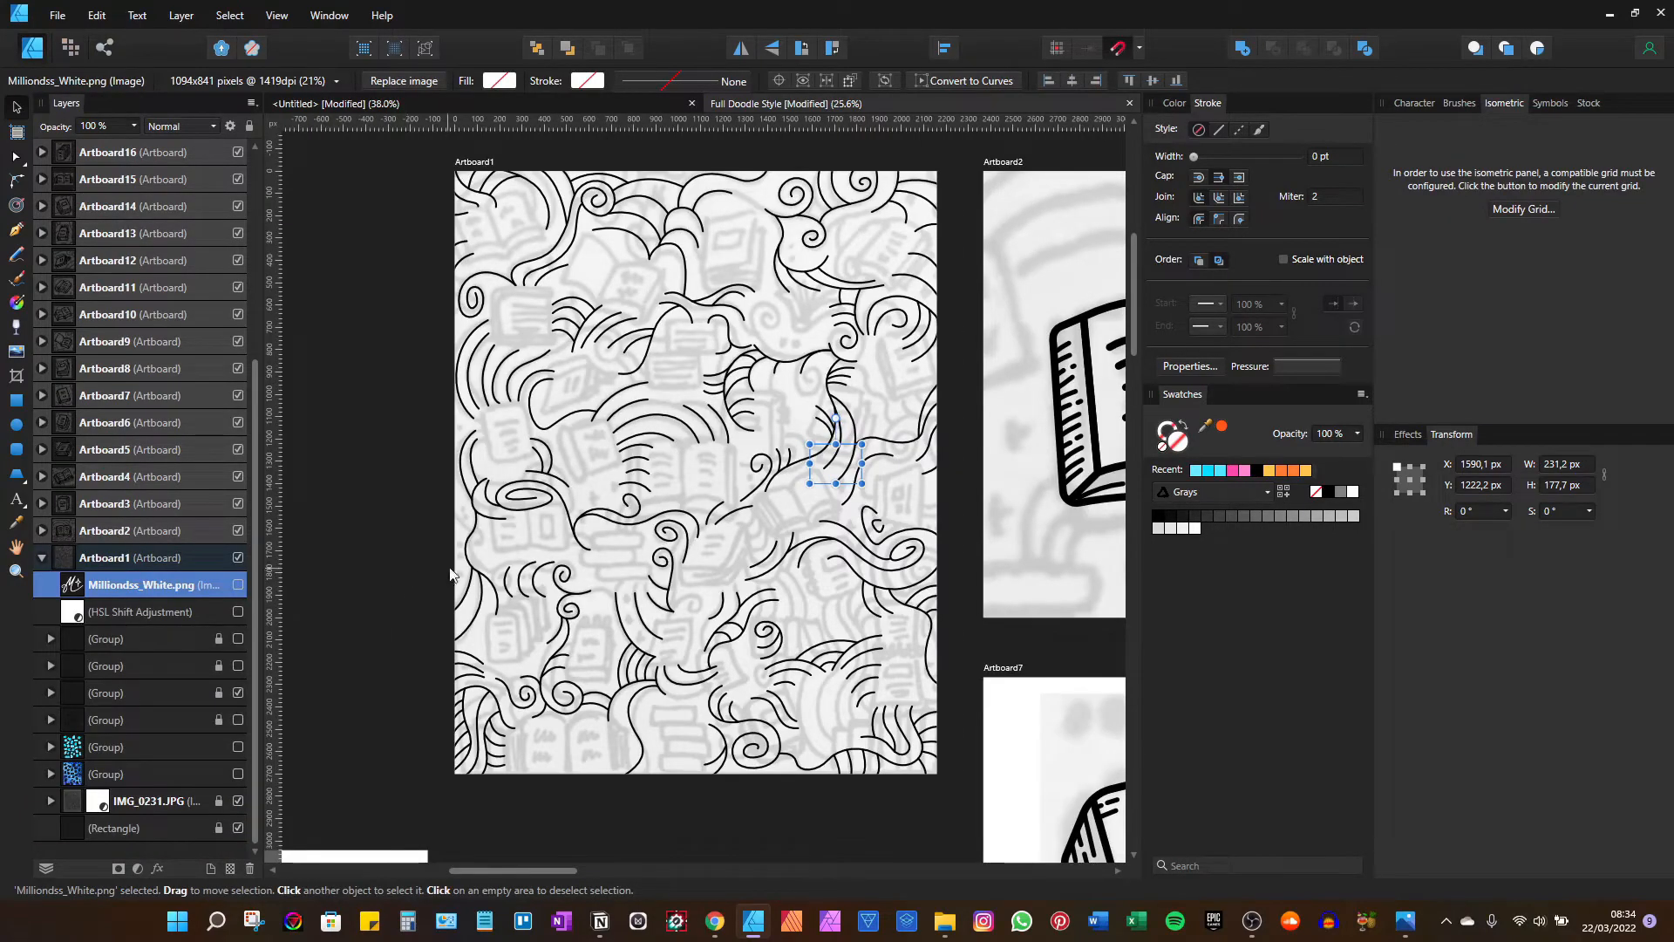
{"action": "scroll", "coordinate": [666, 453], "scroll_direction": "up", "scroll_amount": 1}
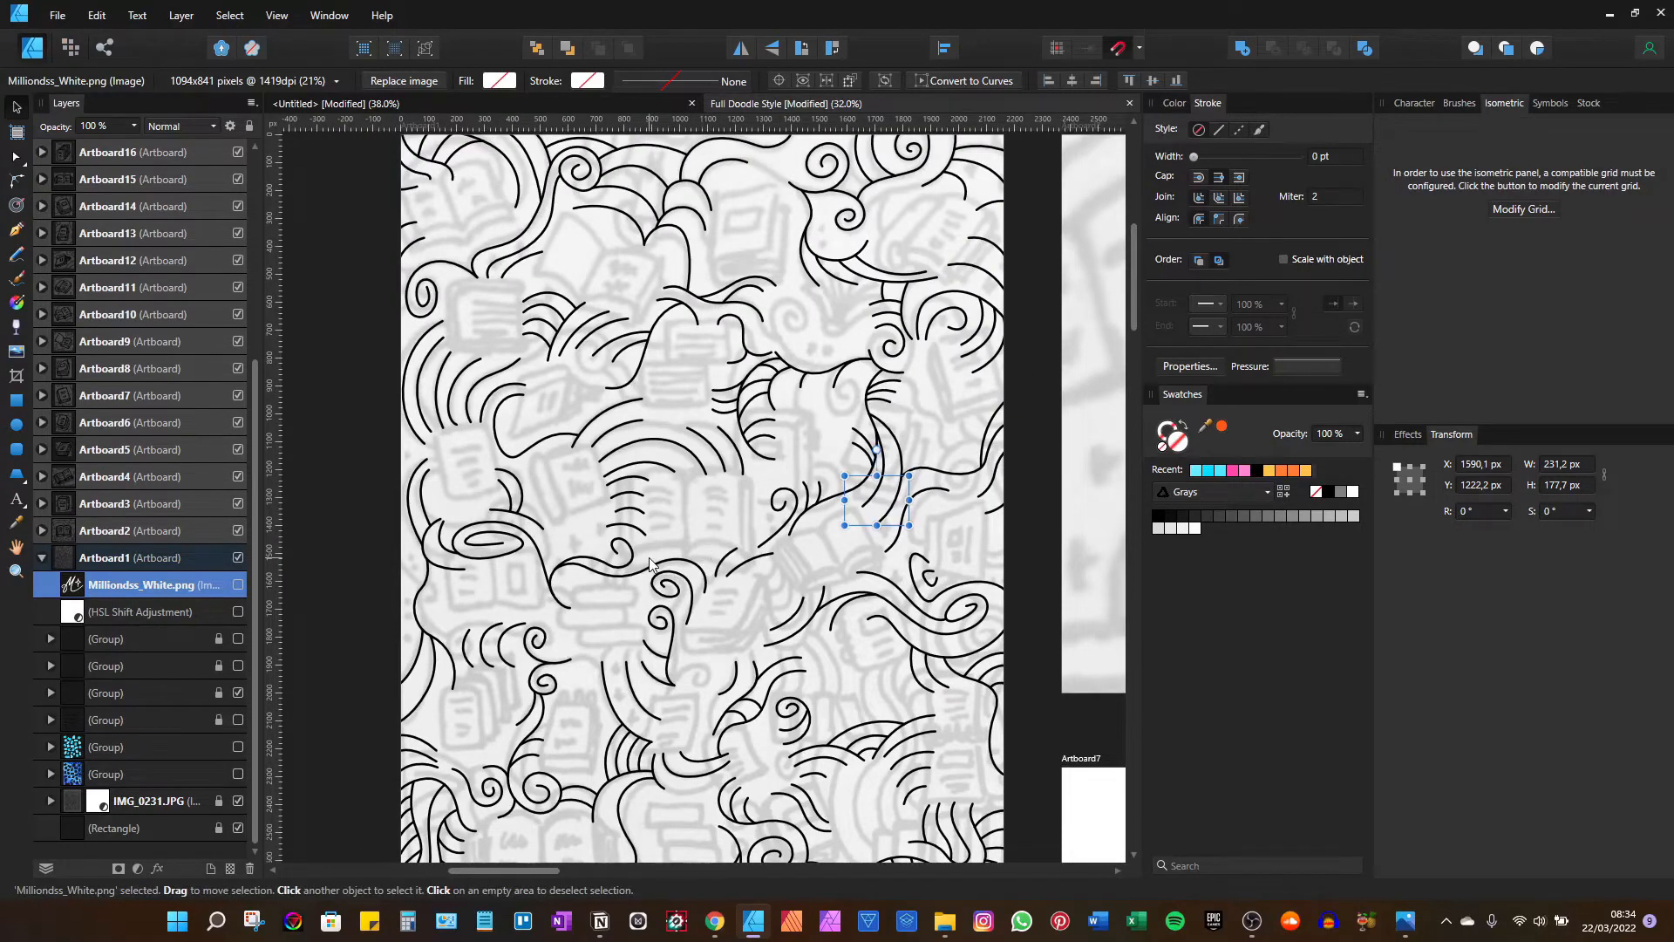
{"action": "scroll", "coordinate": [771, 670], "scroll_direction": "down", "scroll_amount": 1}
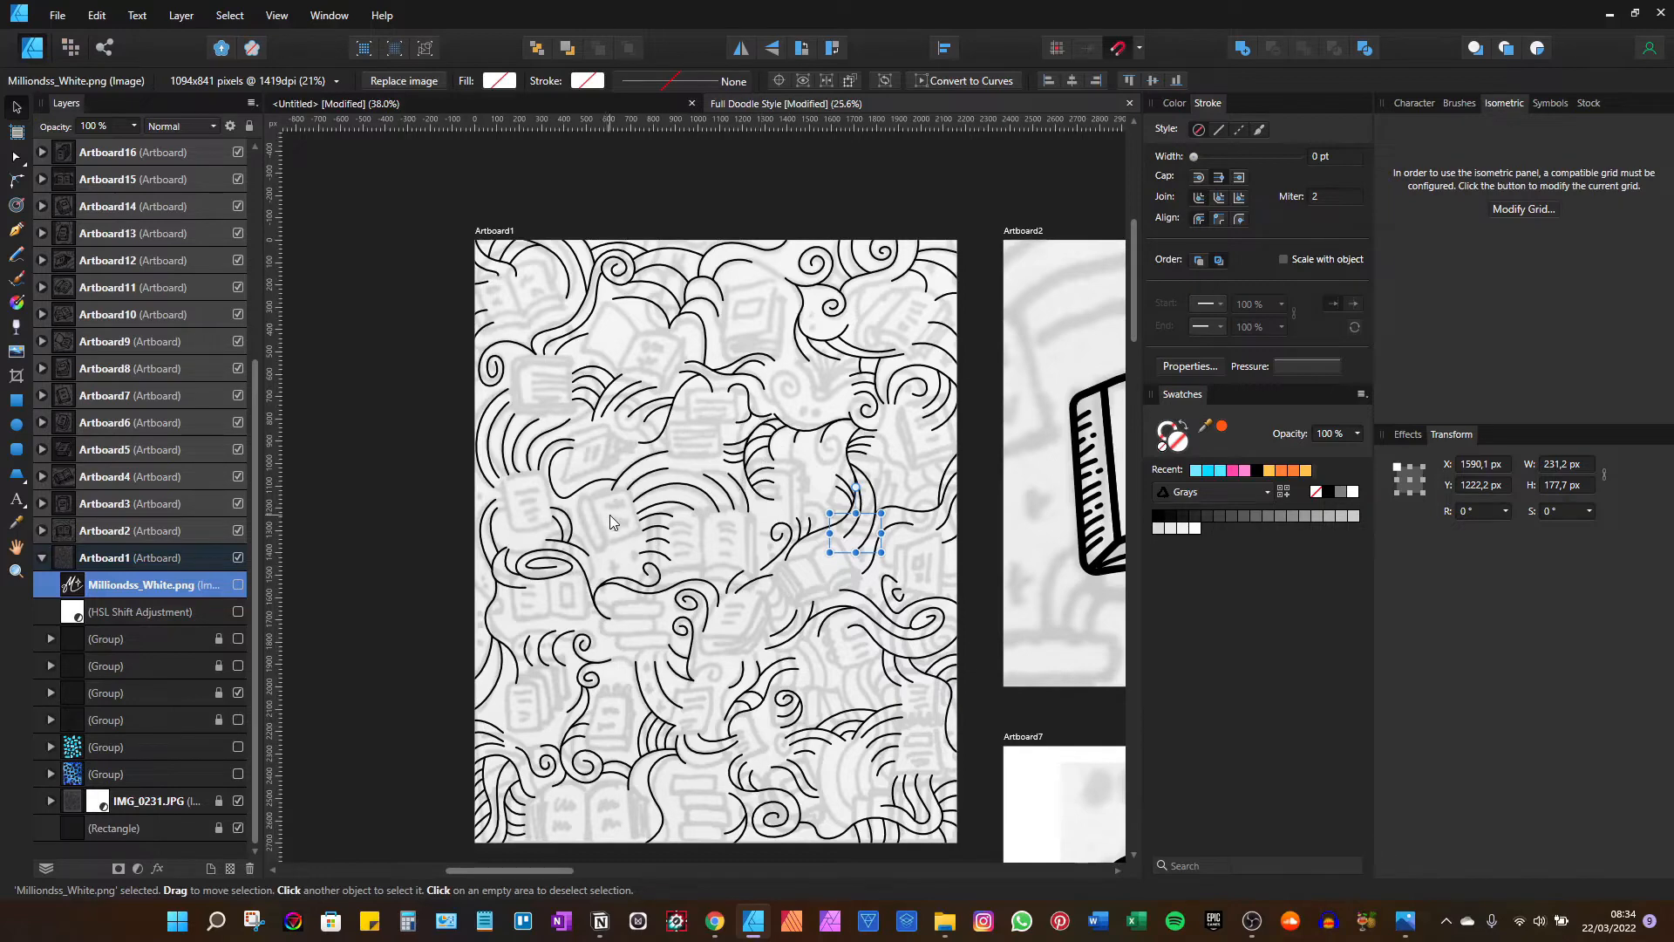
Show the books, swirls and small decorative details groups together on Artboard1 and examine the combined line art
{"action": "left_click", "coordinate": [238, 693]}
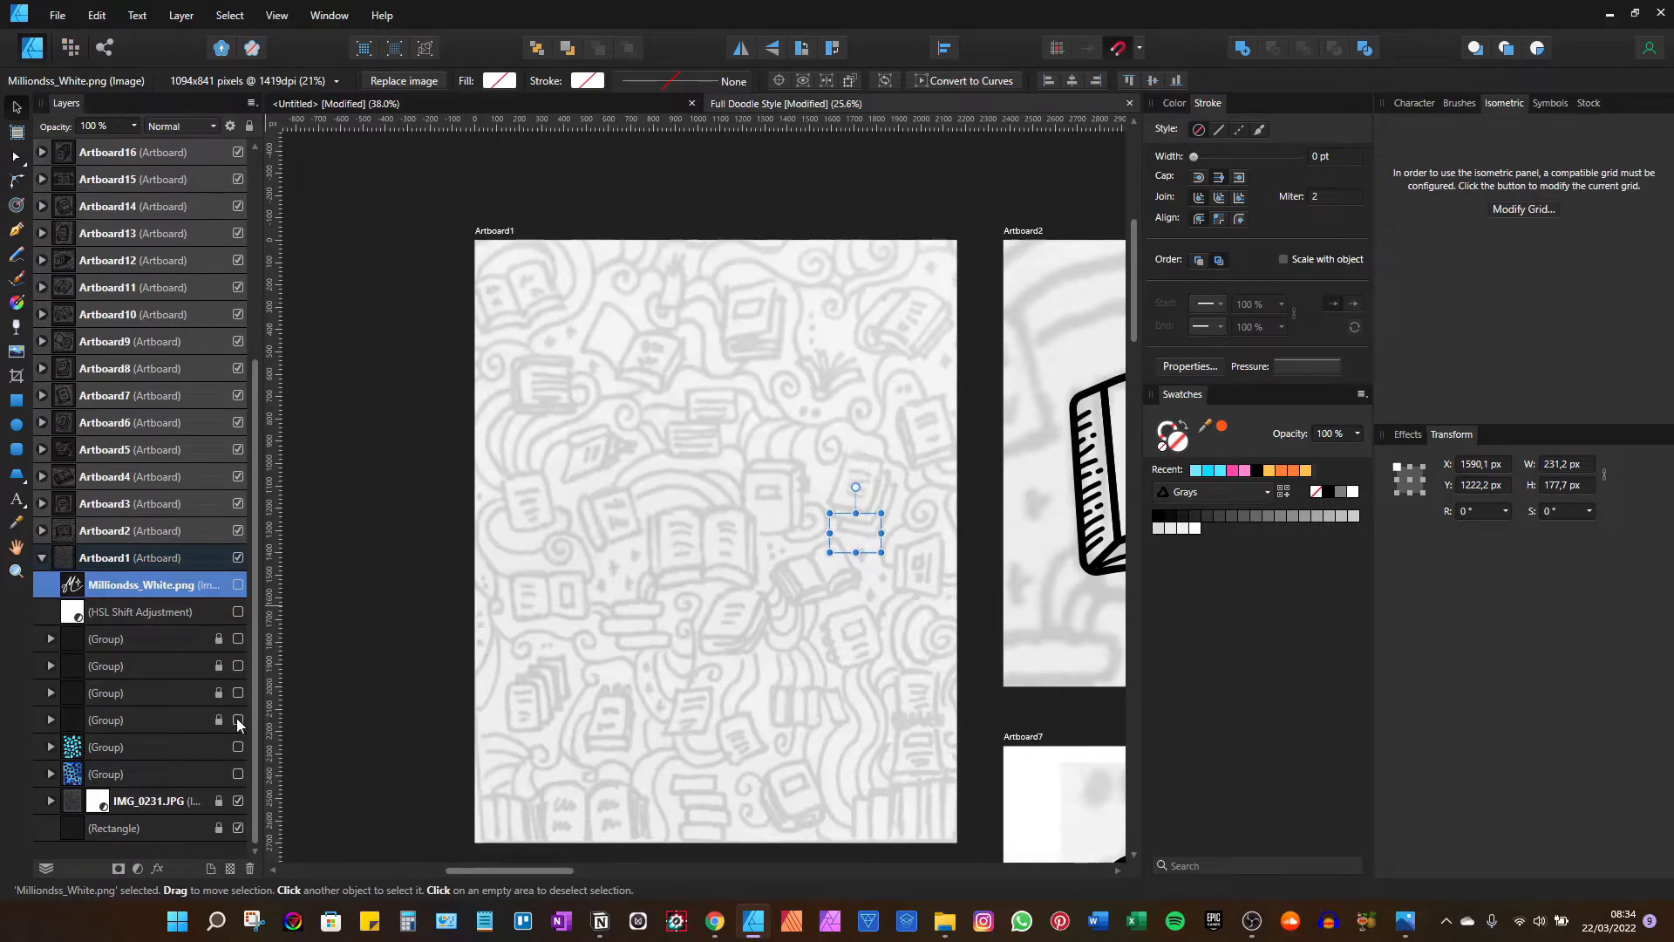
{"action": "left_click", "coordinate": [238, 718]}
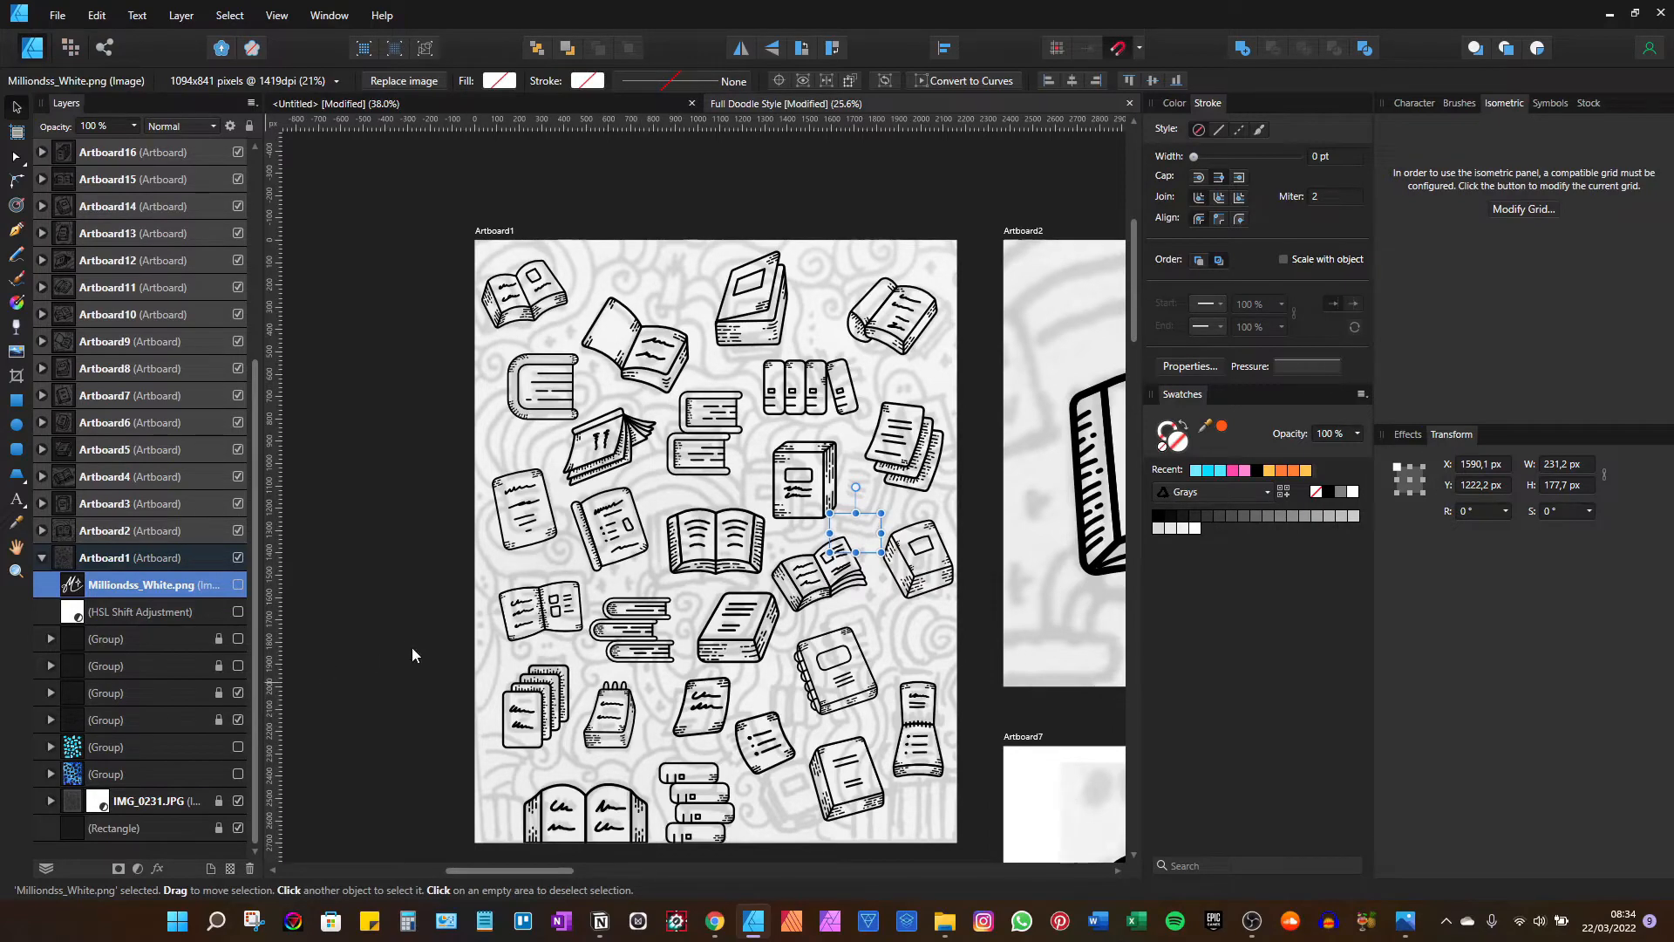
{"action": "left_click", "coordinate": [237, 693]}
{"action": "left_click", "coordinate": [238, 692]}
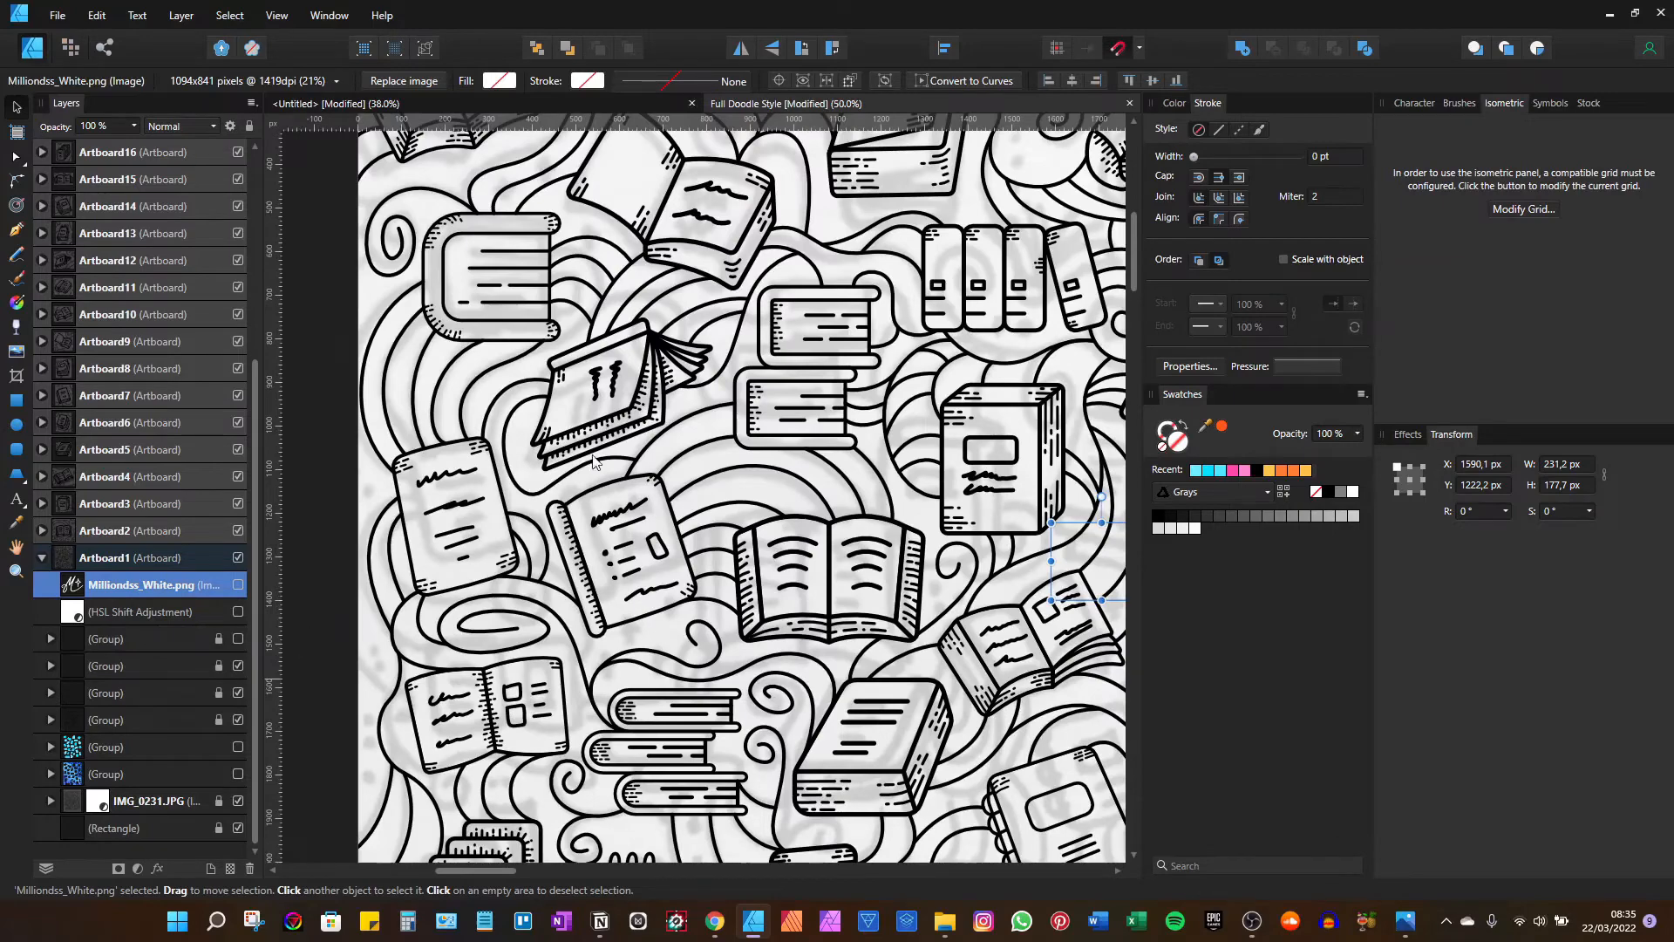
{"action": "scroll", "coordinate": [650, 349], "scroll_direction": "down", "scroll_amount": 2}
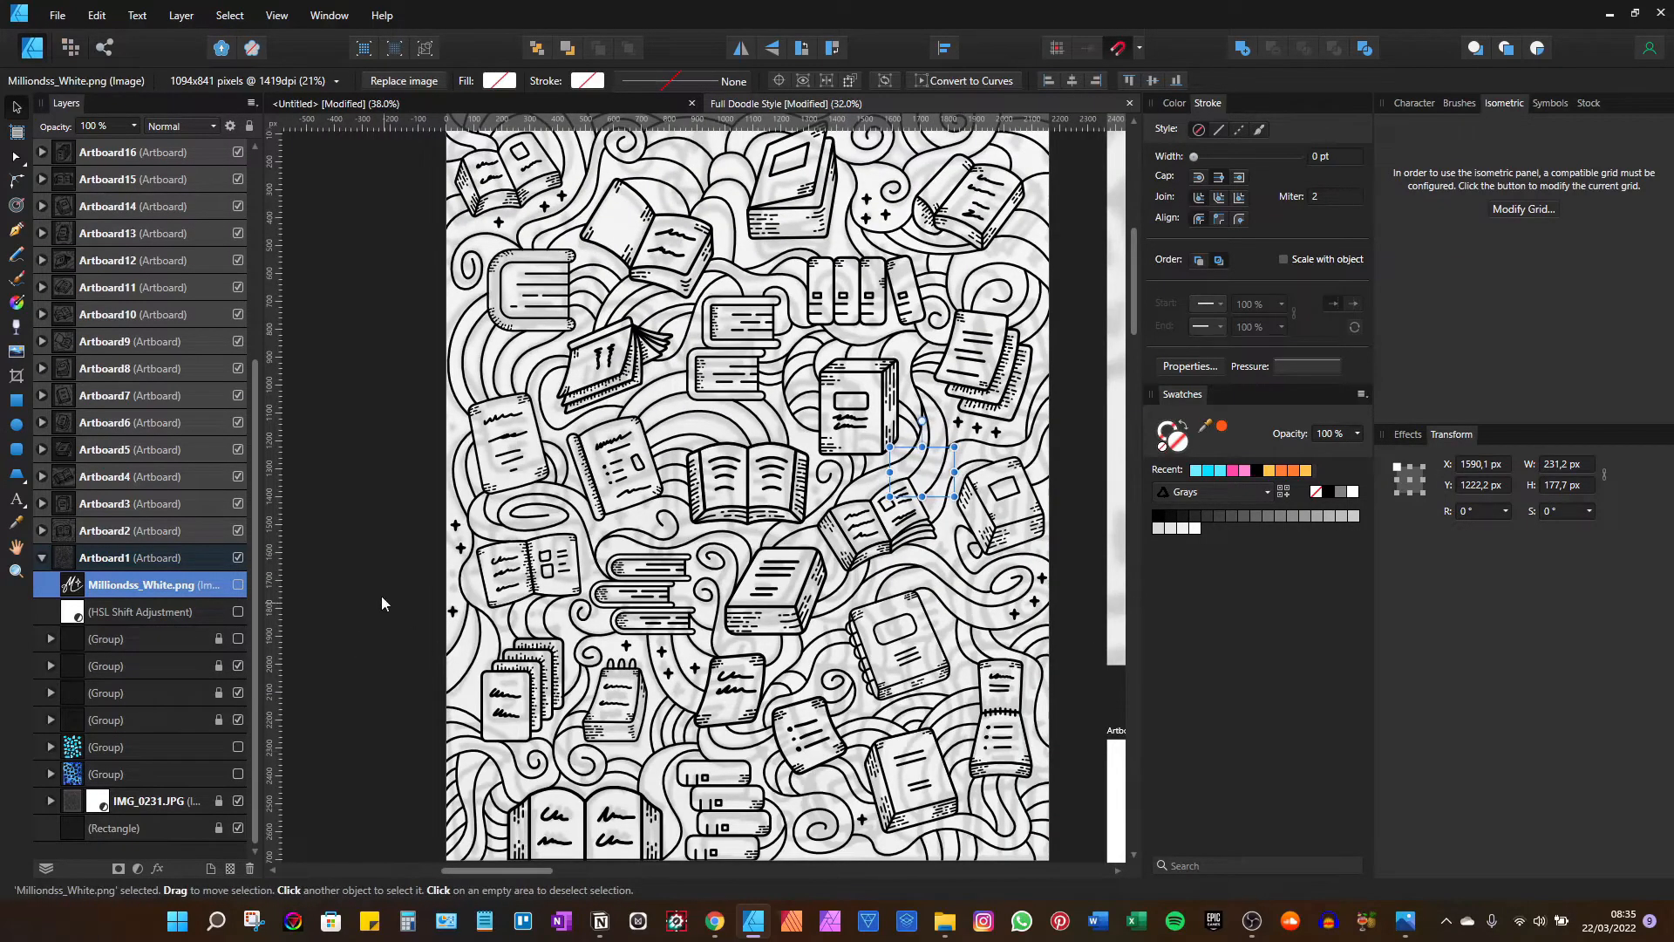
{"action": "left_click_drag", "start_coordinate": [794, 340], "coordinate": [763, 373]}
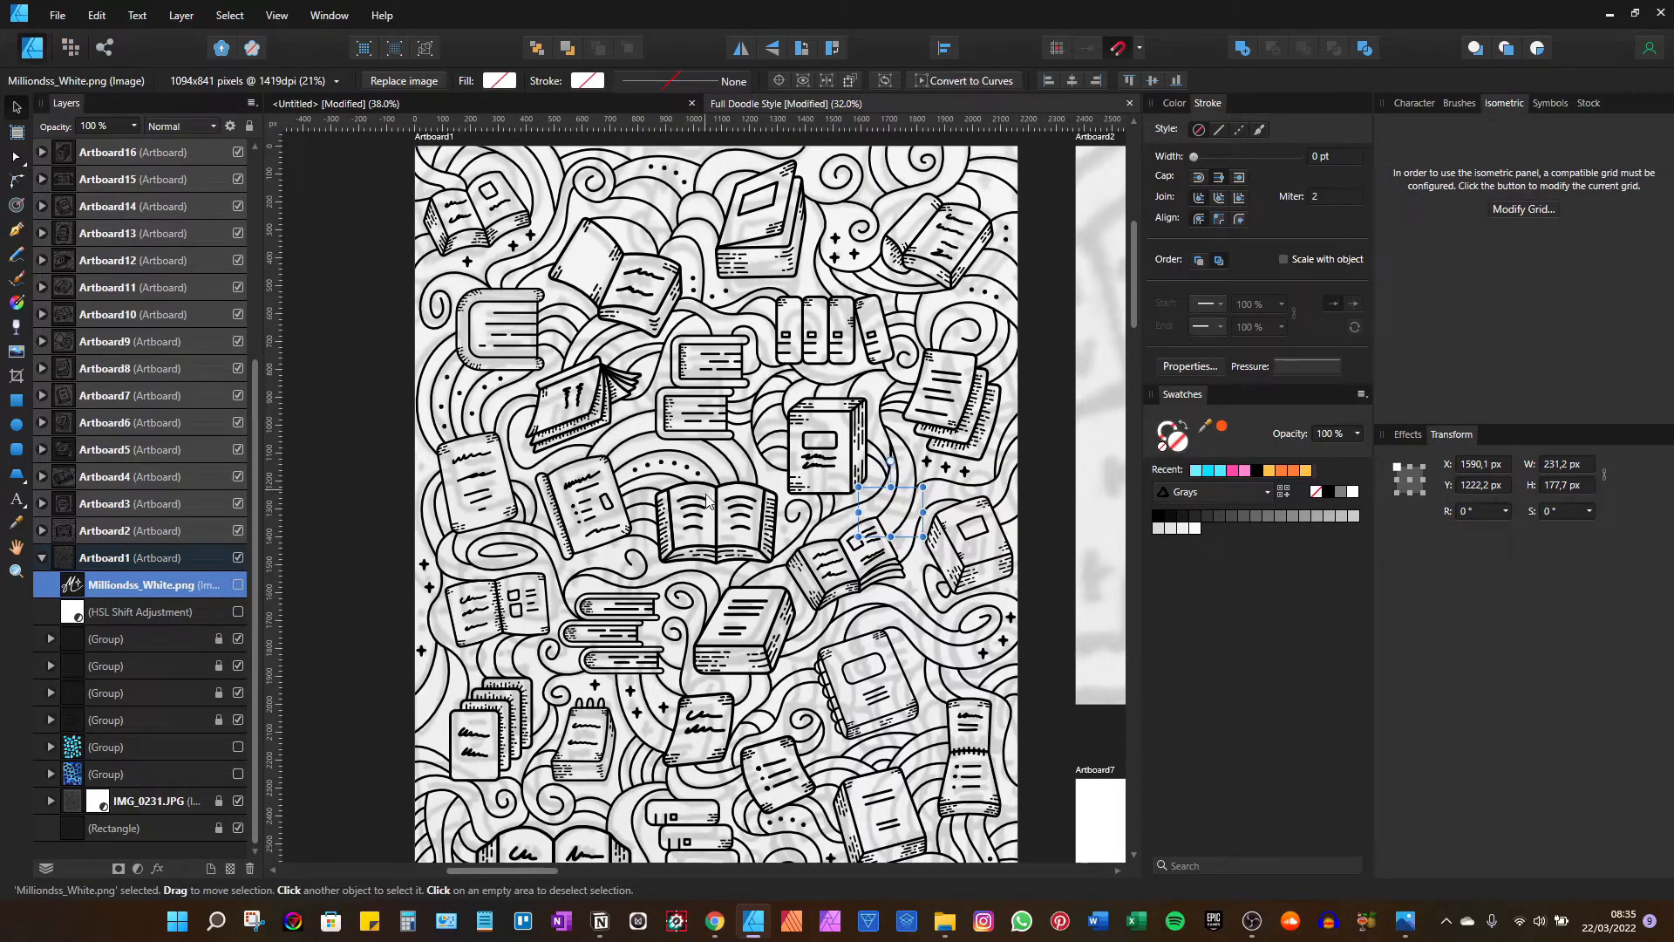
{"action": "mouse_move", "coordinate": [693, 551]}
{"action": "left_mouse_down"}
{"action": "mouse_move", "coordinate": [712, 479]}
{"action": "mouse_move", "coordinate": [694, 565]}
{"action": "left_mouse_up"}
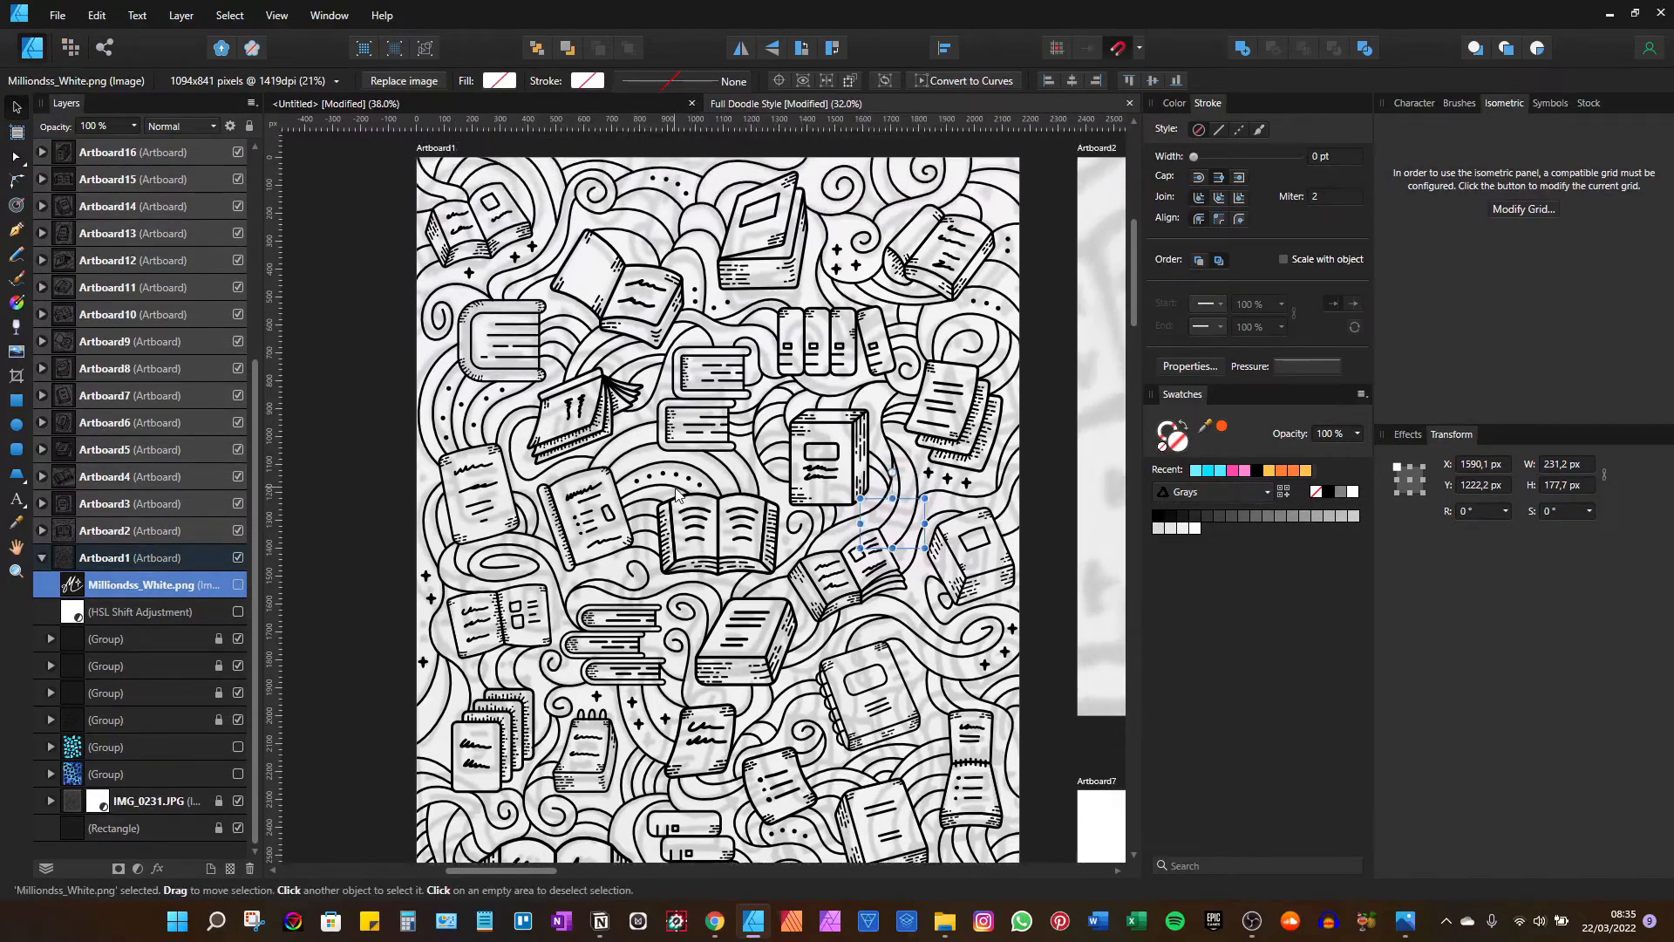
{"action": "scroll", "coordinate": [671, 456], "scroll_direction": "down", "scroll_amount": 1}
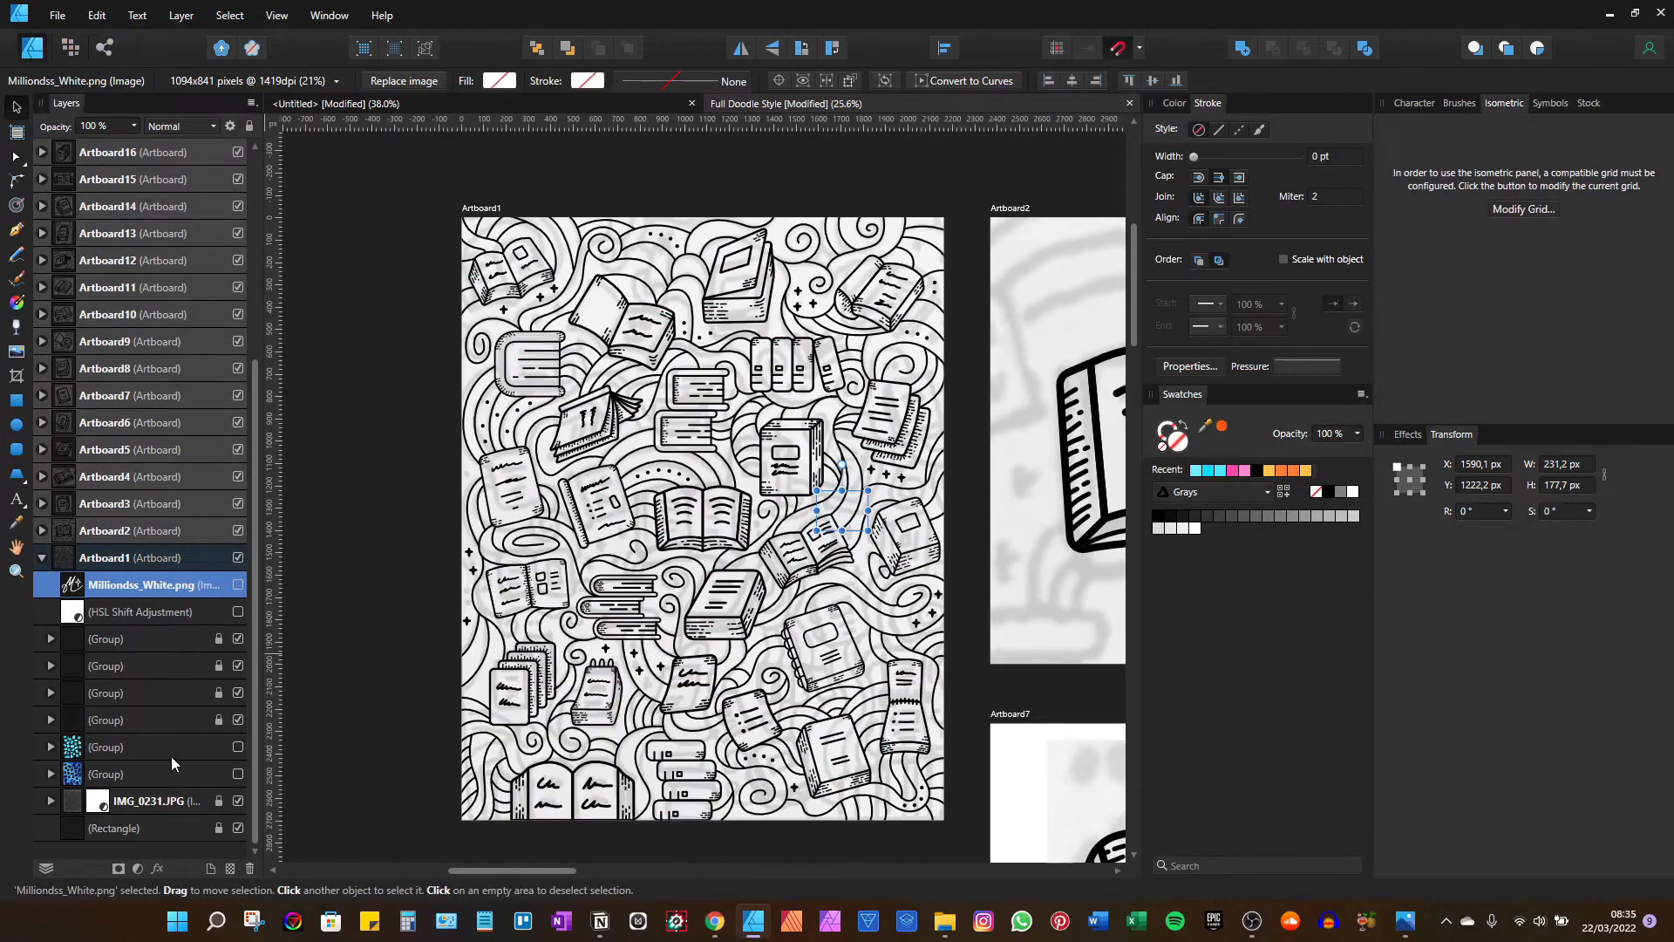
Show the blue colour-fill group on Artboard1 and hide the four linework groups above it to expose the fills
{"action": "left_click", "coordinate": [238, 773]}
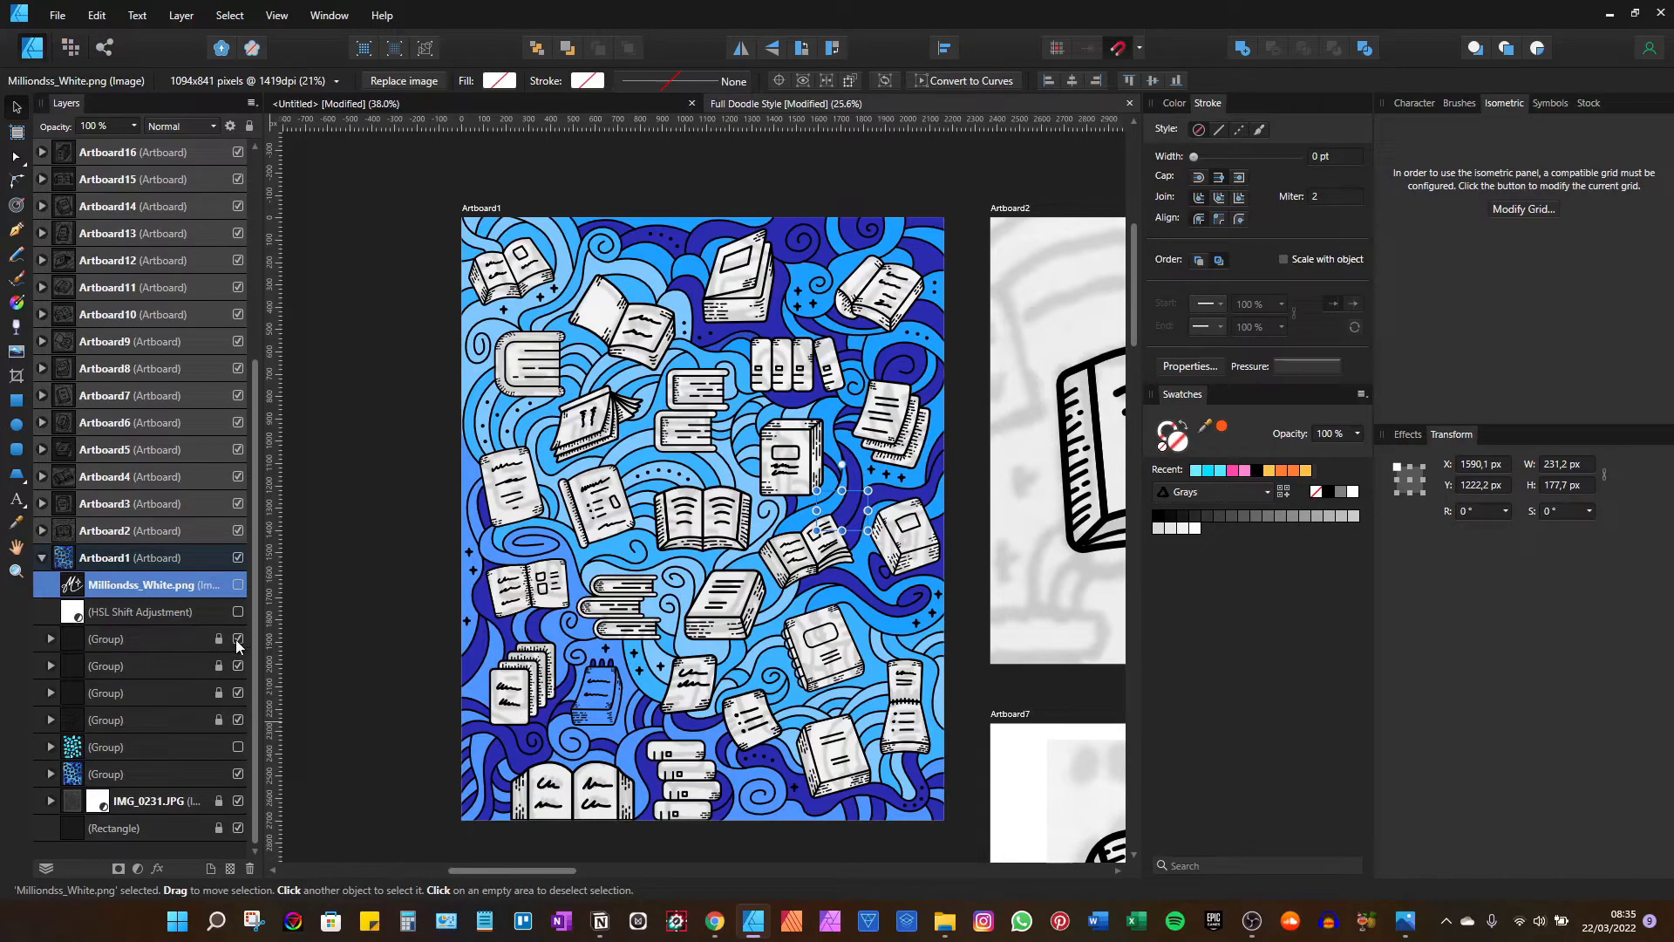
{"action": "left_click", "coordinate": [237, 665]}
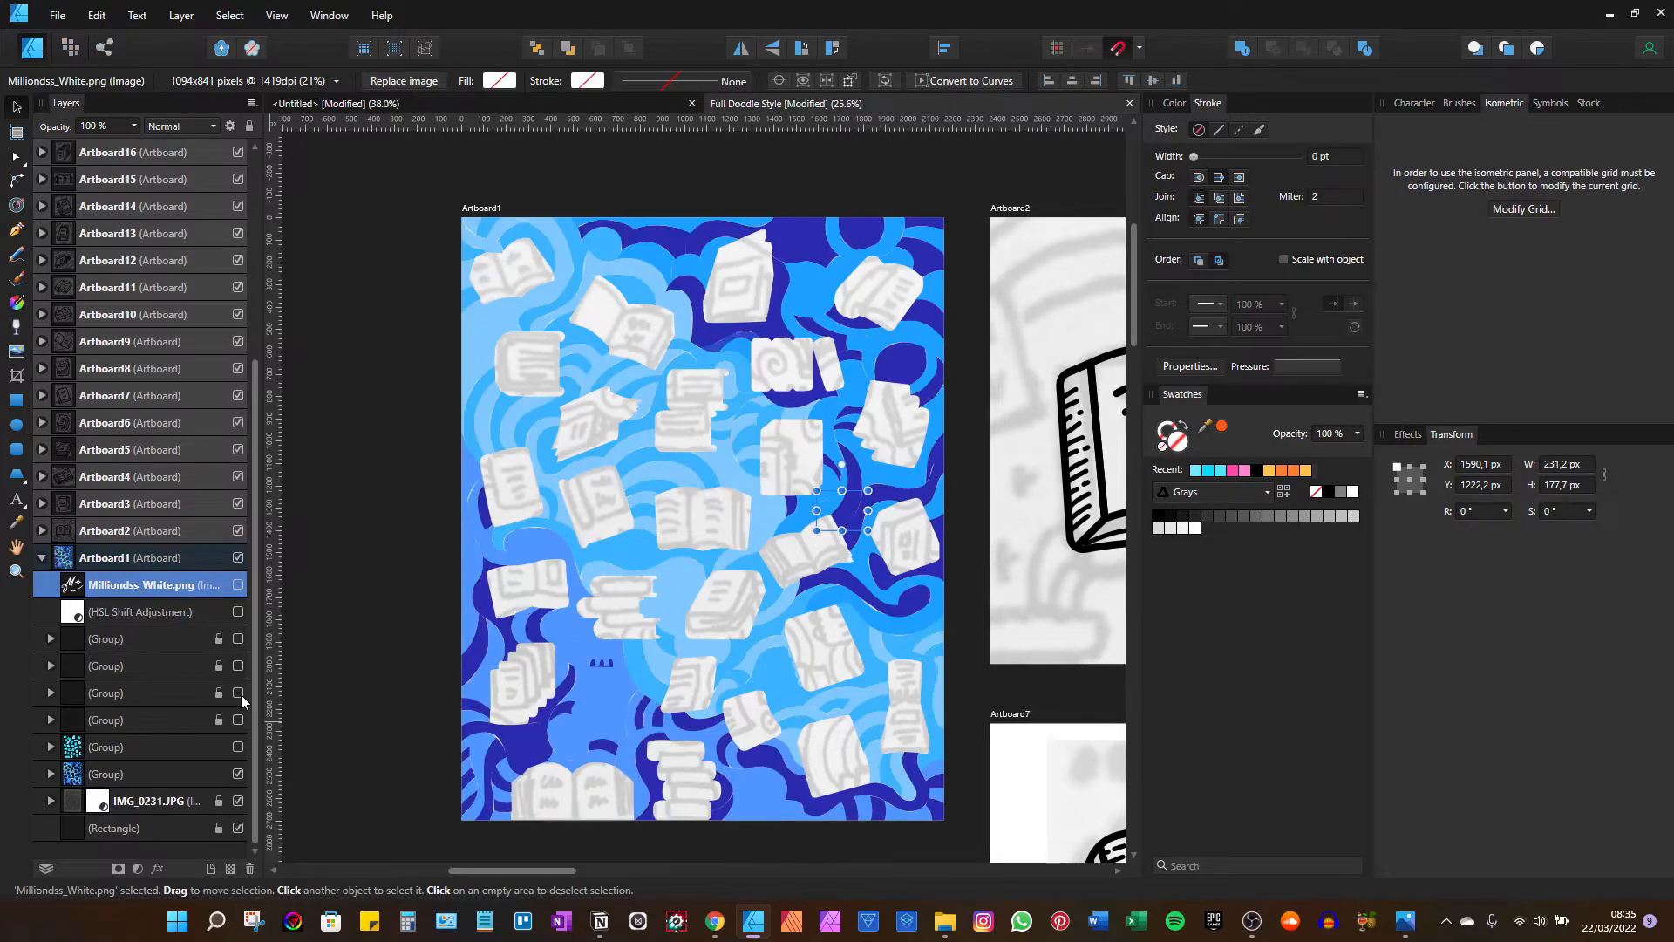
{"action": "scroll", "coordinate": [668, 375], "scroll_direction": "up", "scroll_amount": 3}
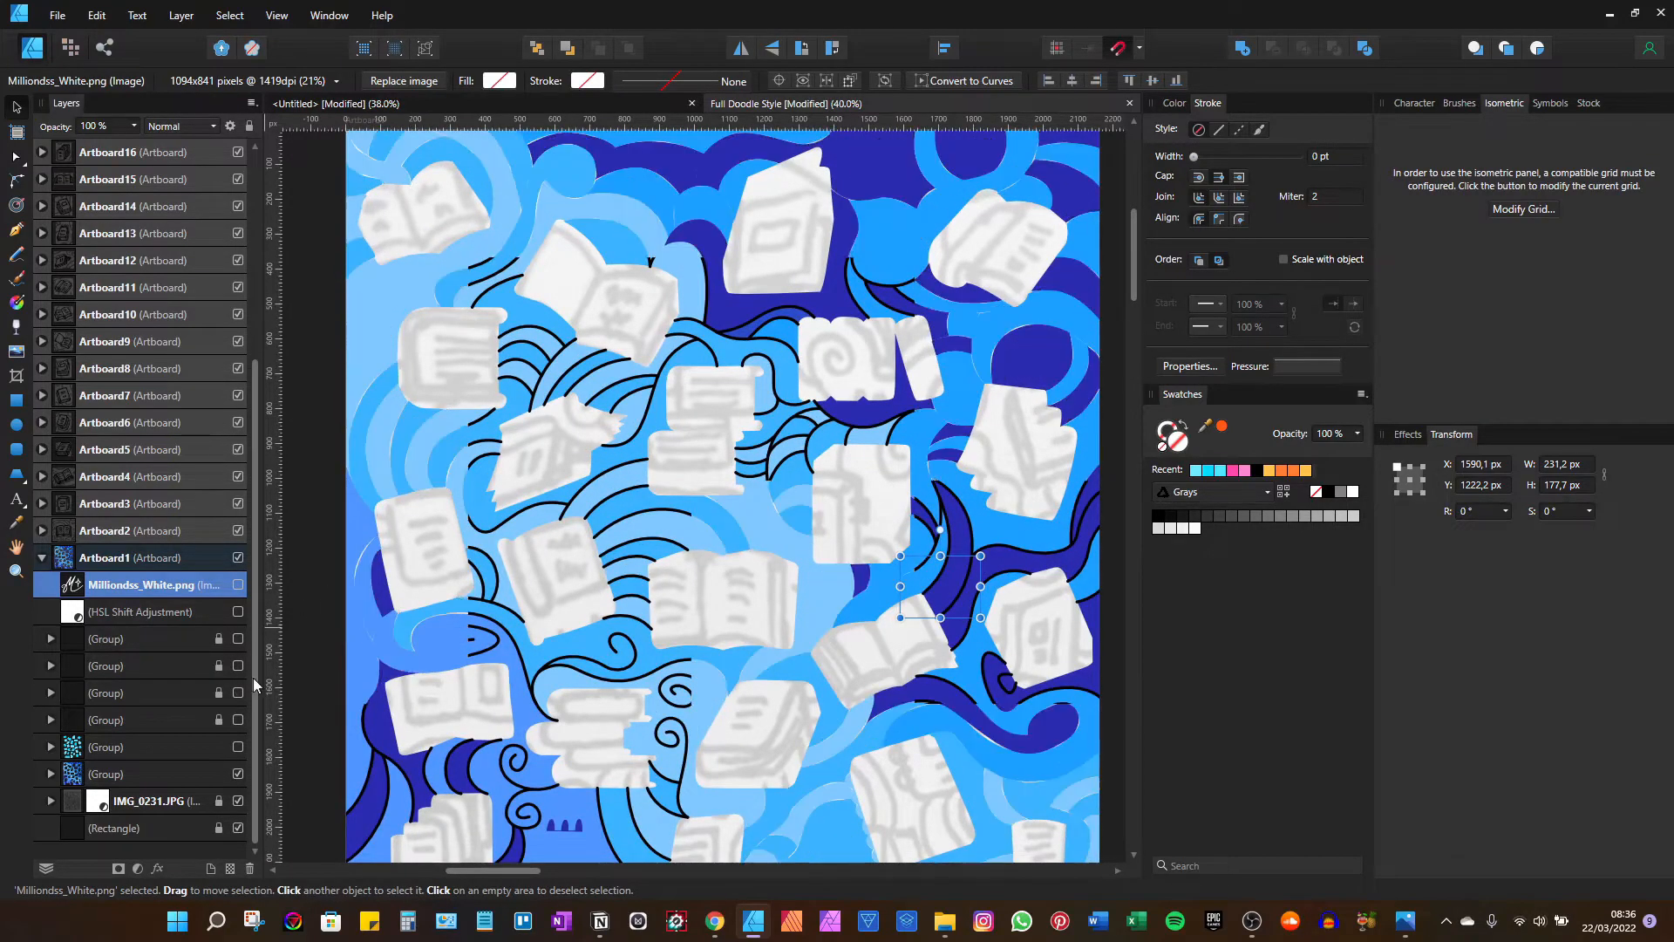
{"action": "scroll", "coordinate": [752, 548], "scroll_direction": "down", "scroll_amount": 2}
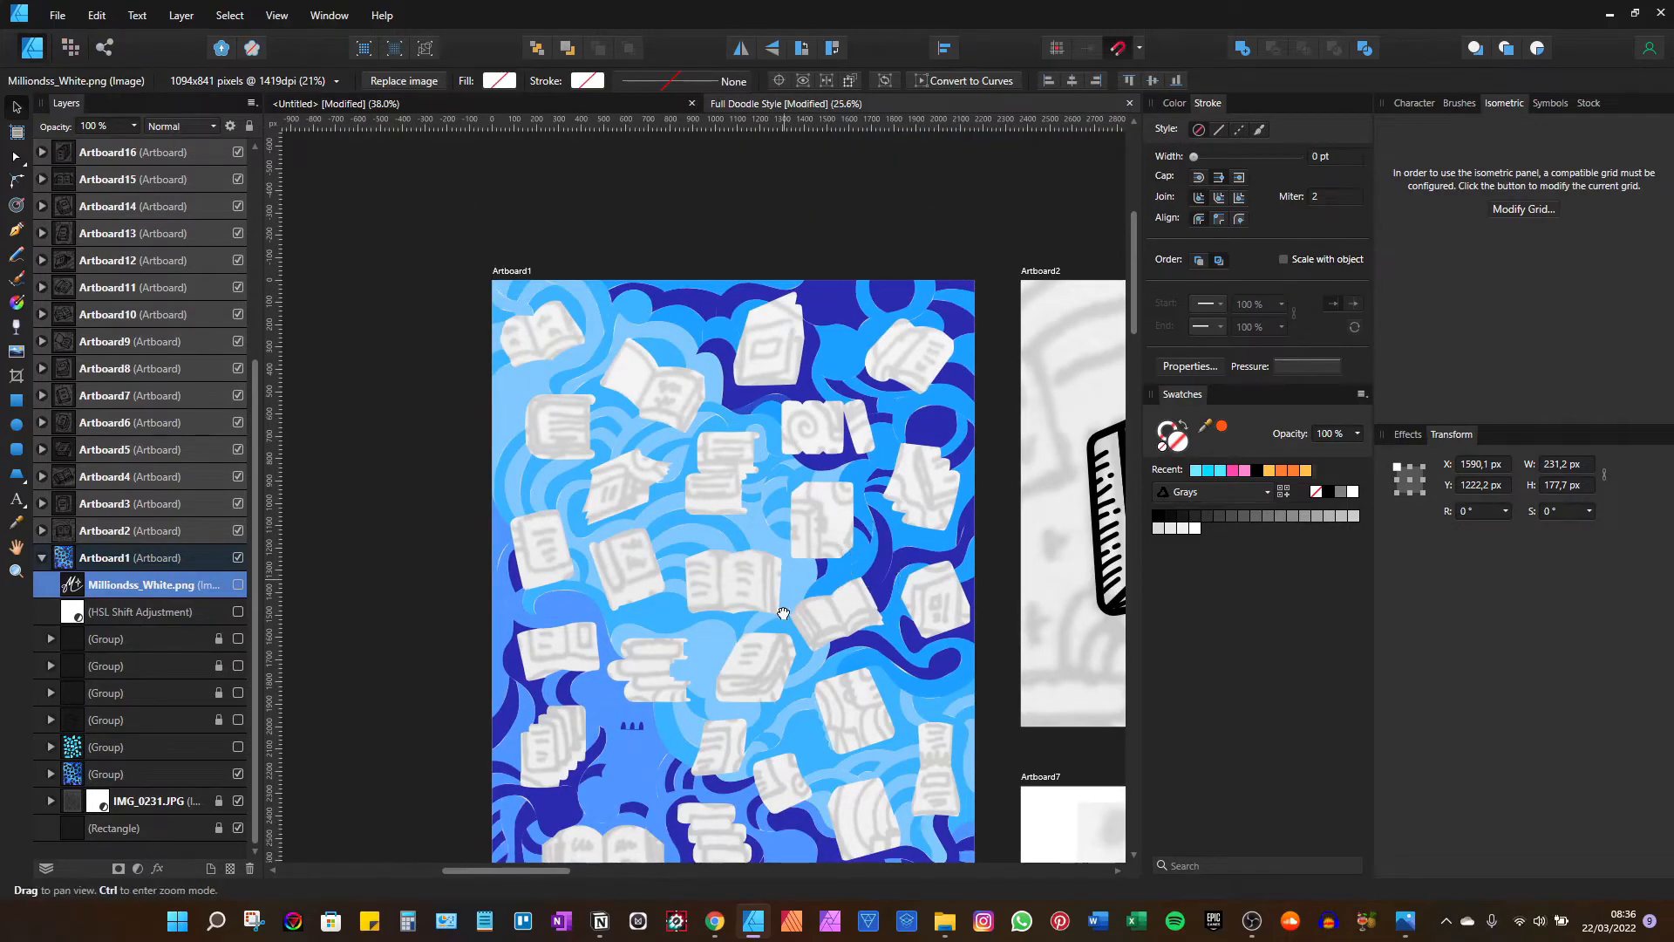
{"action": "left_click_drag", "start_coordinate": [796, 512], "coordinate": [768, 466]}
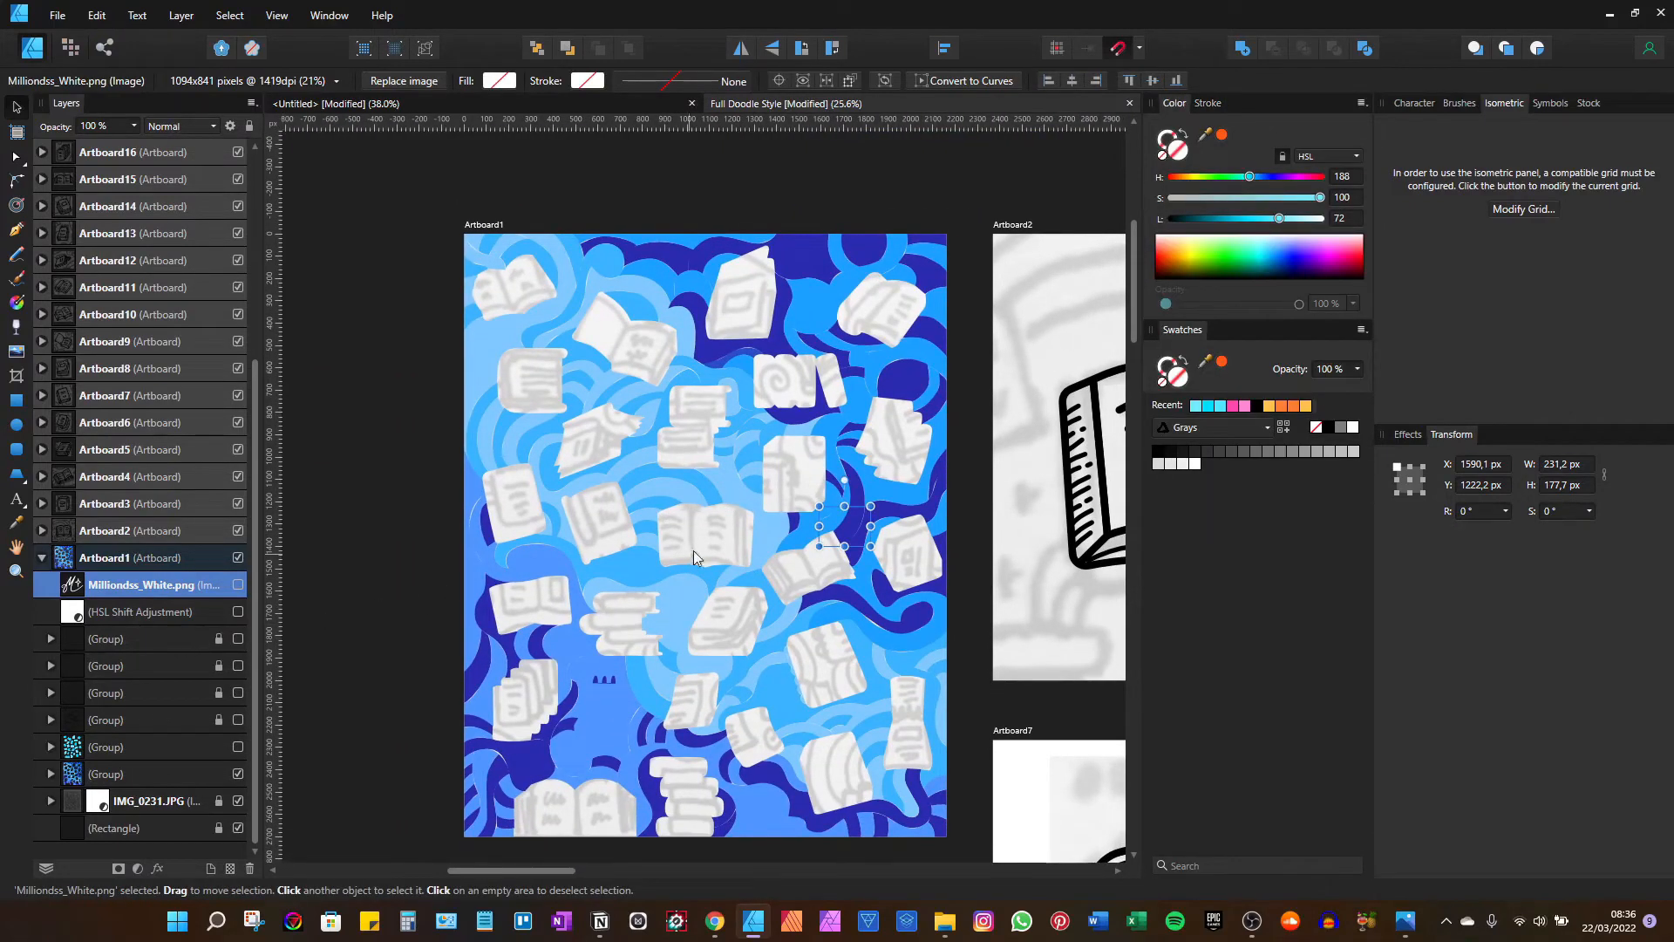
Collapse the swirl linework group, select the blue colour-fill group on Artboard1 and examine its fills around the books
{"action": "scroll", "coordinate": [693, 551], "scroll_direction": "up", "scroll_amount": 5}
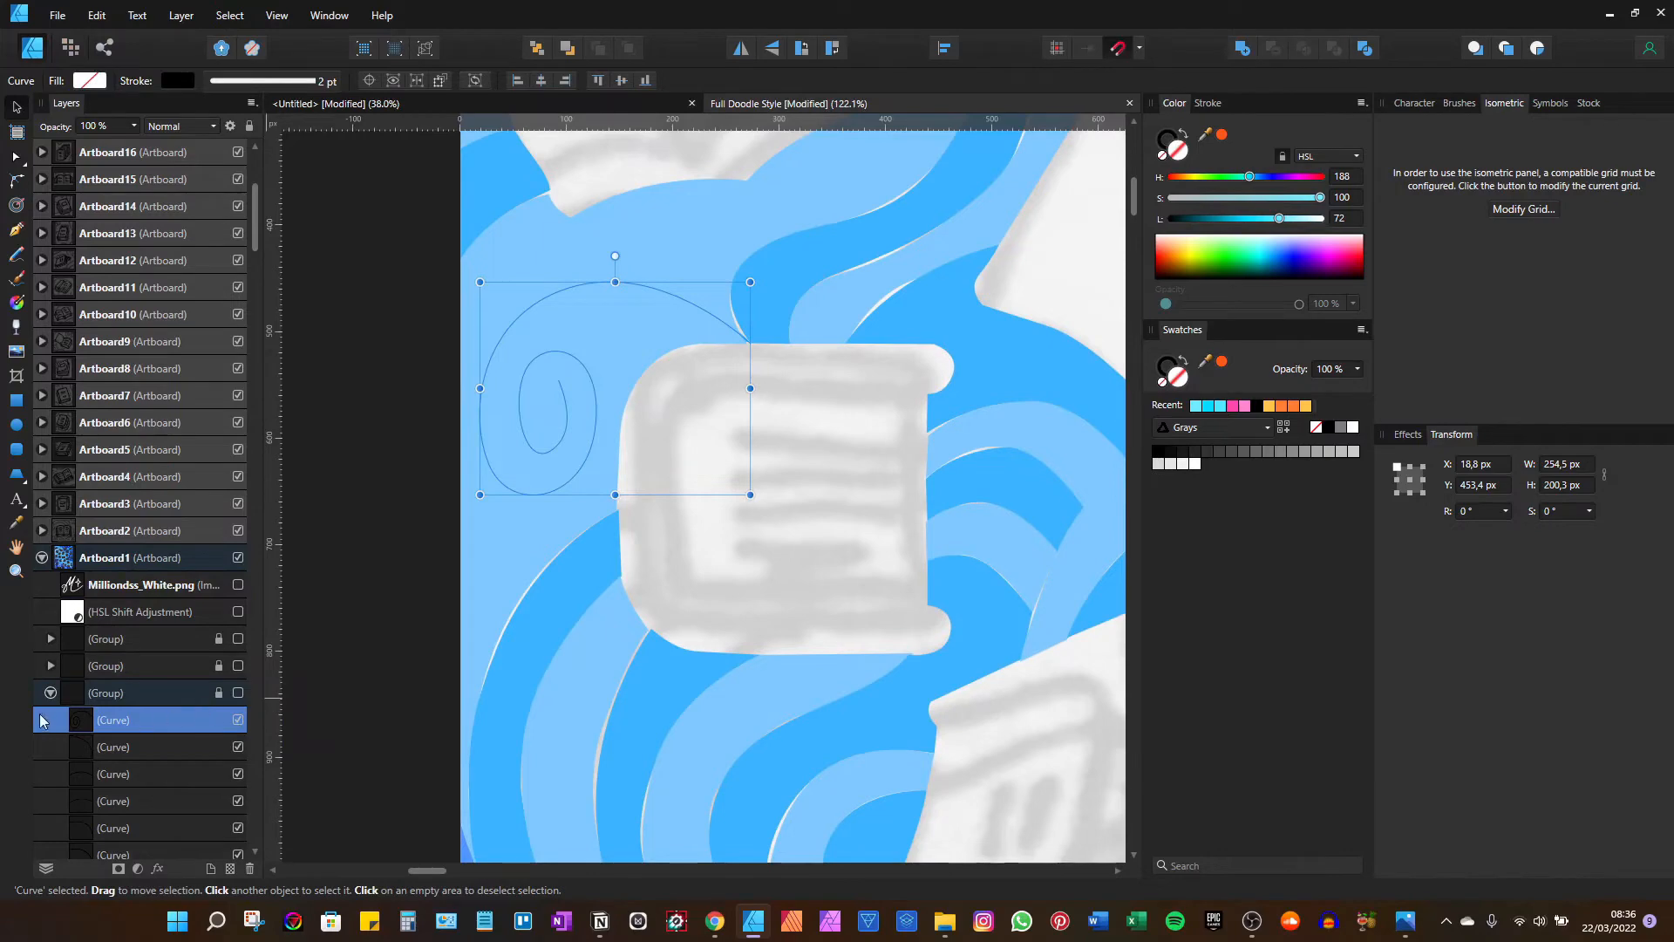
{"action": "left_click", "coordinate": [50, 693]}
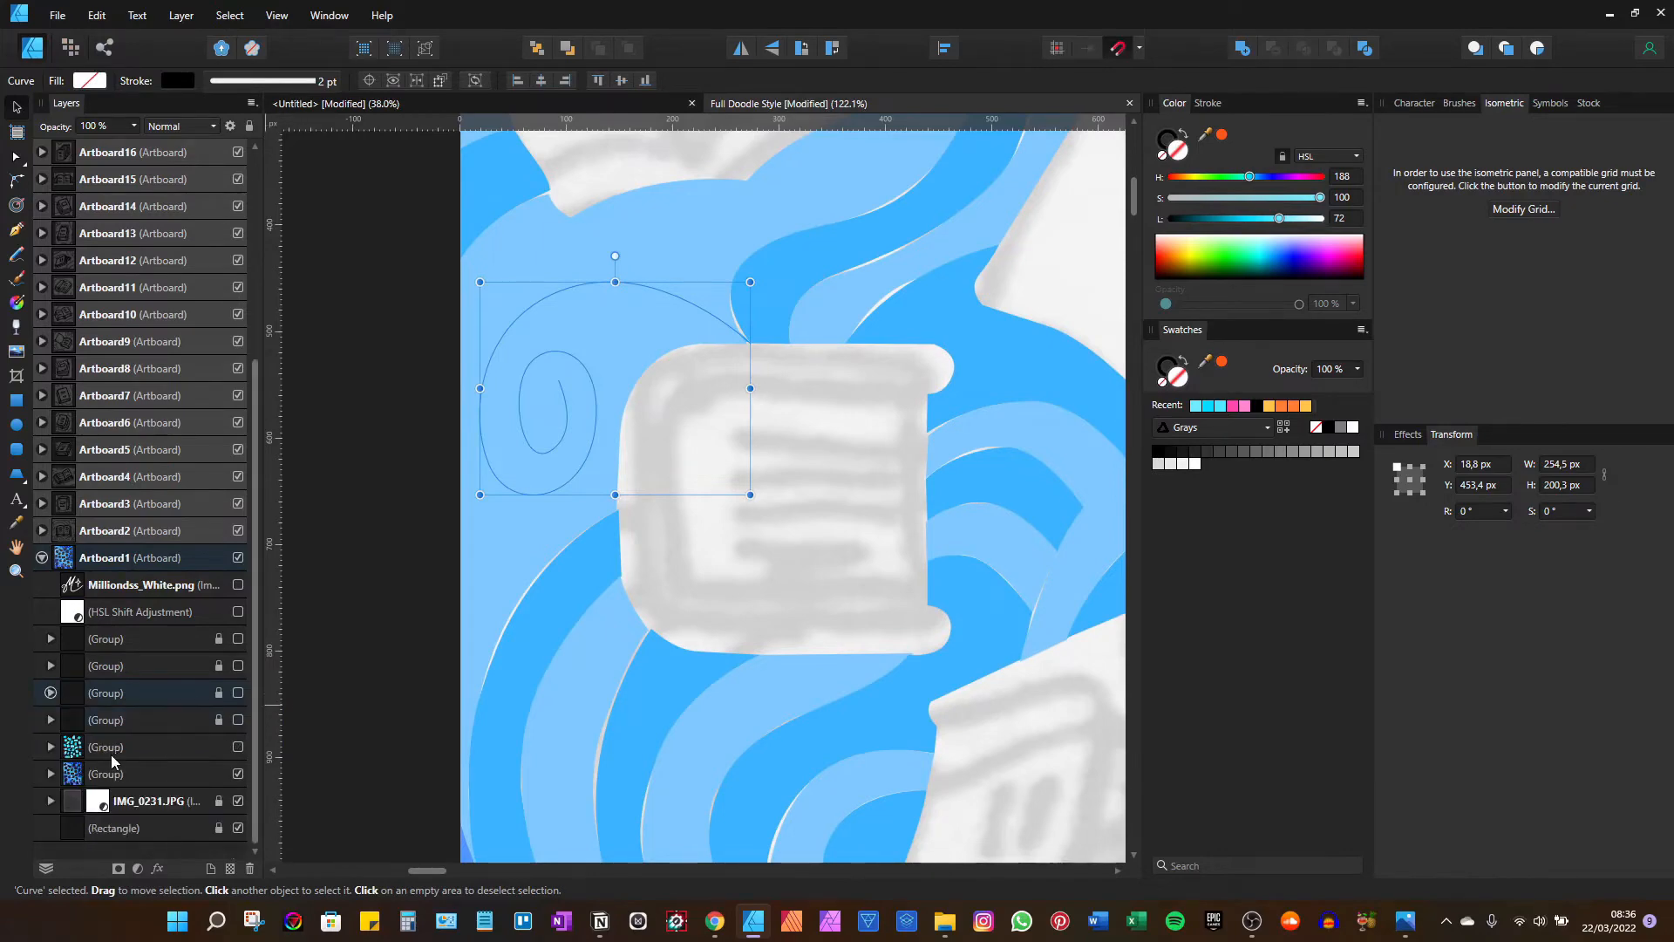
{"action": "left_click", "coordinate": [136, 781]}
{"action": "scroll", "coordinate": [815, 499], "scroll_direction": "down", "scroll_amount": 2}
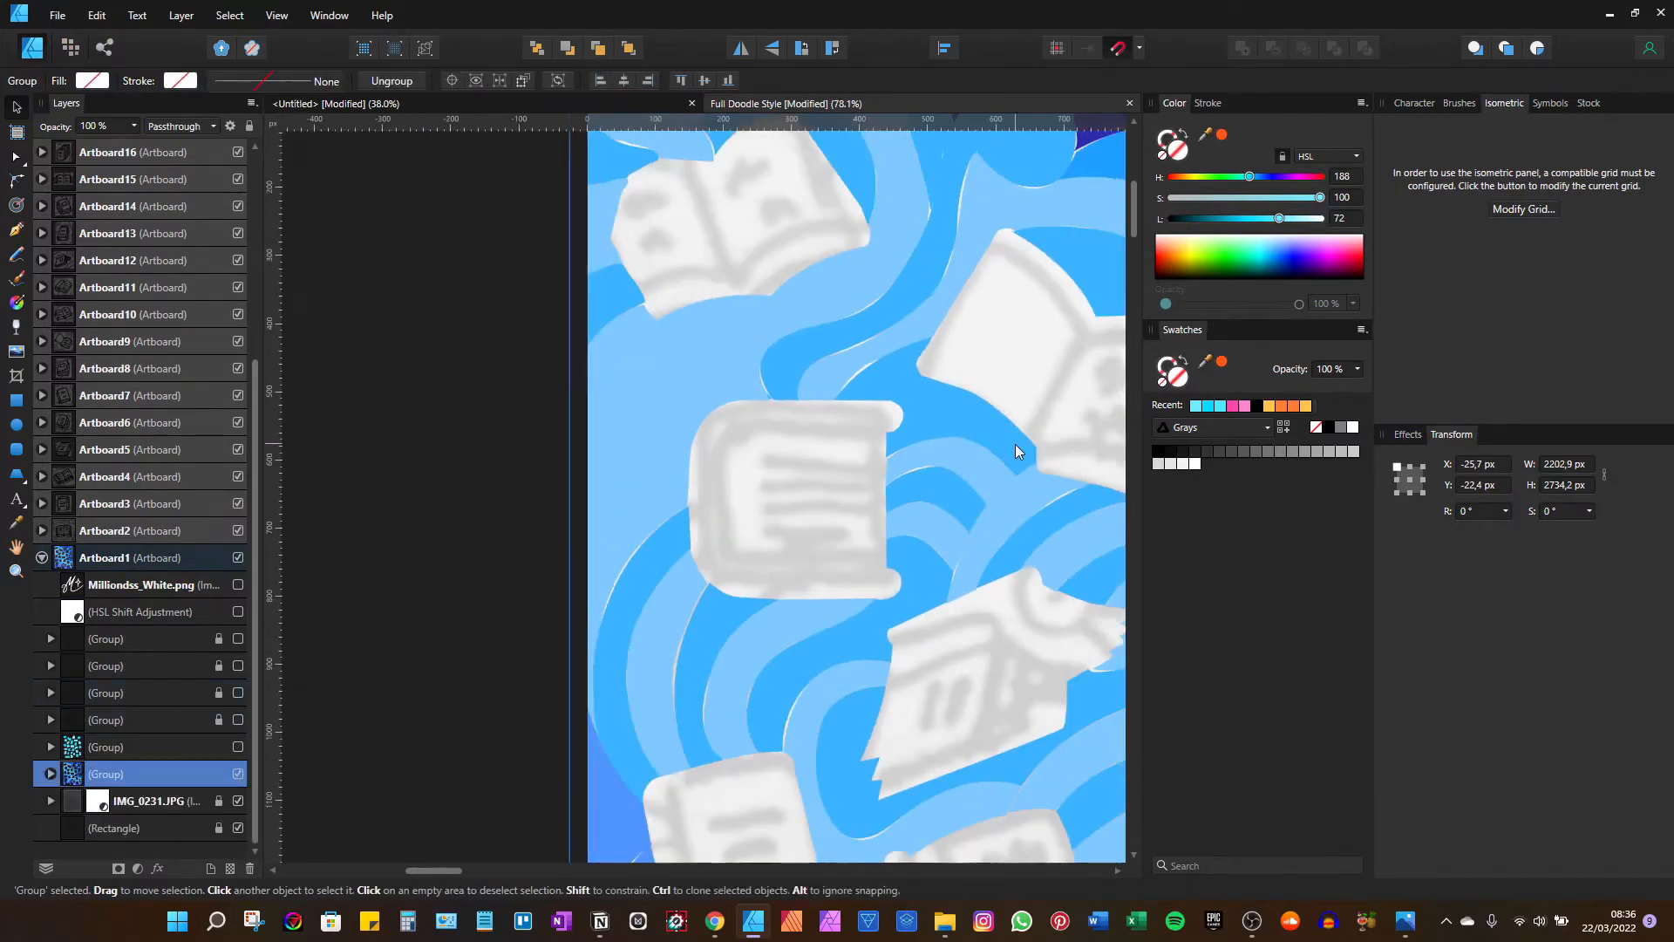
{"action": "scroll", "coordinate": [1015, 443], "scroll_direction": "down", "scroll_amount": 2}
{"action": "left_click_drag", "start_coordinate": [1020, 442], "coordinate": [628, 298]}
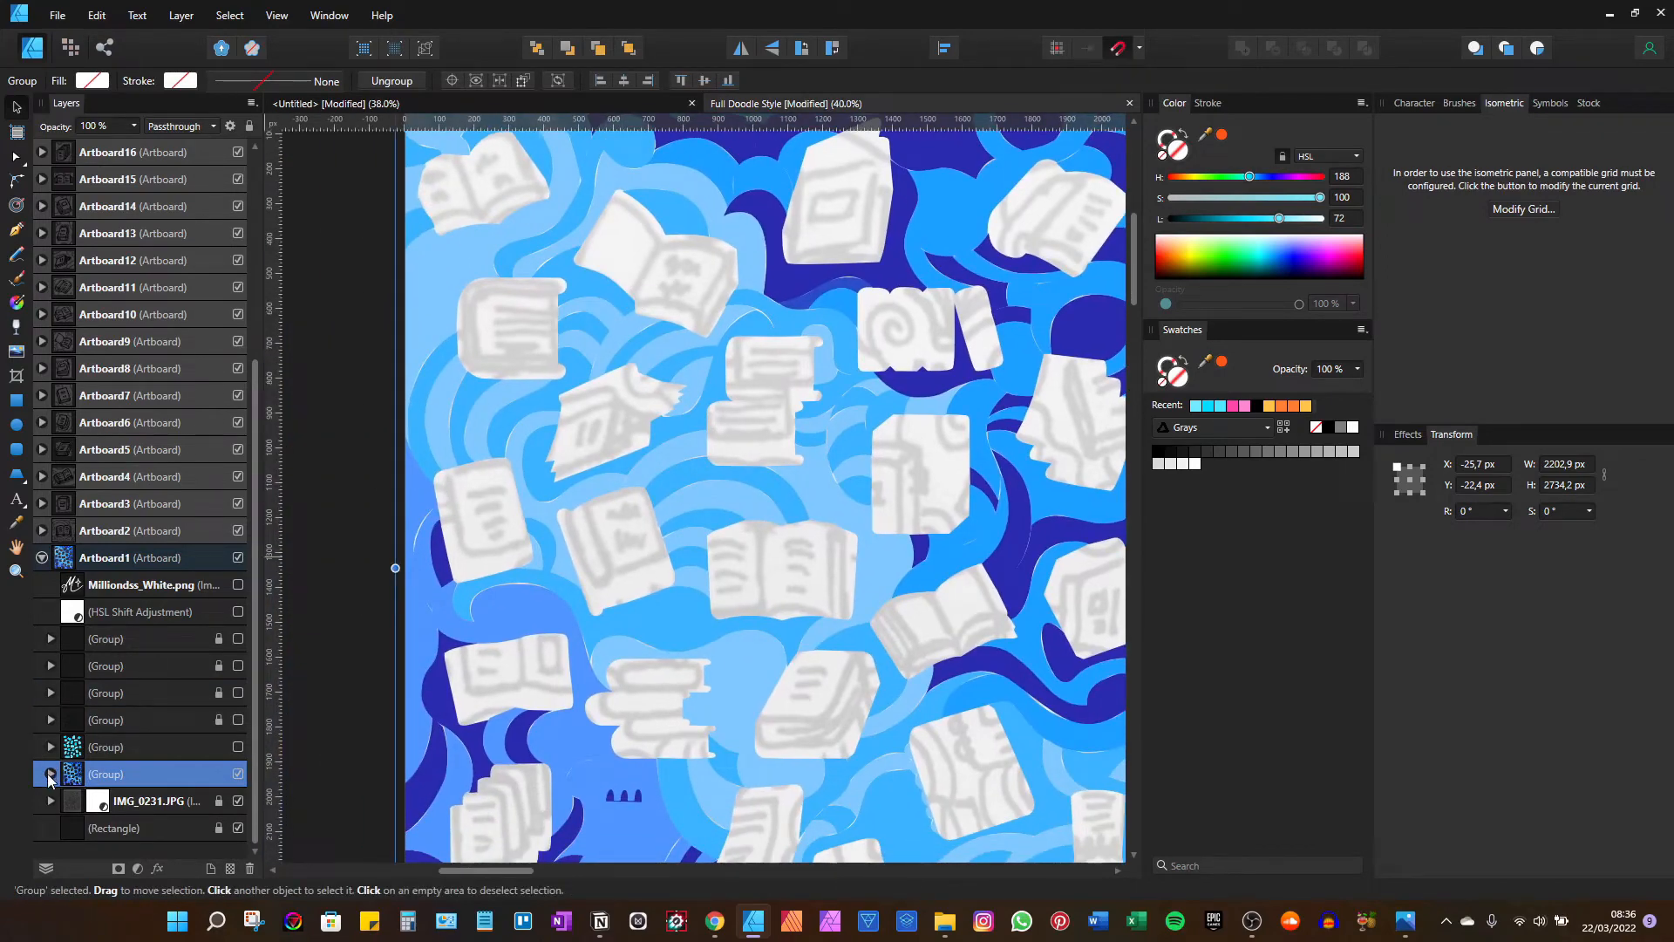
Expand the blue colour-fill group and select several of its curves to examine which background area each one fills
{"action": "left_click", "coordinate": [50, 773]}
{"action": "scroll", "coordinate": [108, 697], "scroll_direction": "down", "scroll_amount": 10}
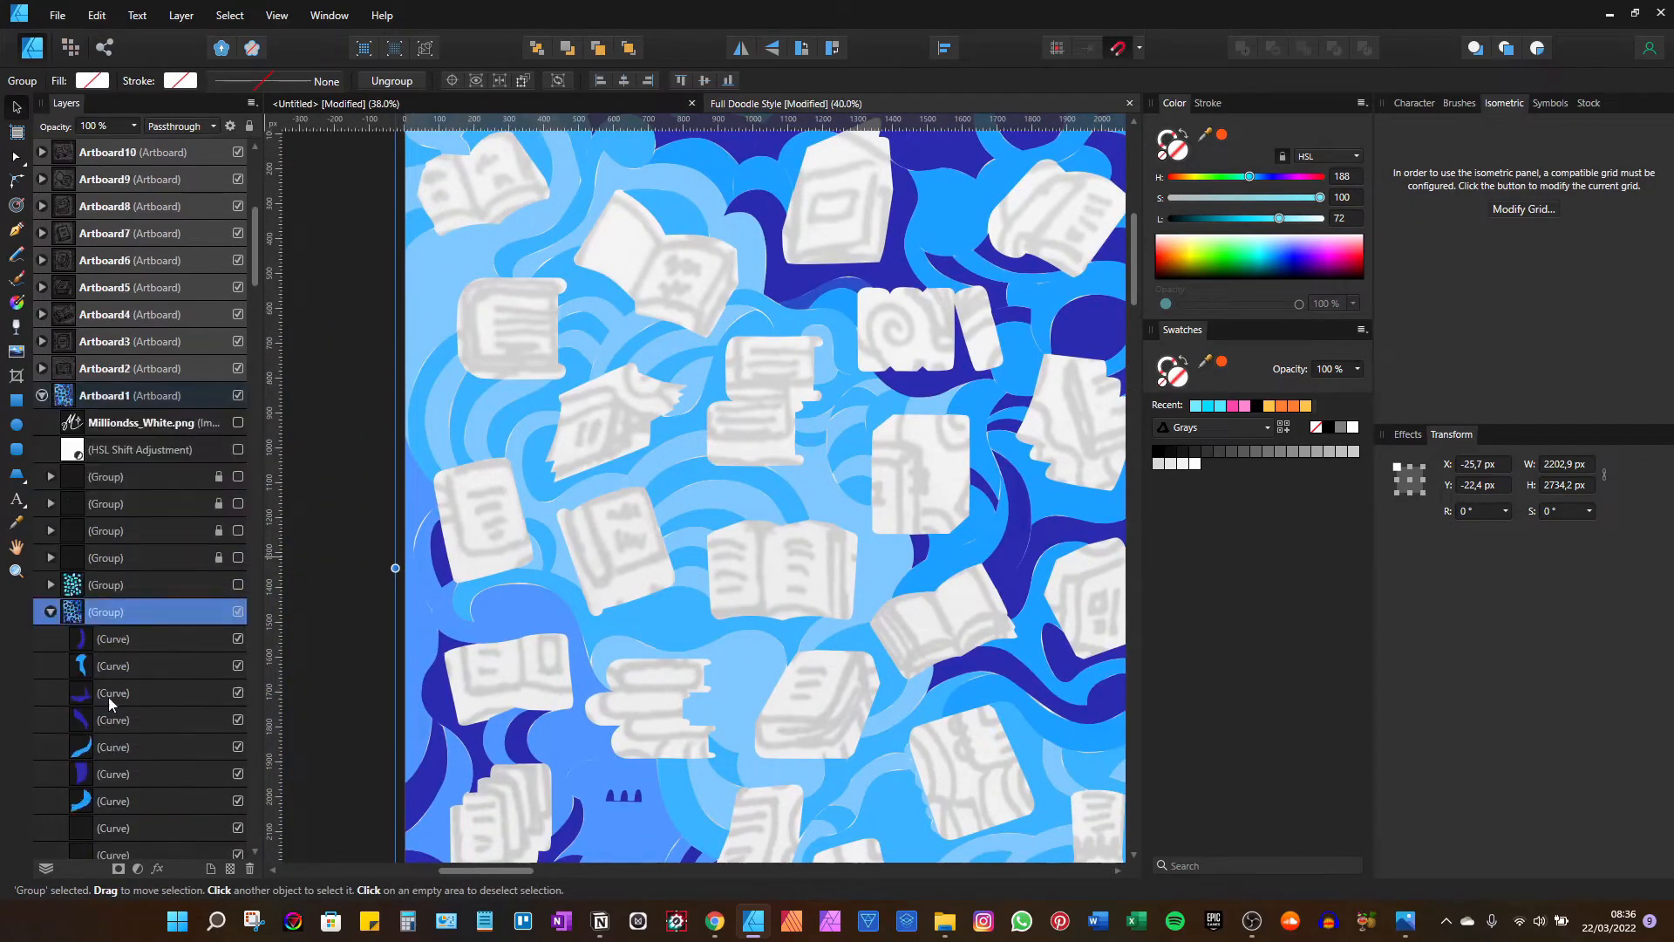
{"action": "scroll", "coordinate": [112, 636], "scroll_direction": "down", "scroll_amount": 5}
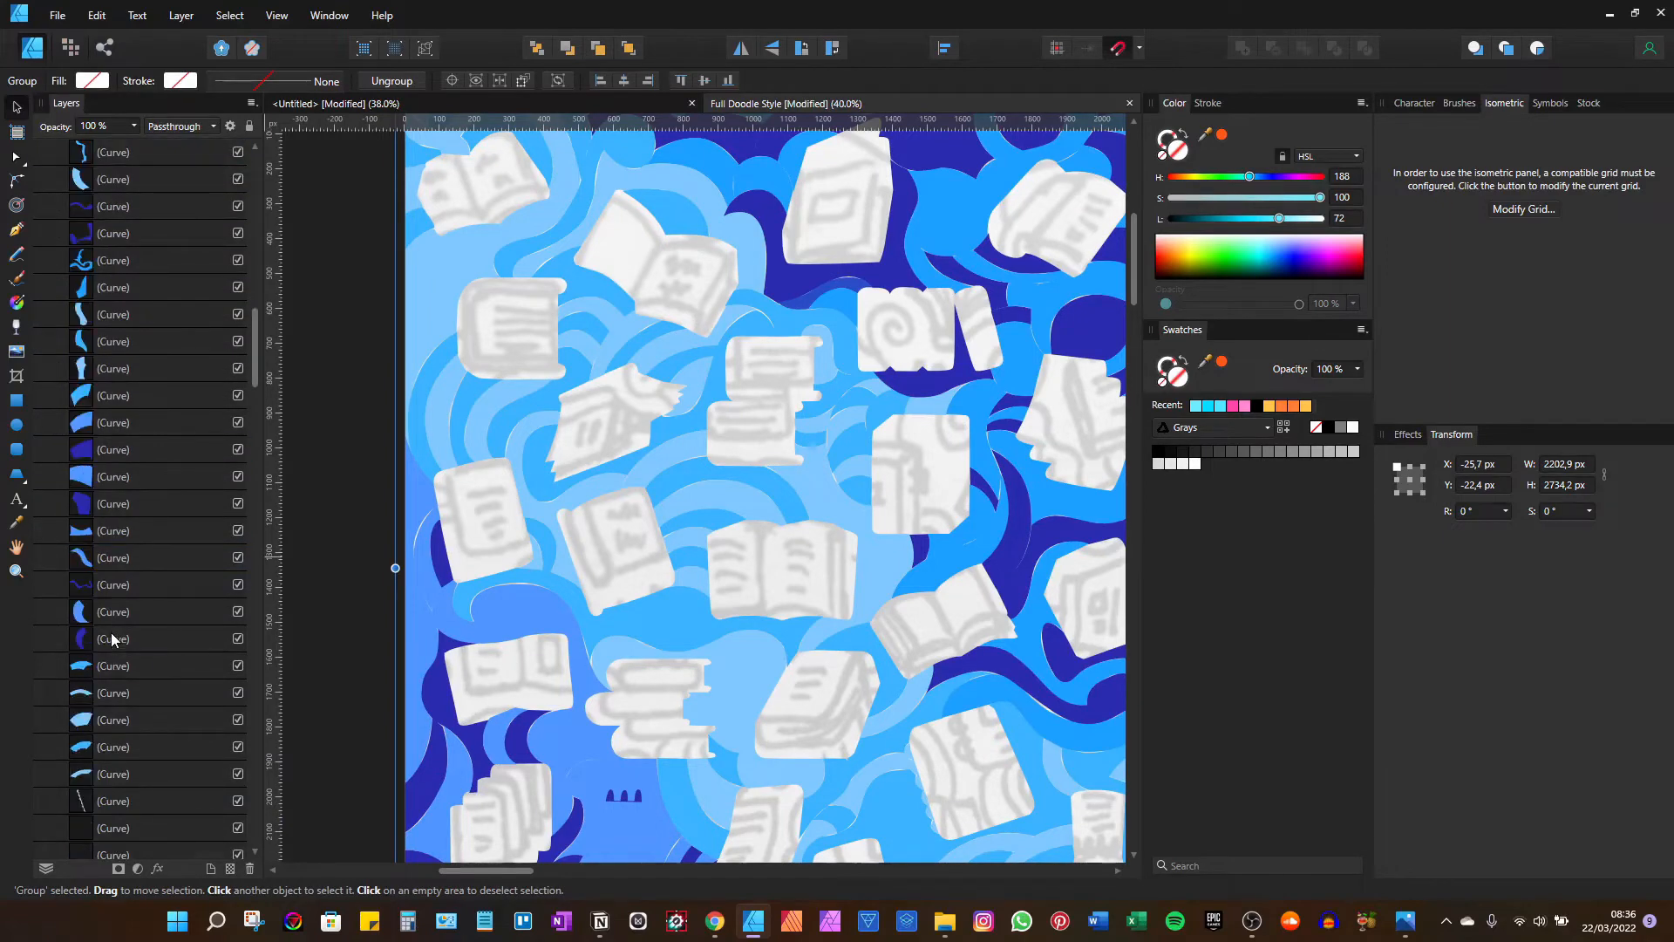
{"action": "left_click", "coordinate": [112, 557]}
{"action": "scroll", "coordinate": [567, 583], "scroll_direction": "down", "scroll_amount": 1}
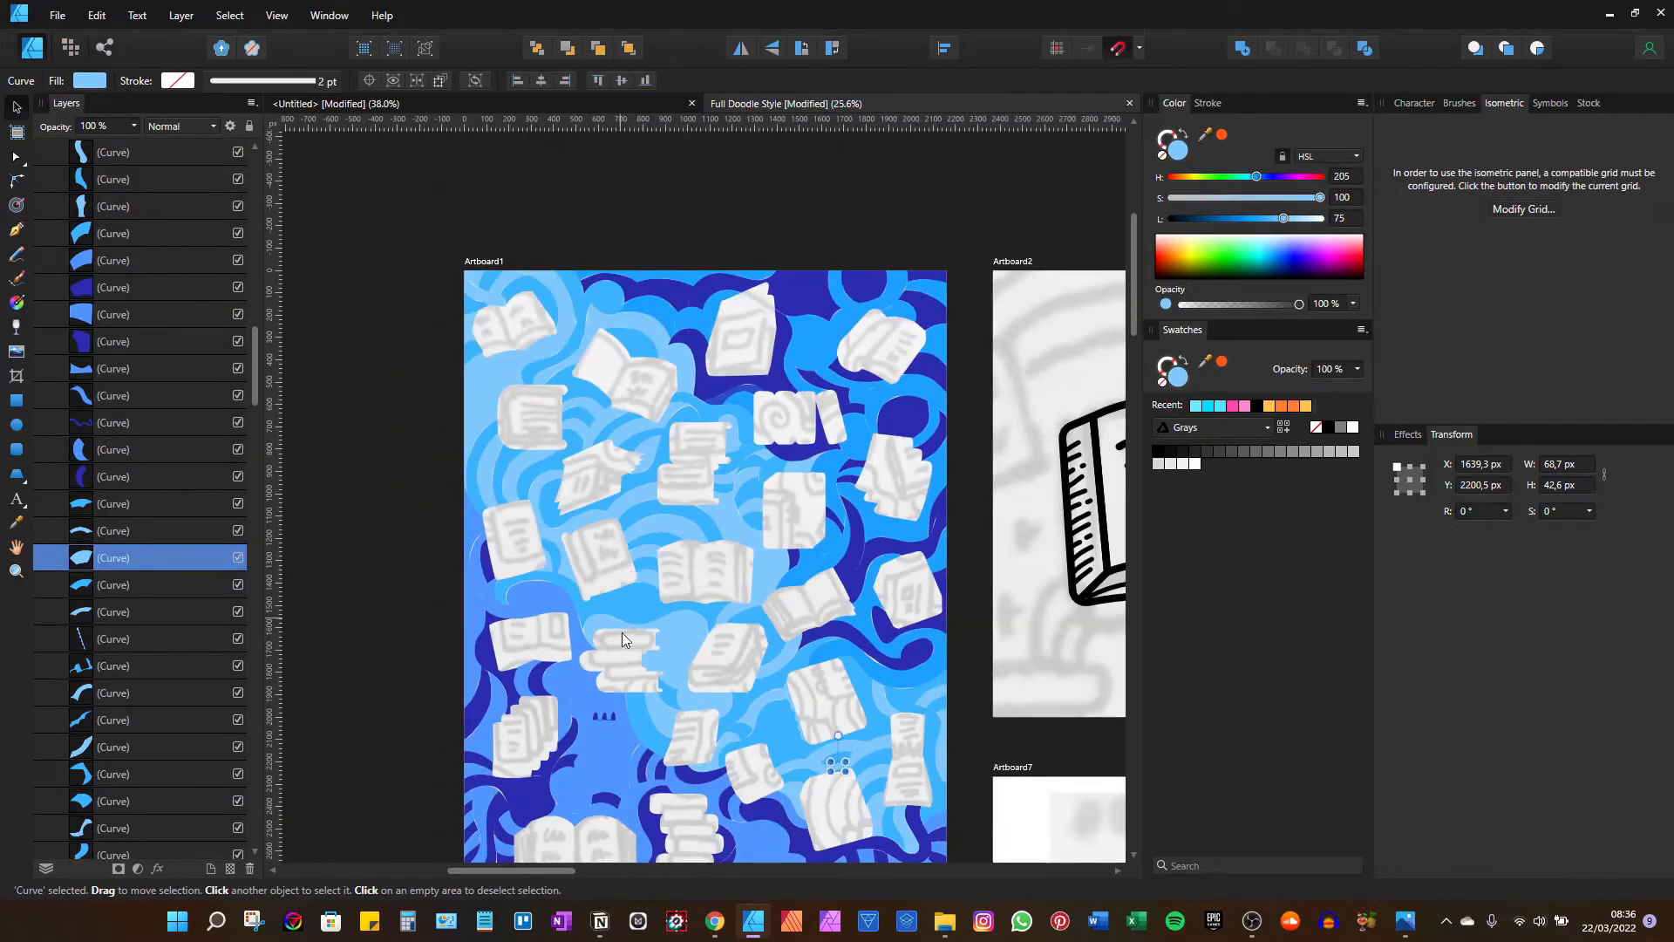
{"action": "left_click_drag", "start_coordinate": [626, 676], "coordinate": [620, 609]}
{"action": "scroll", "coordinate": [112, 693], "scroll_direction": "down", "scroll_amount": 3}
{"action": "left_click", "coordinate": [110, 611]}
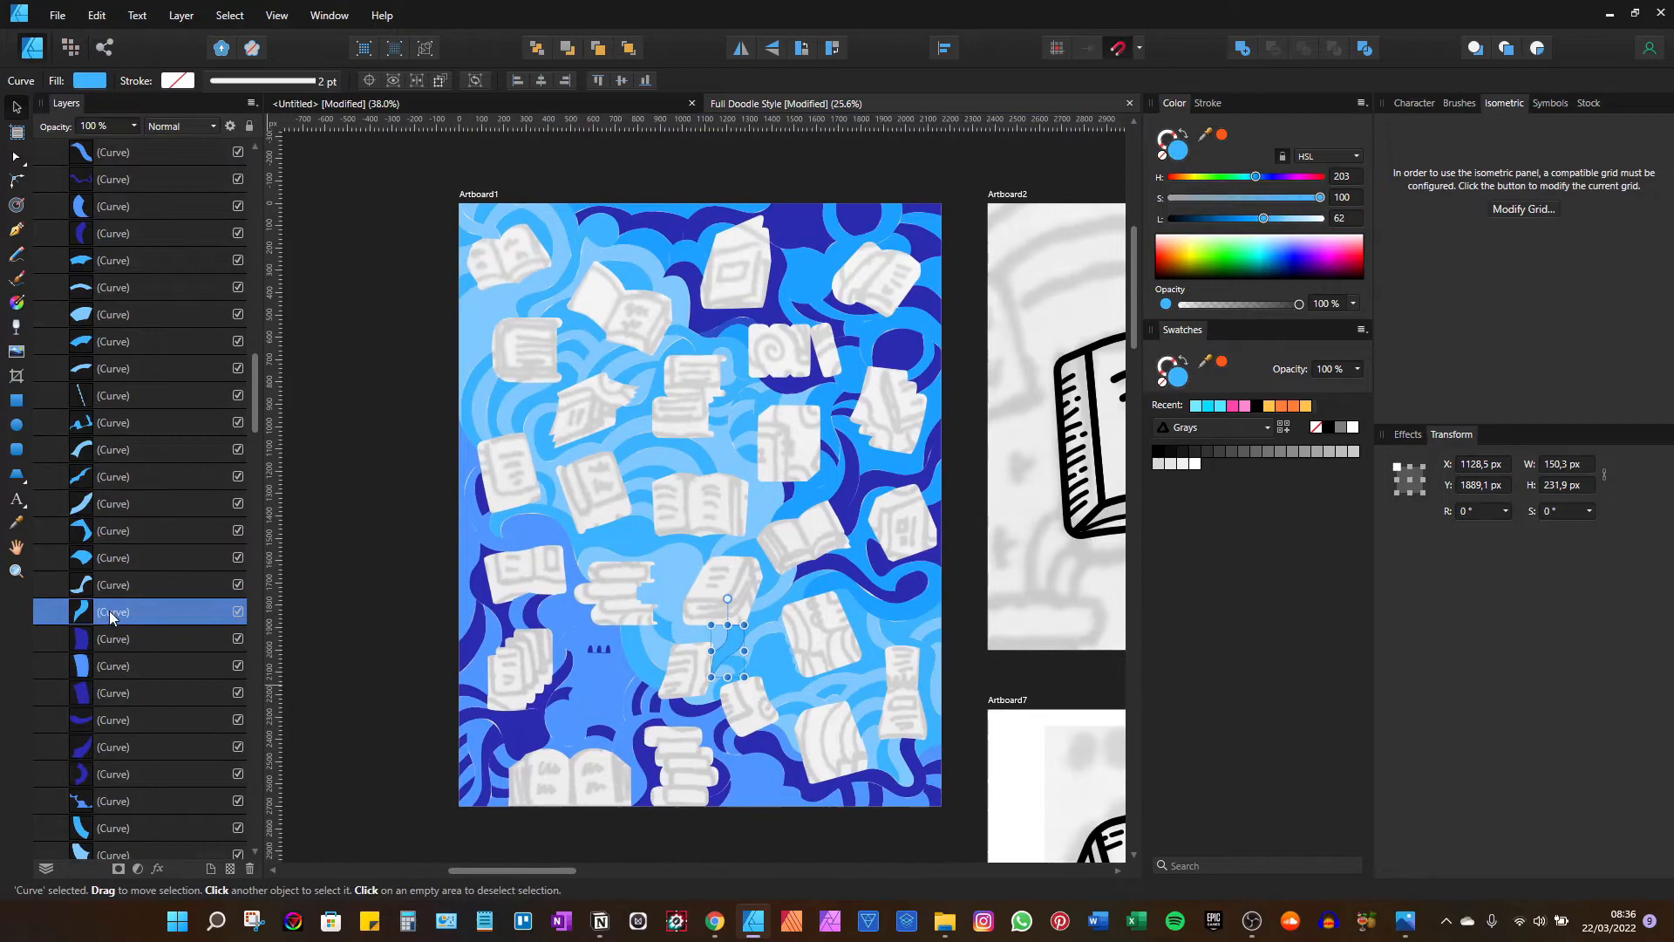
{"action": "left_click", "coordinate": [107, 720]}
{"action": "scroll", "coordinate": [107, 728], "scroll_direction": "down", "scroll_amount": 5}
Try moving the light blue fill curve beside the stack of three books away from its place, and undo the move
{"action": "left_click", "coordinate": [117, 505]}
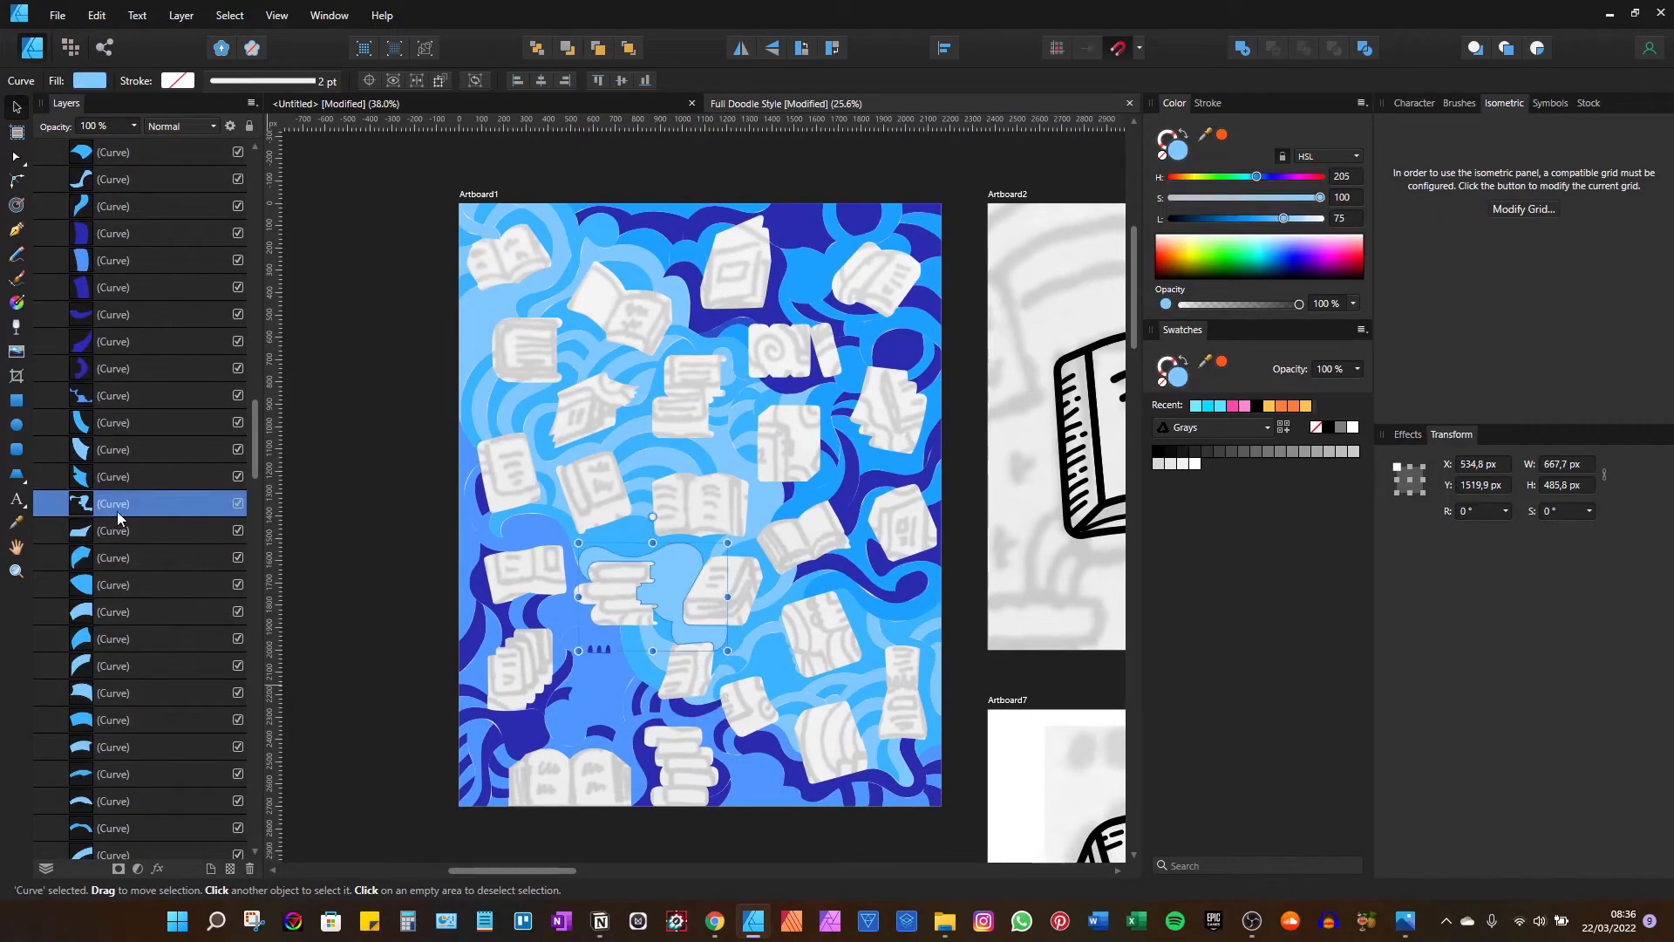
{"action": "left_click_drag", "start_coordinate": [672, 596], "coordinate": [628, 492]}
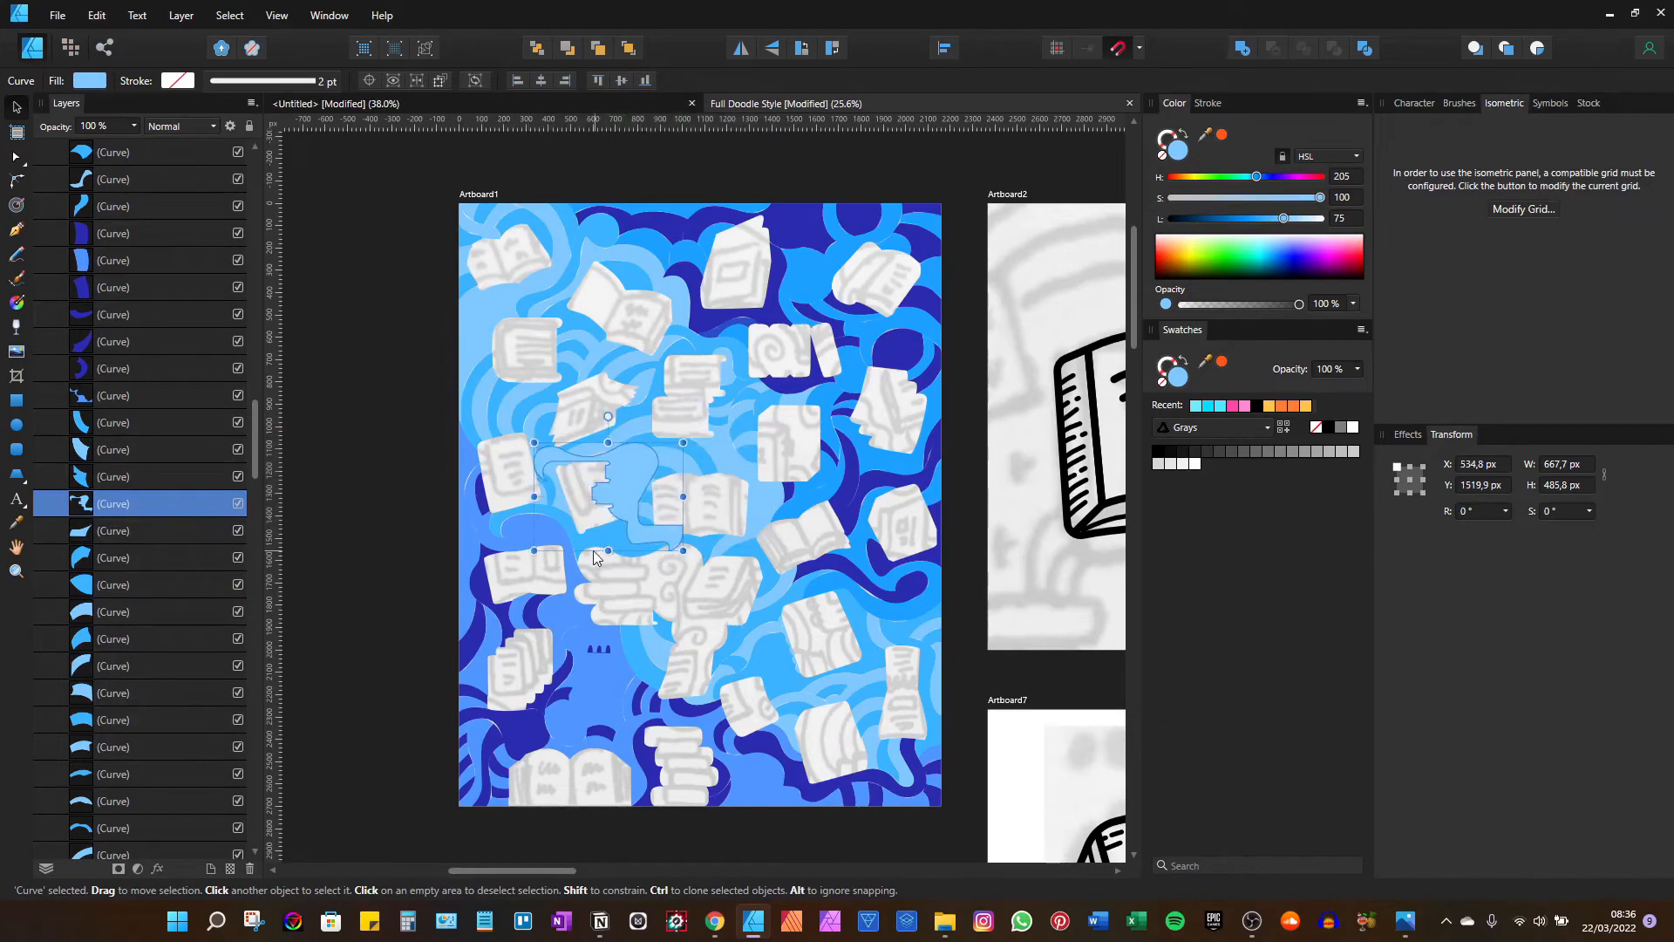
{"action": "key", "text": "ctrl+z"}
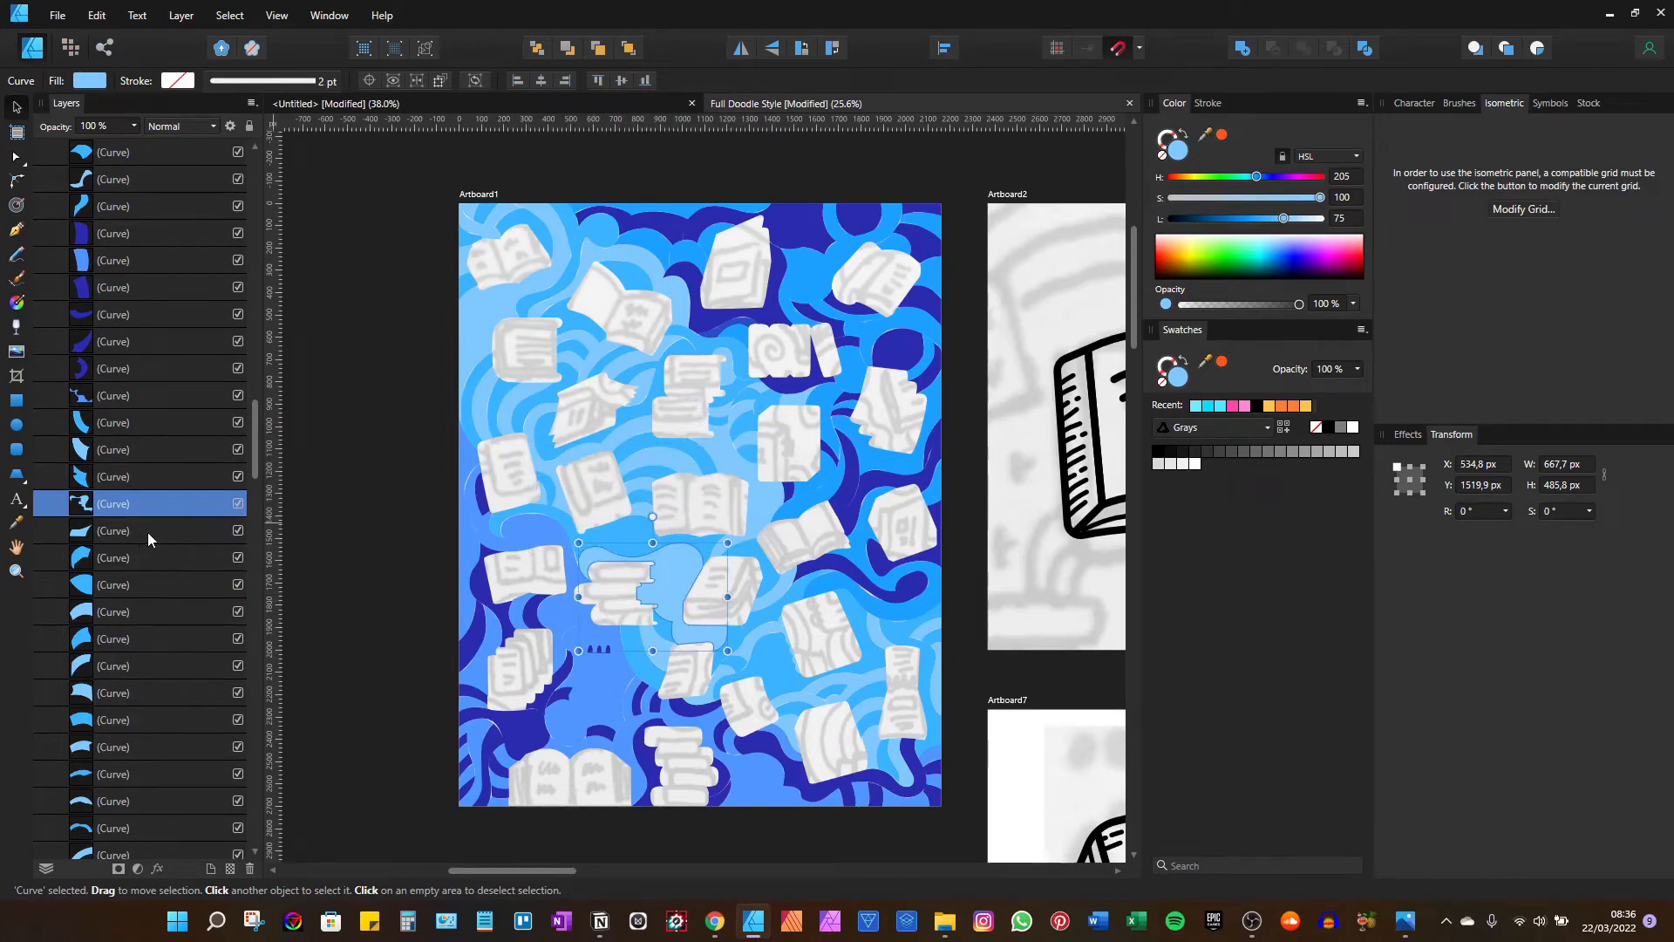
Collapse and hide the blue colour-fill group on Artboard1 and show all four linework groups
{"action": "scroll", "coordinate": [148, 532], "scroll_direction": "up", "scroll_amount": 15}
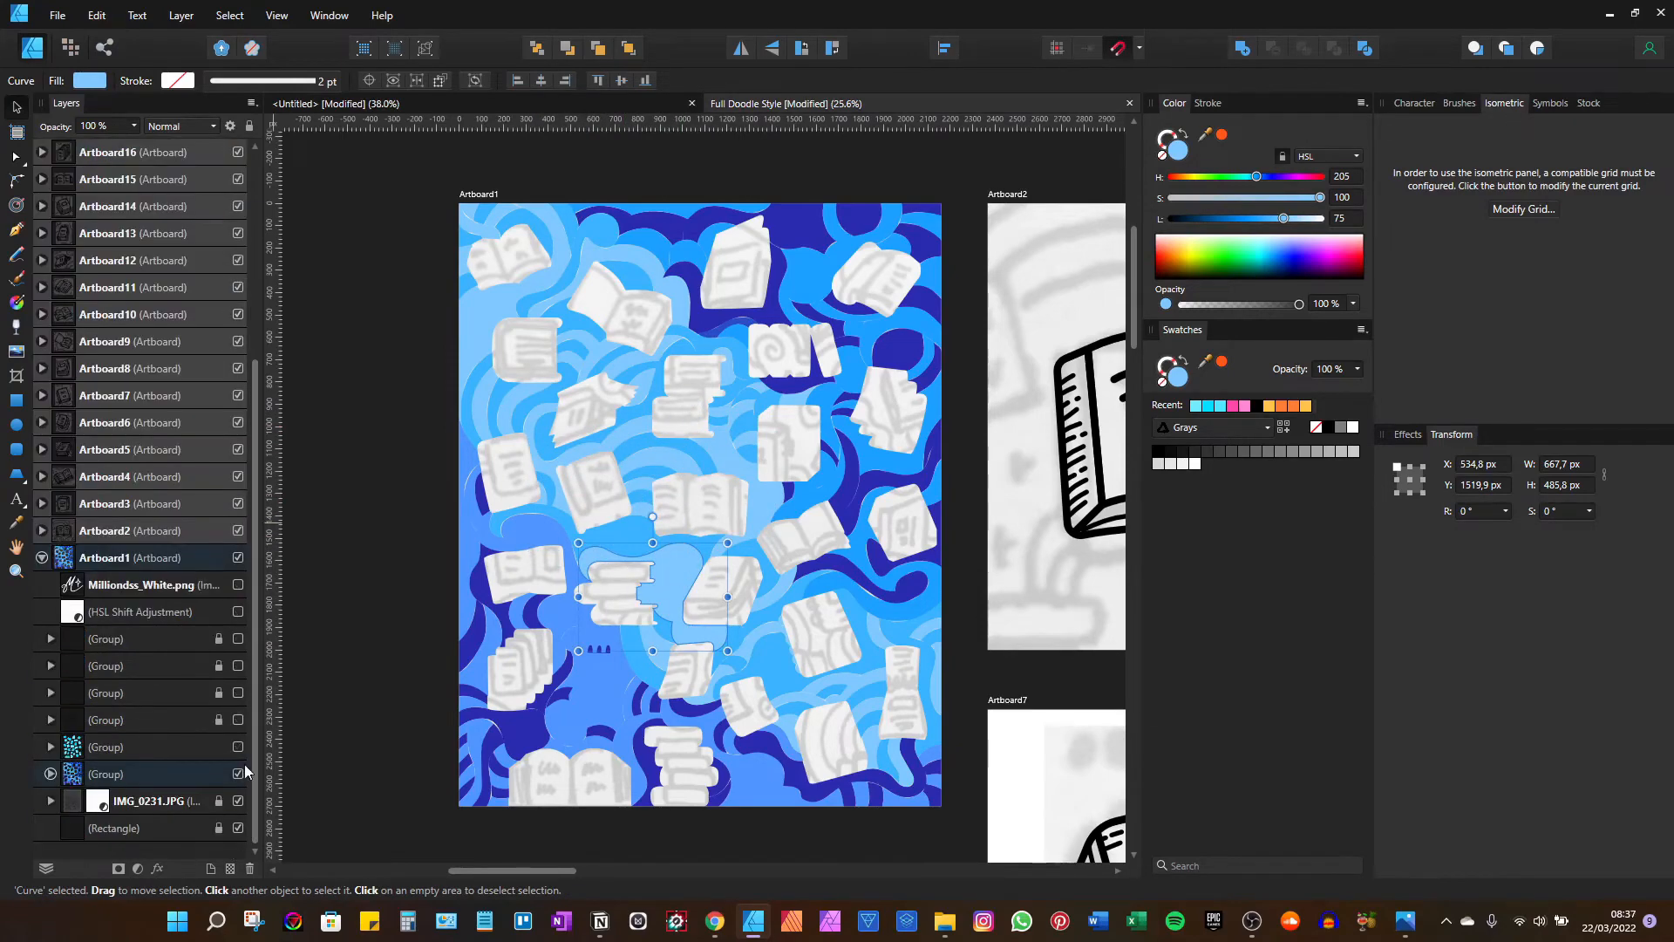
{"action": "left_click", "coordinate": [238, 773]}
{"action": "left_click", "coordinate": [237, 720]}
{"action": "left_click", "coordinate": [237, 692]}
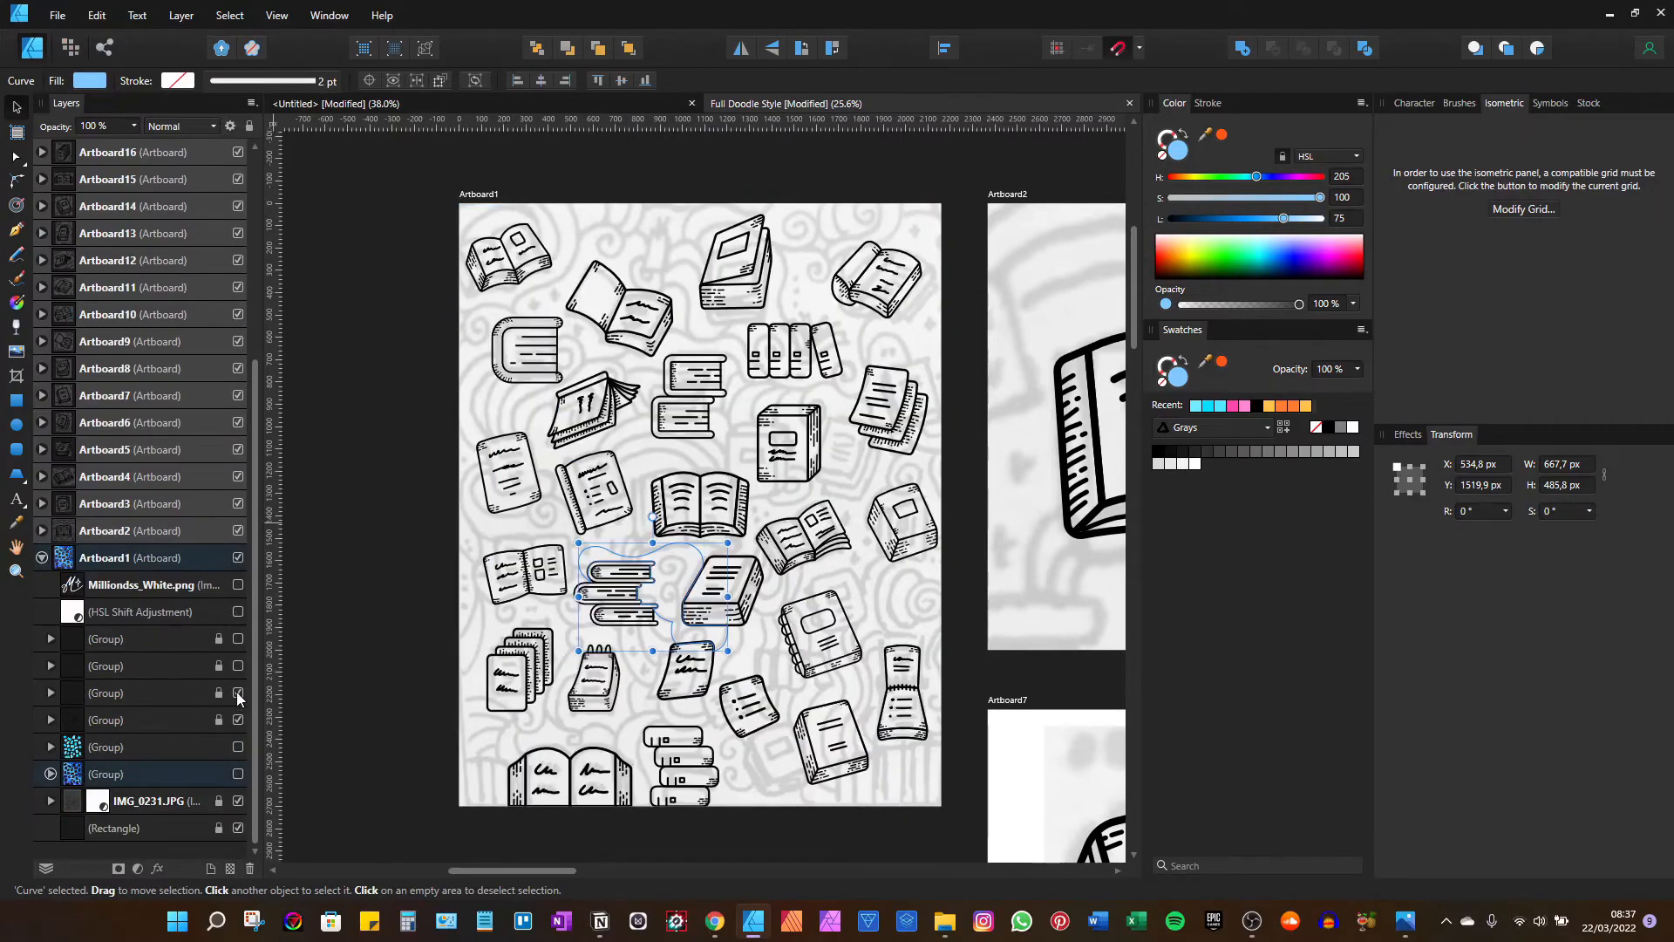
{"action": "left_click", "coordinate": [238, 665]}
{"action": "left_click", "coordinate": [238, 638]}
Start a Pen tool shape above the blue fill group, tracing from beneath the three stacked books along the swirl to the scribbled page's corner
{"action": "scroll", "coordinate": [696, 615], "scroll_direction": "up", "scroll_amount": 10}
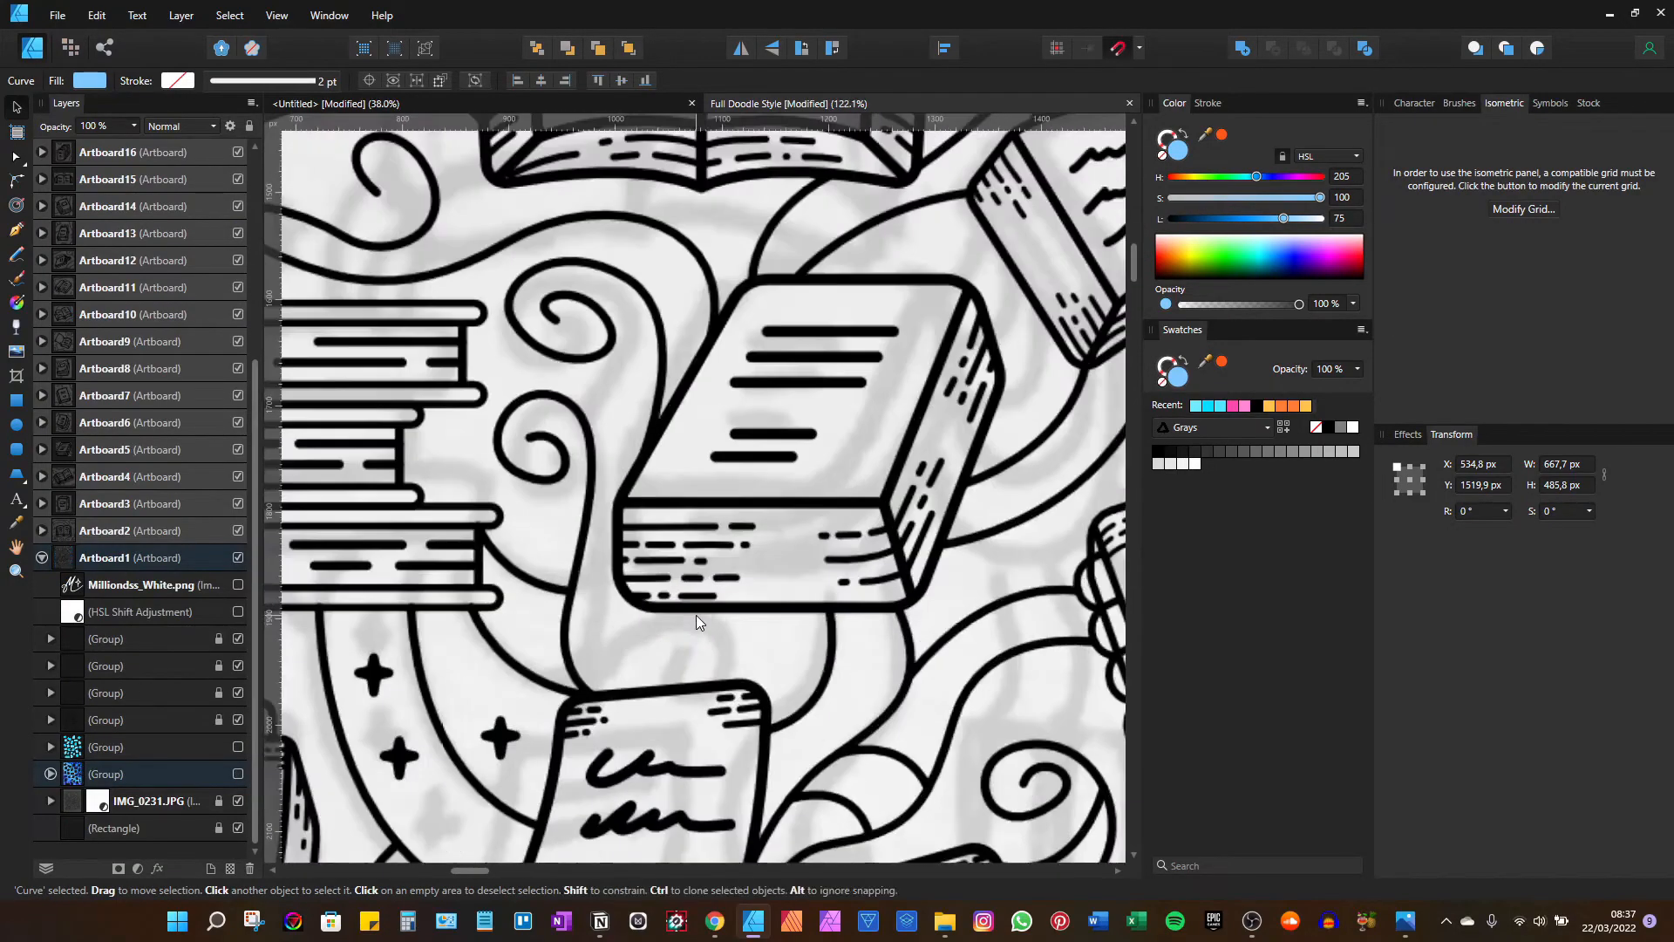
{"action": "left_click", "coordinate": [105, 772]}
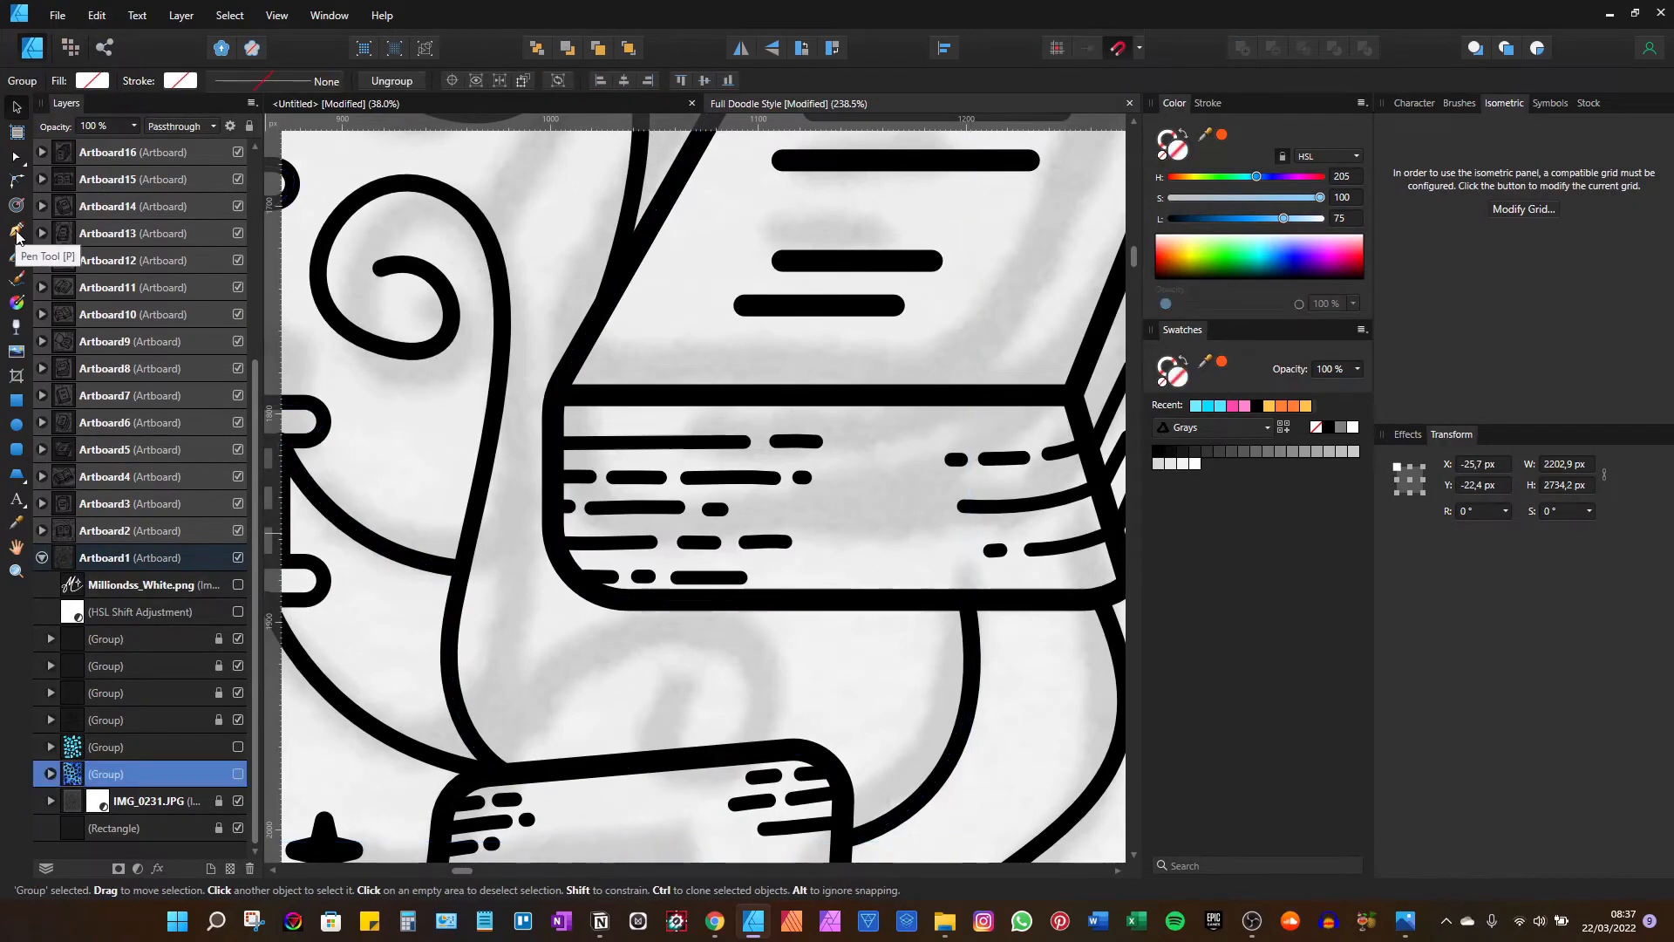
{"action": "left_click", "coordinate": [31, 237]}
{"action": "scroll", "coordinate": [561, 343], "scroll_direction": "down", "scroll_amount": 3}
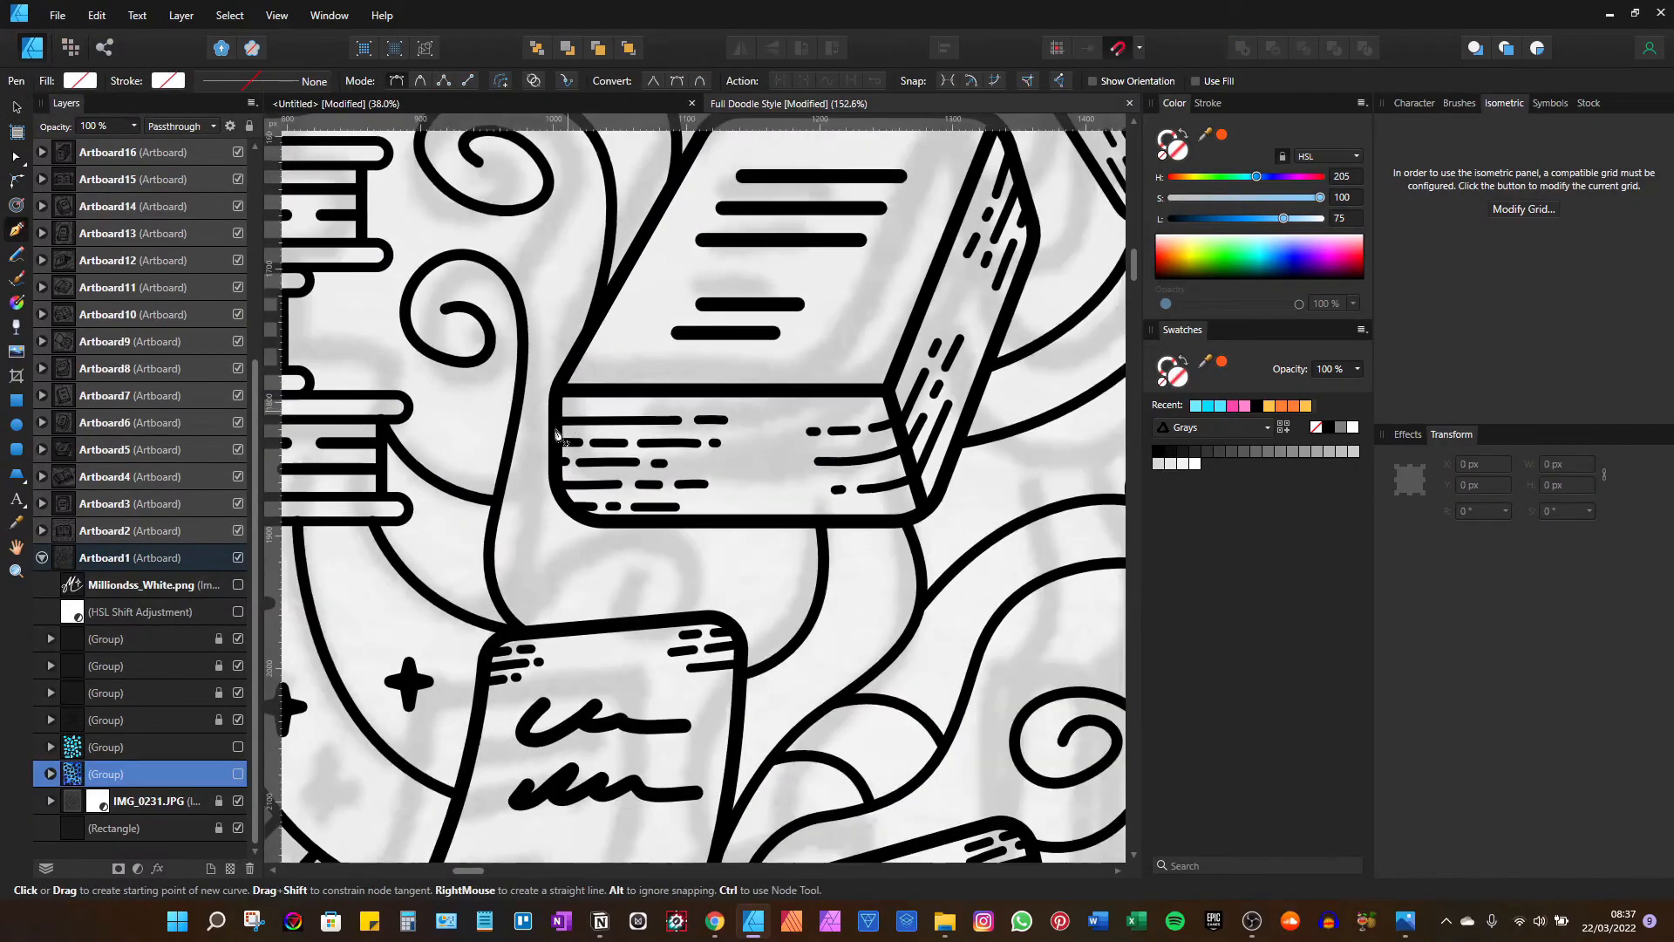
{"action": "scroll", "coordinate": [487, 508], "scroll_direction": "up", "scroll_amount": 5}
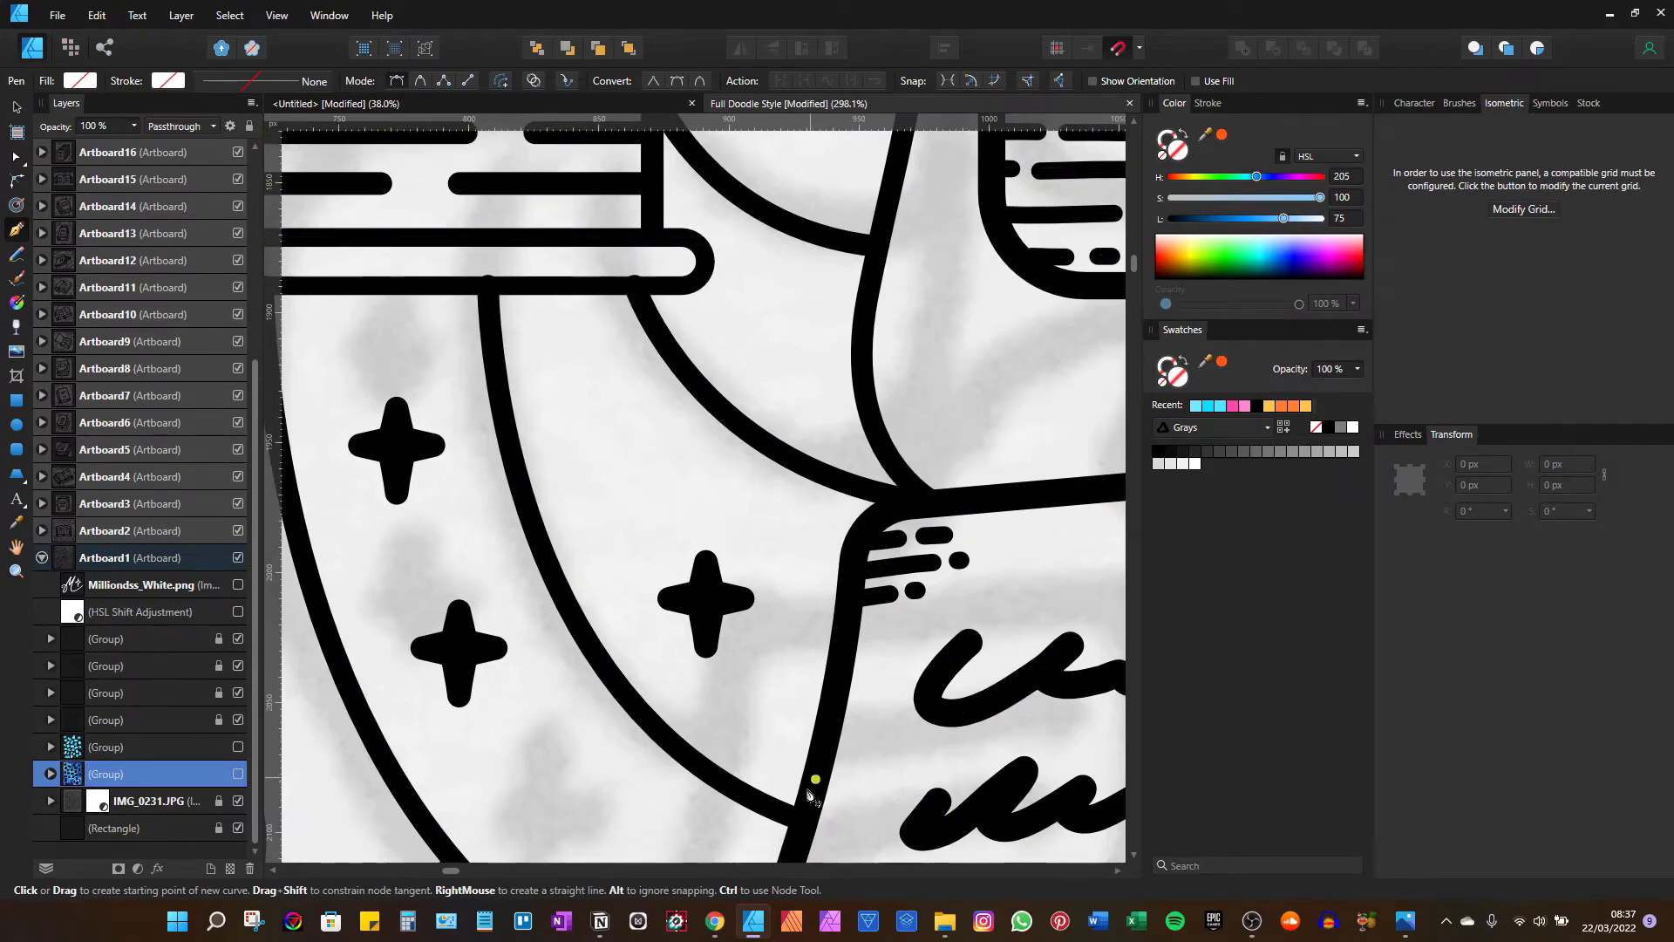
{"action": "left_click", "coordinate": [488, 285]}
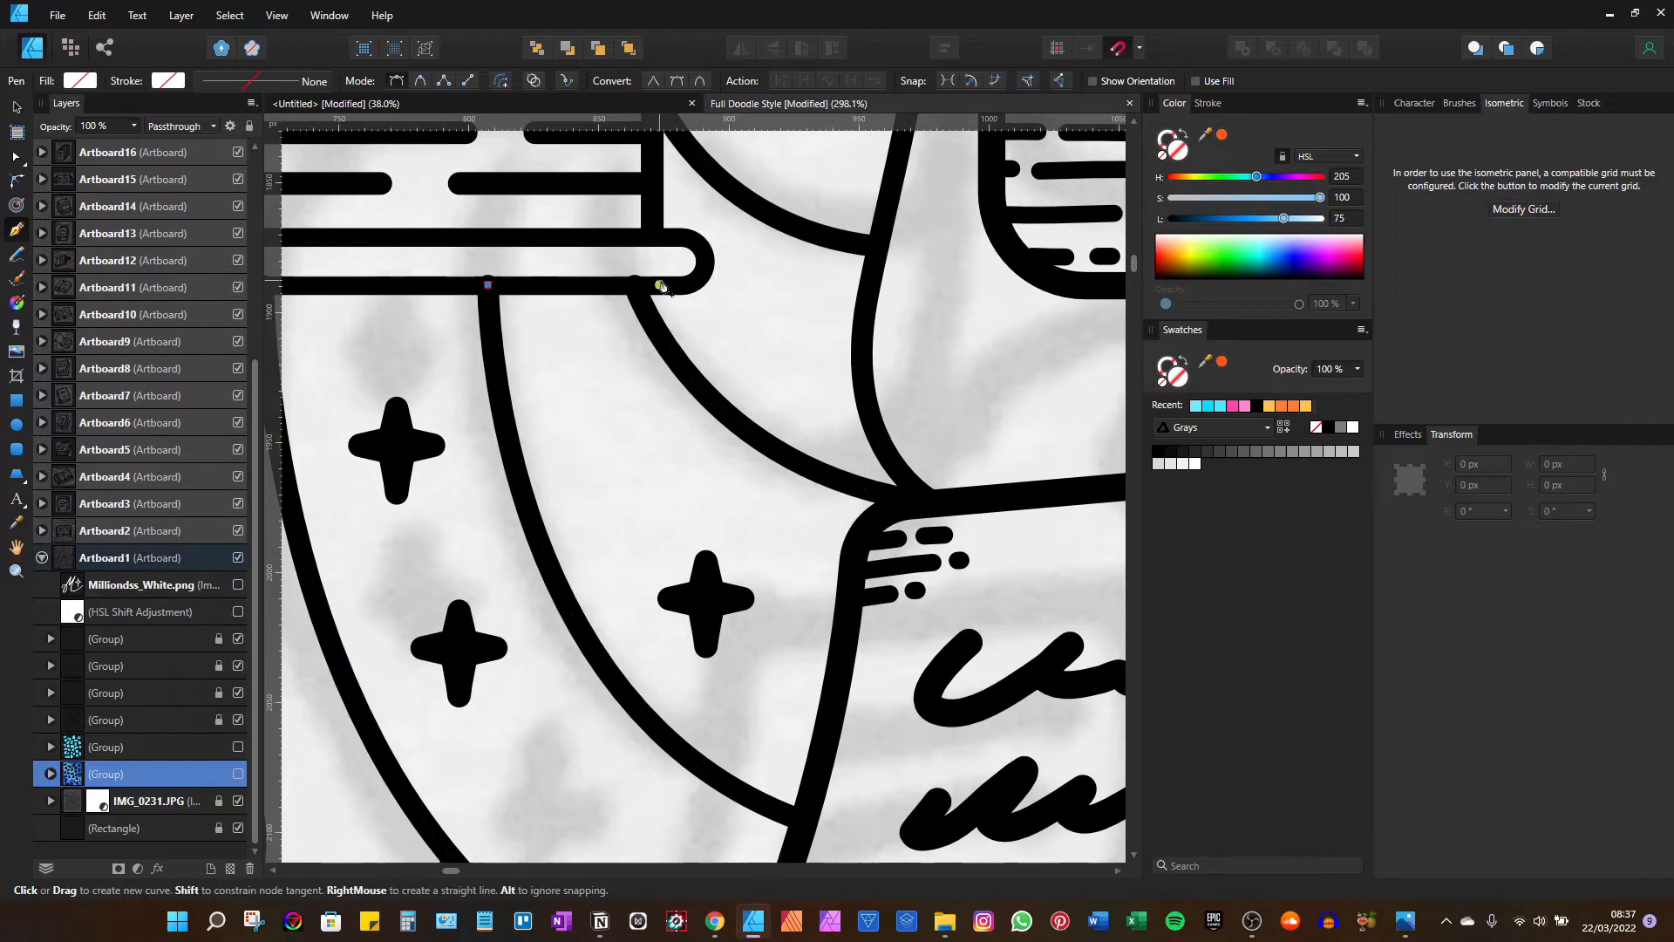
{"action": "left_click", "coordinate": [565, 81]}
{"action": "left_click", "coordinate": [629, 286]}
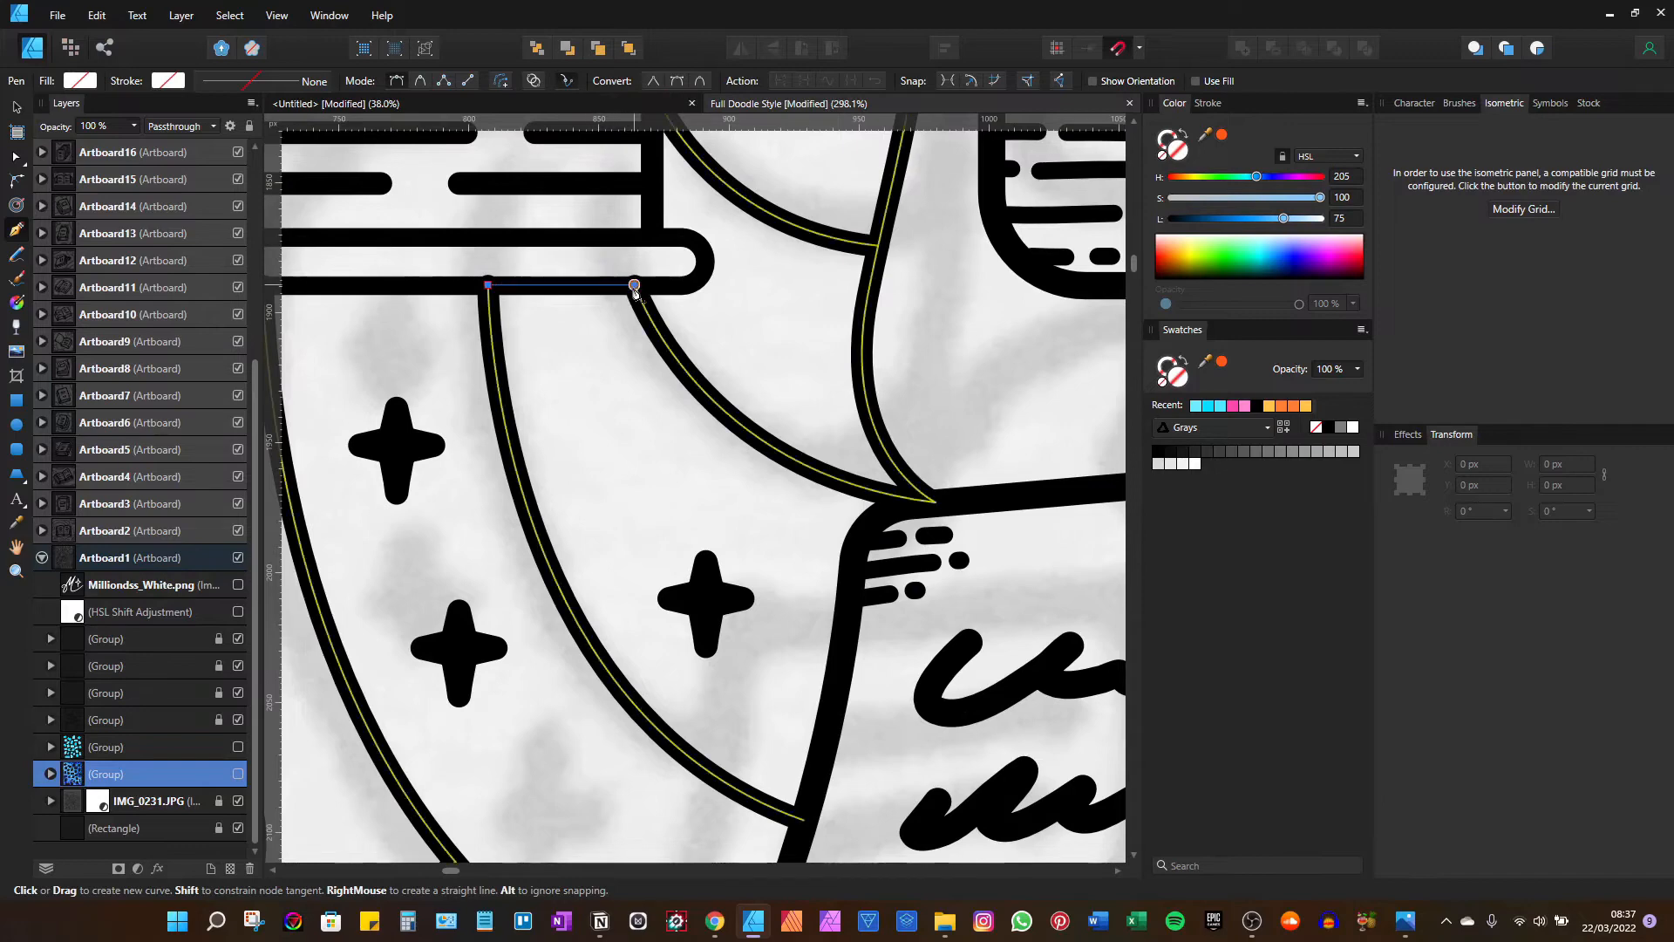
{"action": "left_click_drag", "start_coordinate": [912, 503], "coordinate": [1111, 528]}
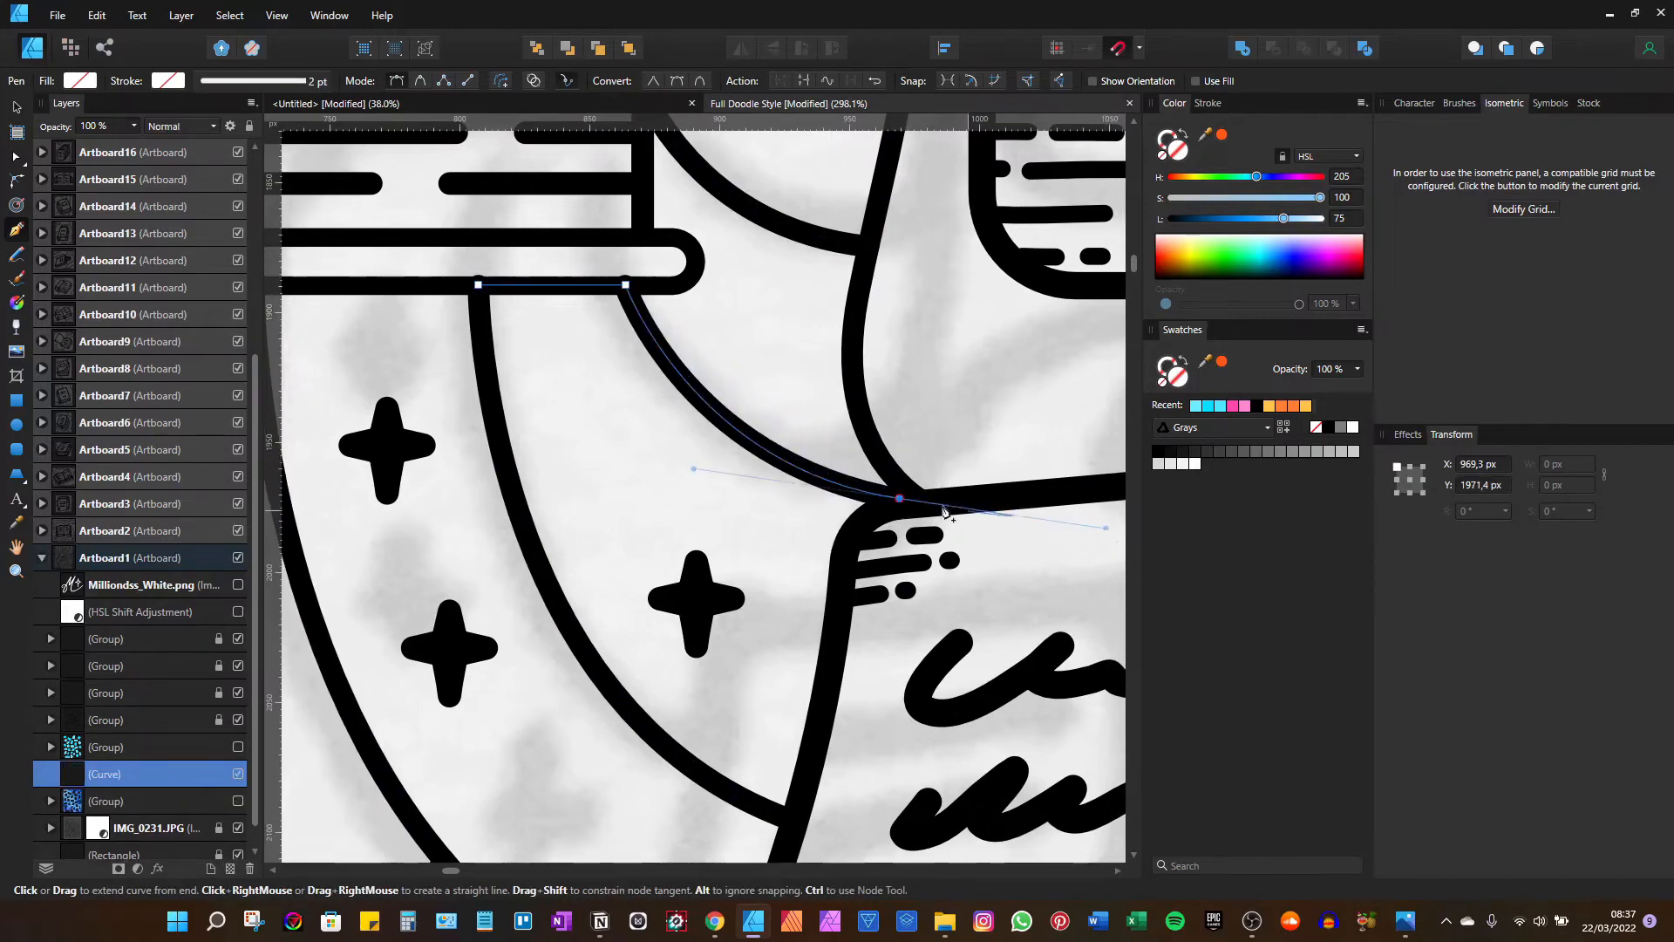
Close the pen shape by tracing down the scribbled page's left edge and back up the outer swirl line to the starting node
{"action": "left_click", "coordinate": [898, 498]}
{"action": "left_click_drag", "start_coordinate": [845, 558], "coordinate": [841, 596]}
{"action": "left_click", "coordinate": [749, 751]}
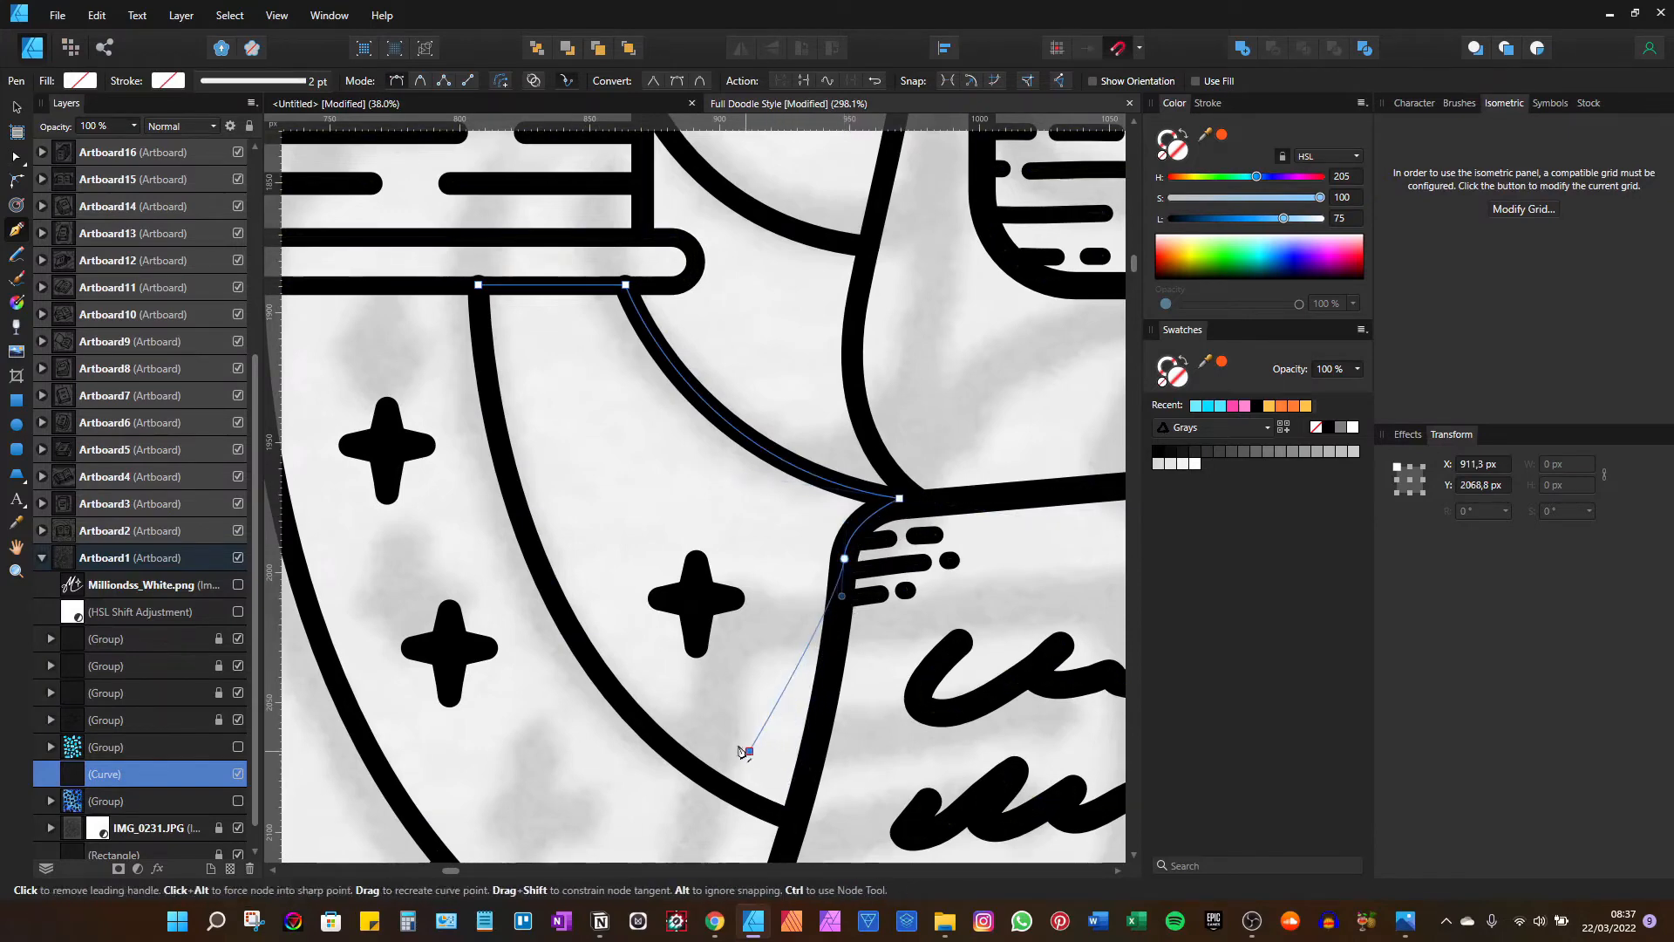
{"action": "key", "text": "ctrl+z"}
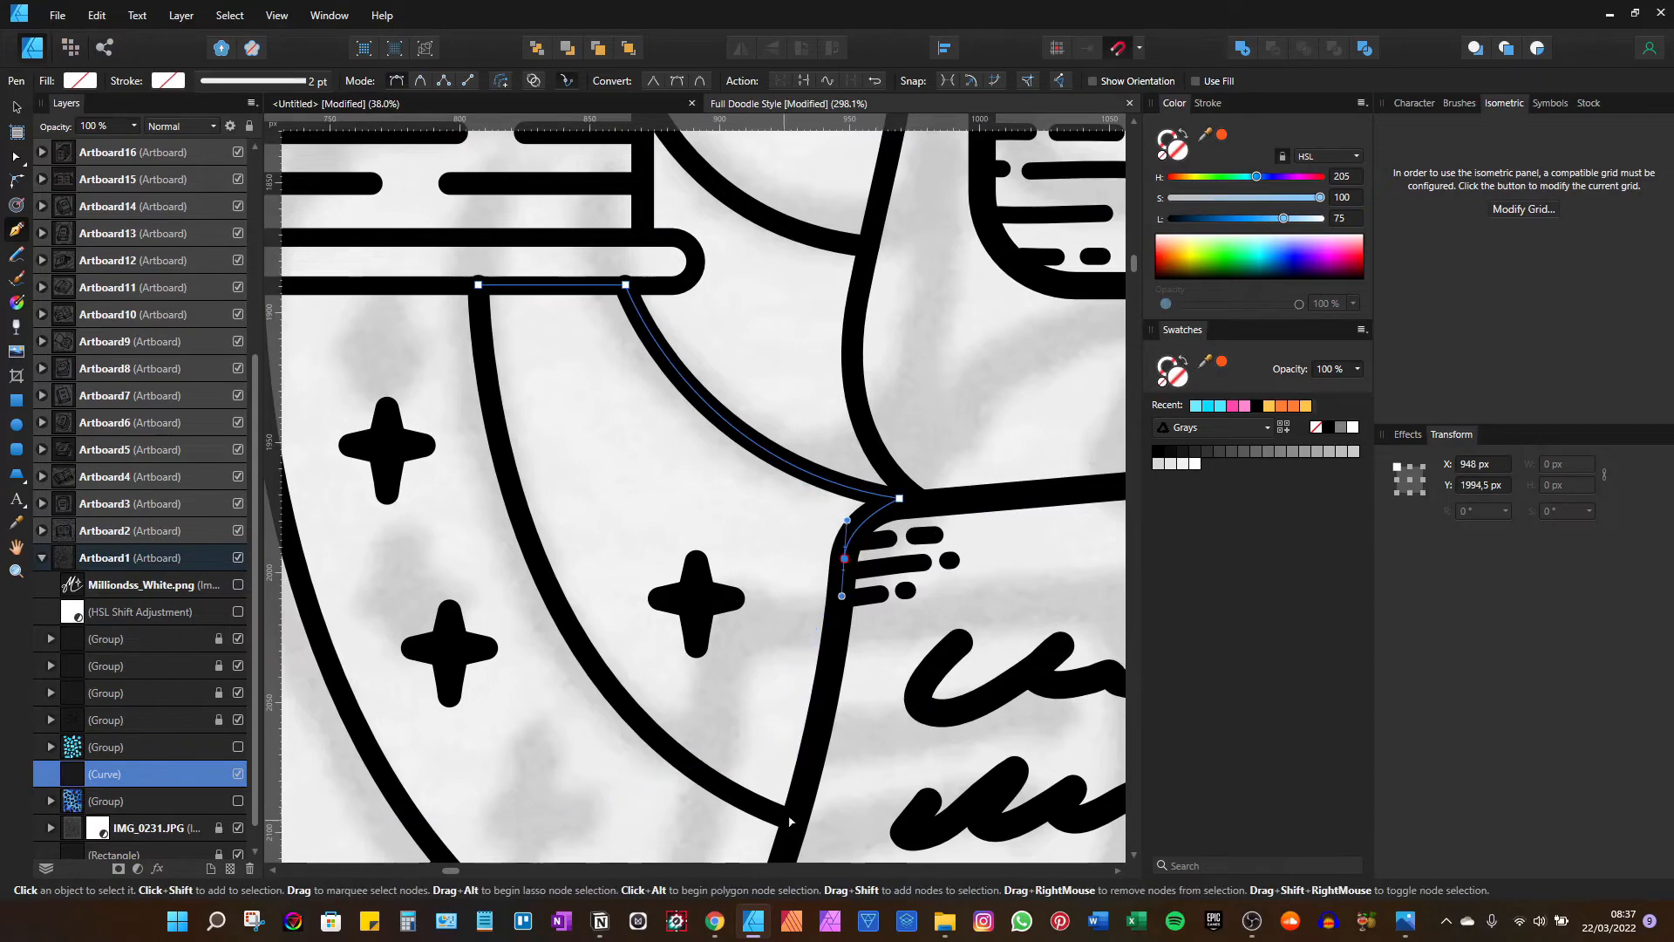
{"action": "left_click", "coordinate": [794, 819]}
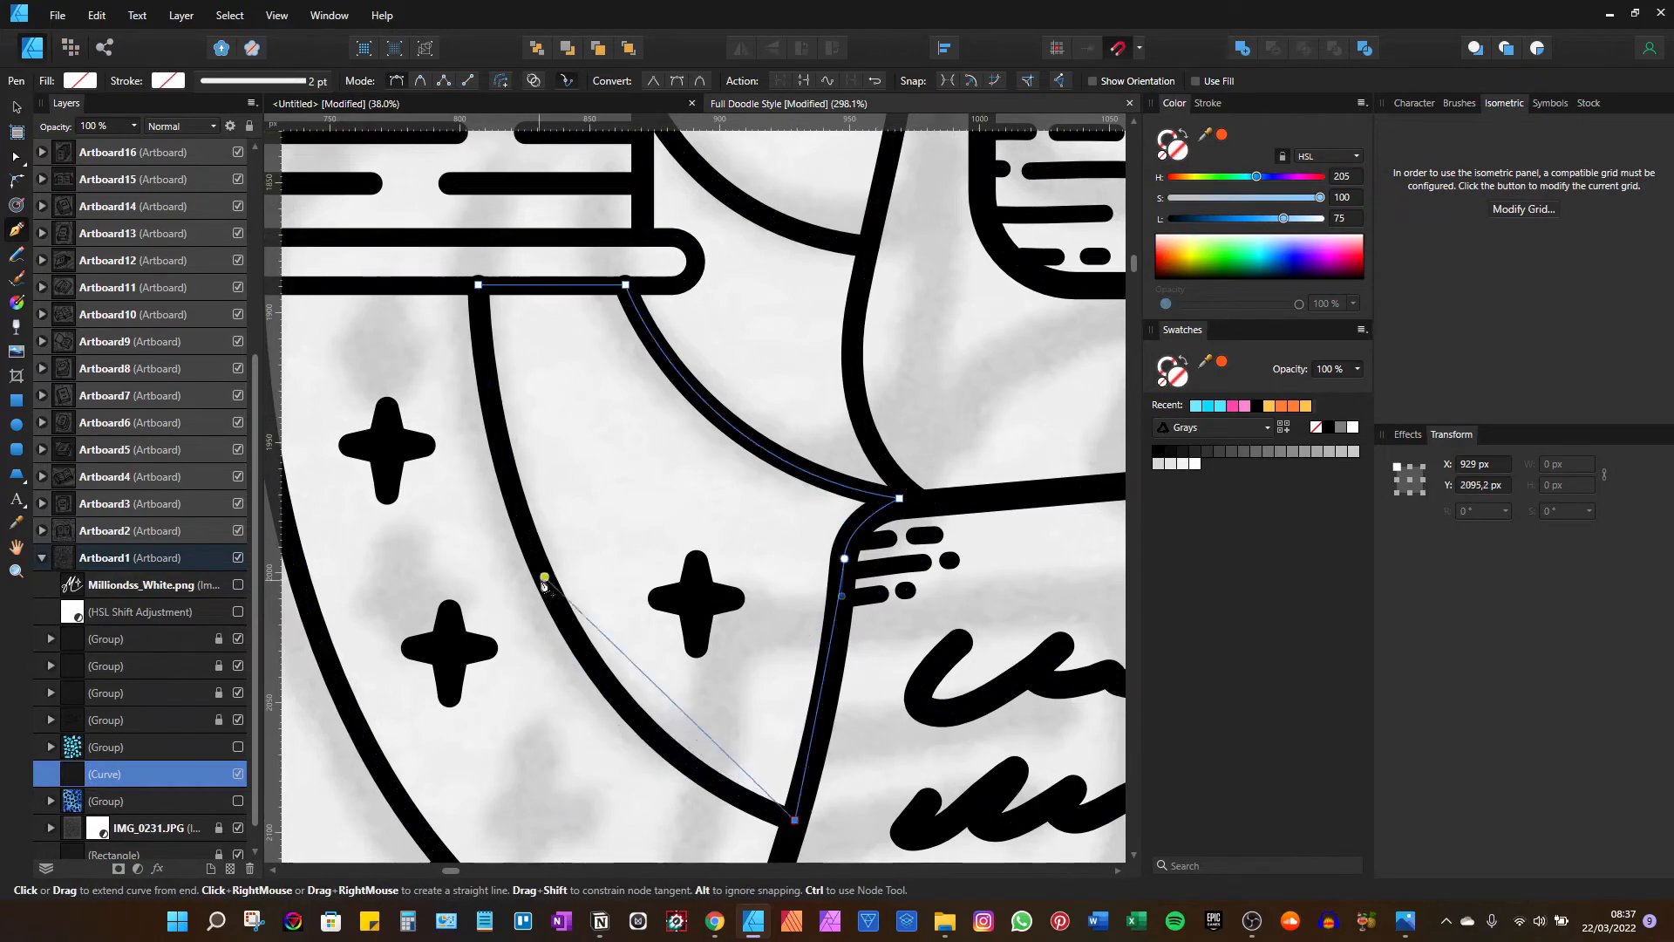
{"action": "left_click_drag", "start_coordinate": [563, 613], "coordinate": [485, 449]}
{"action": "left_click", "coordinate": [562, 614]}
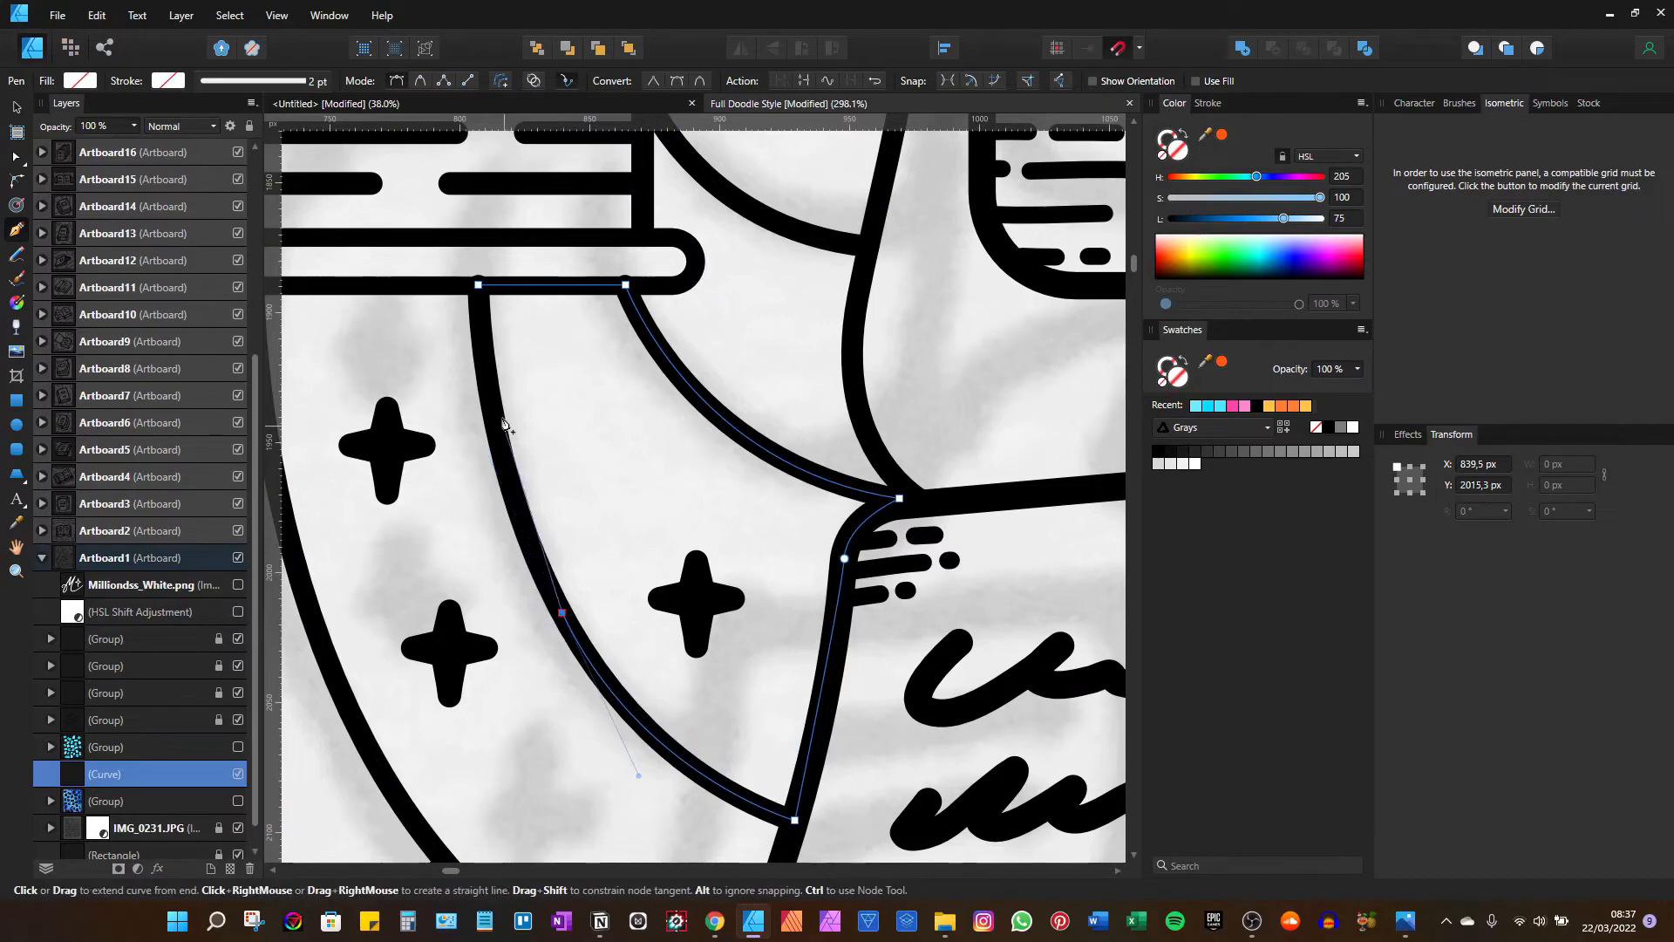
{"action": "left_click_drag", "start_coordinate": [486, 210], "coordinate": [487, 150]}
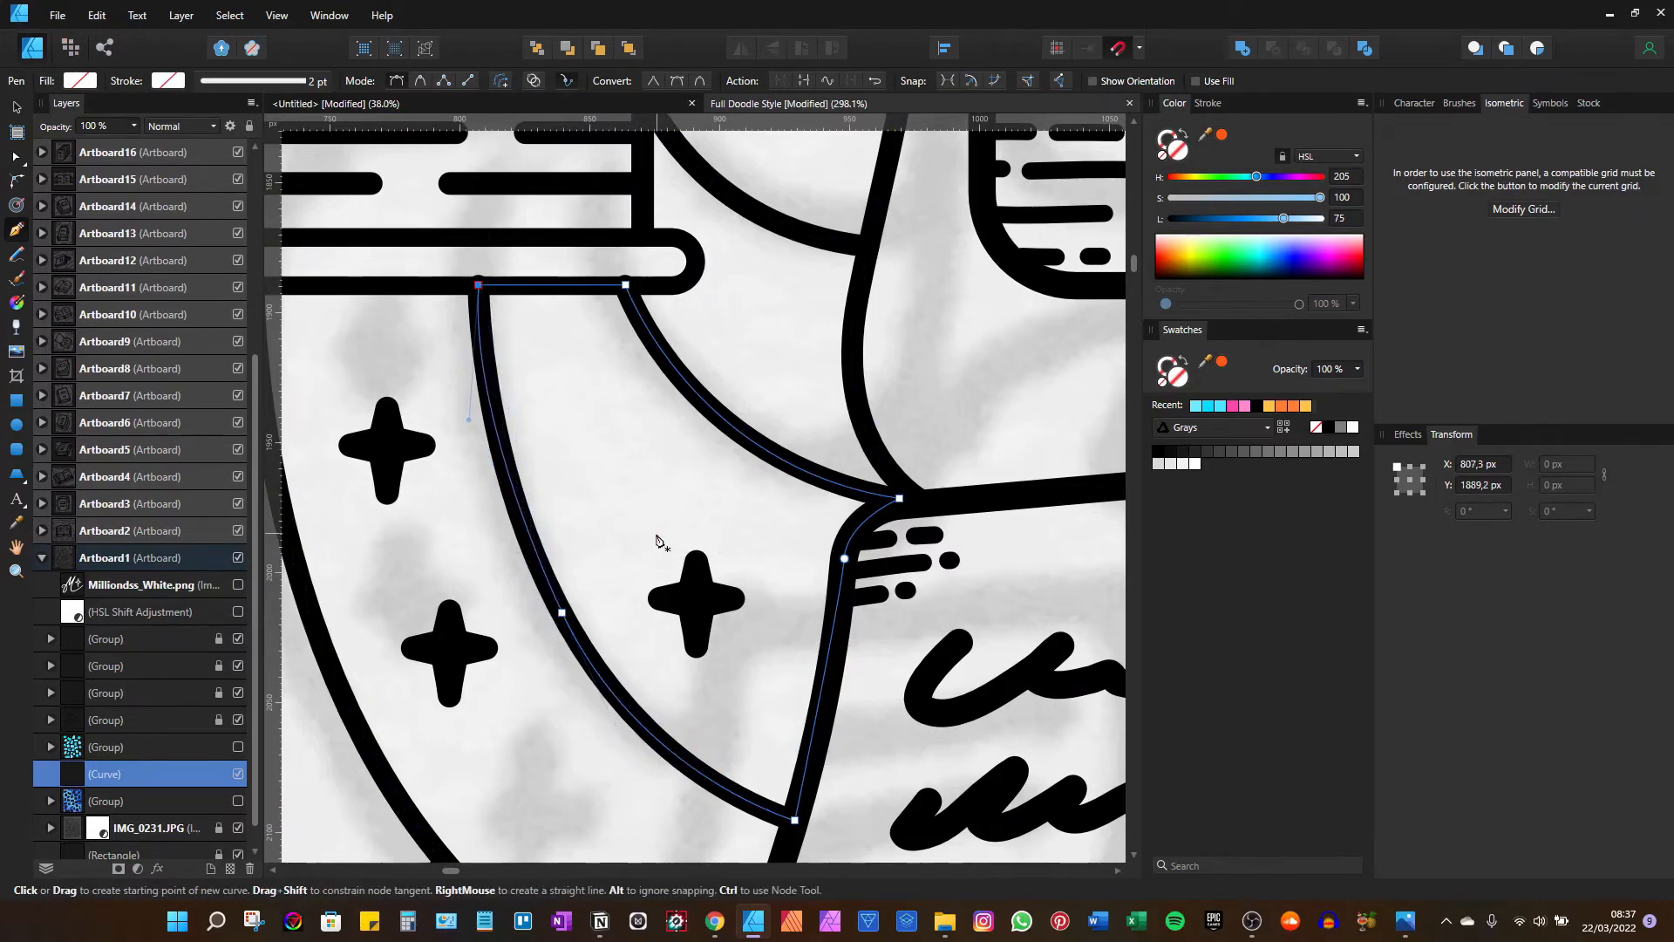
Fill the traced shape with blue at HSL 205, 100, 44, check it within the whole artwork, and delete the shape
{"action": "left_click", "coordinate": [1173, 150]}
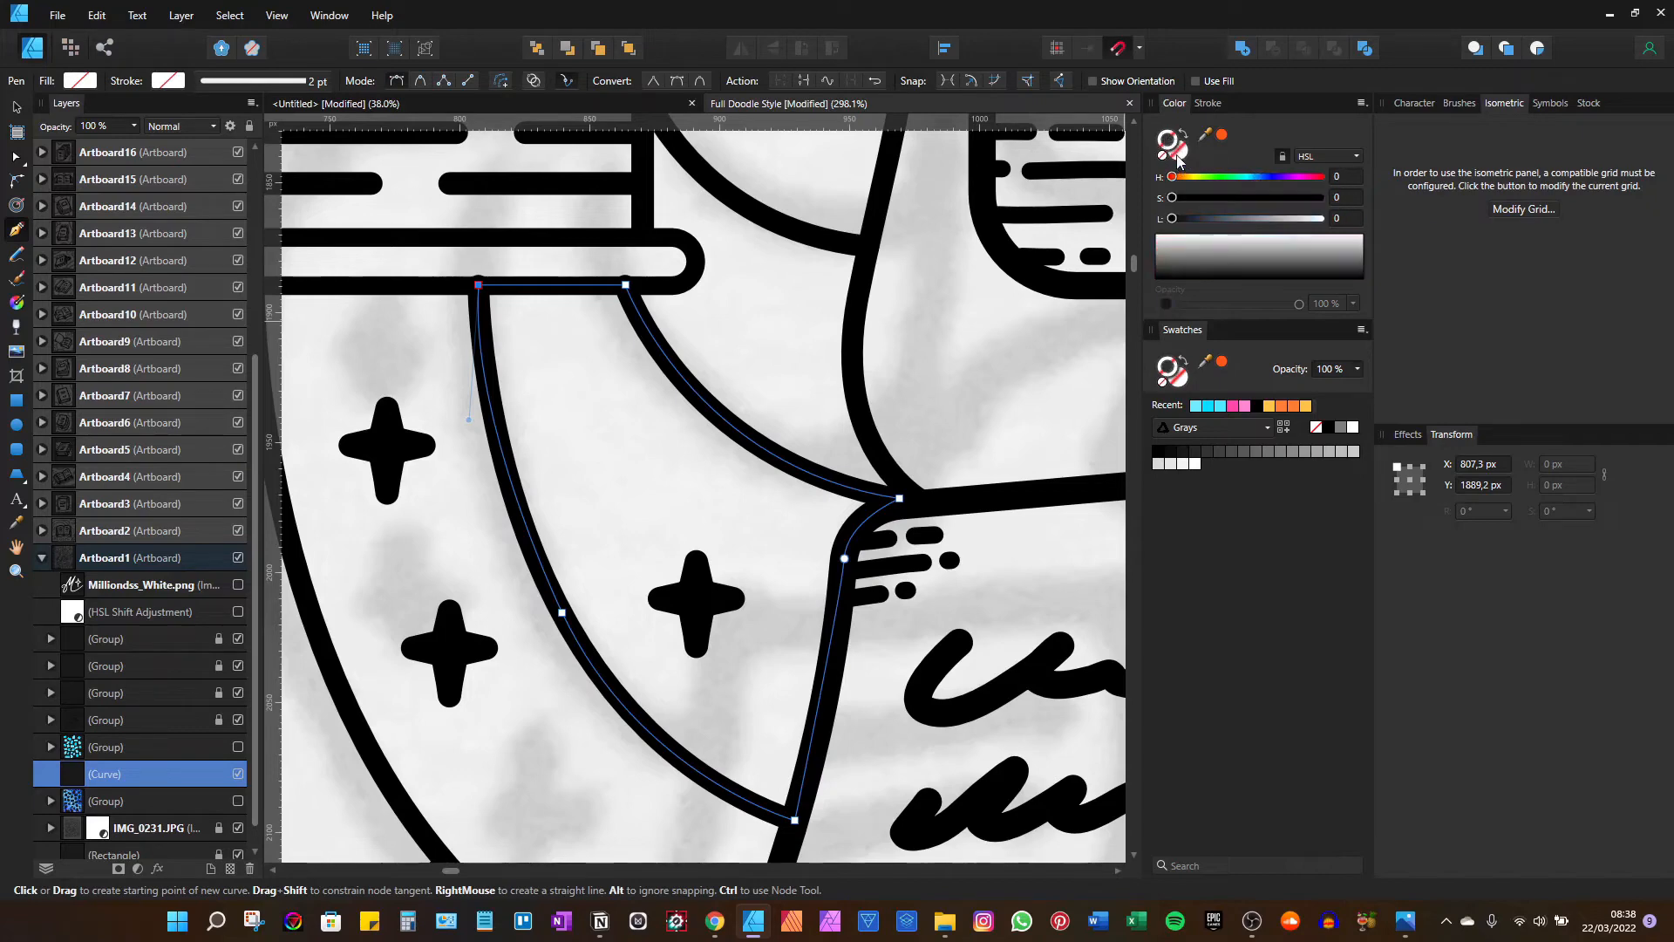
{"action": "left_click", "coordinate": [1177, 158]}
{"action": "left_click_drag", "start_coordinate": [1282, 218], "coordinate": [1237, 220]}
{"action": "scroll", "coordinate": [863, 497], "scroll_direction": "down", "scroll_amount": 5}
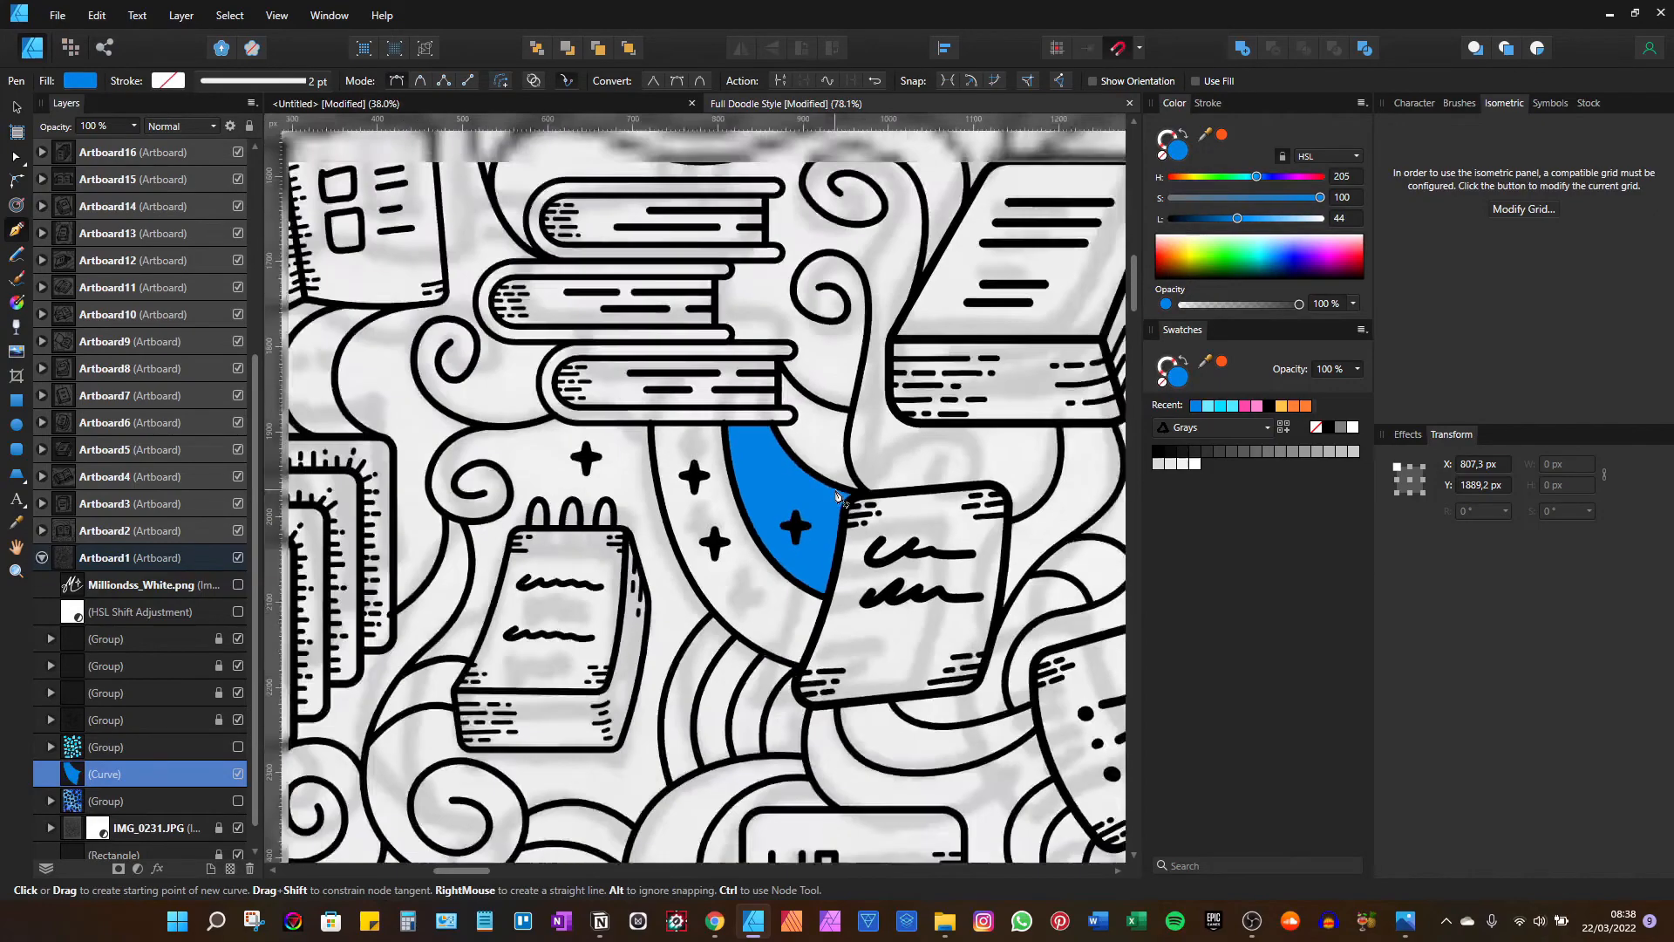
{"action": "scroll", "coordinate": [837, 497], "scroll_direction": "down", "scroll_amount": 5}
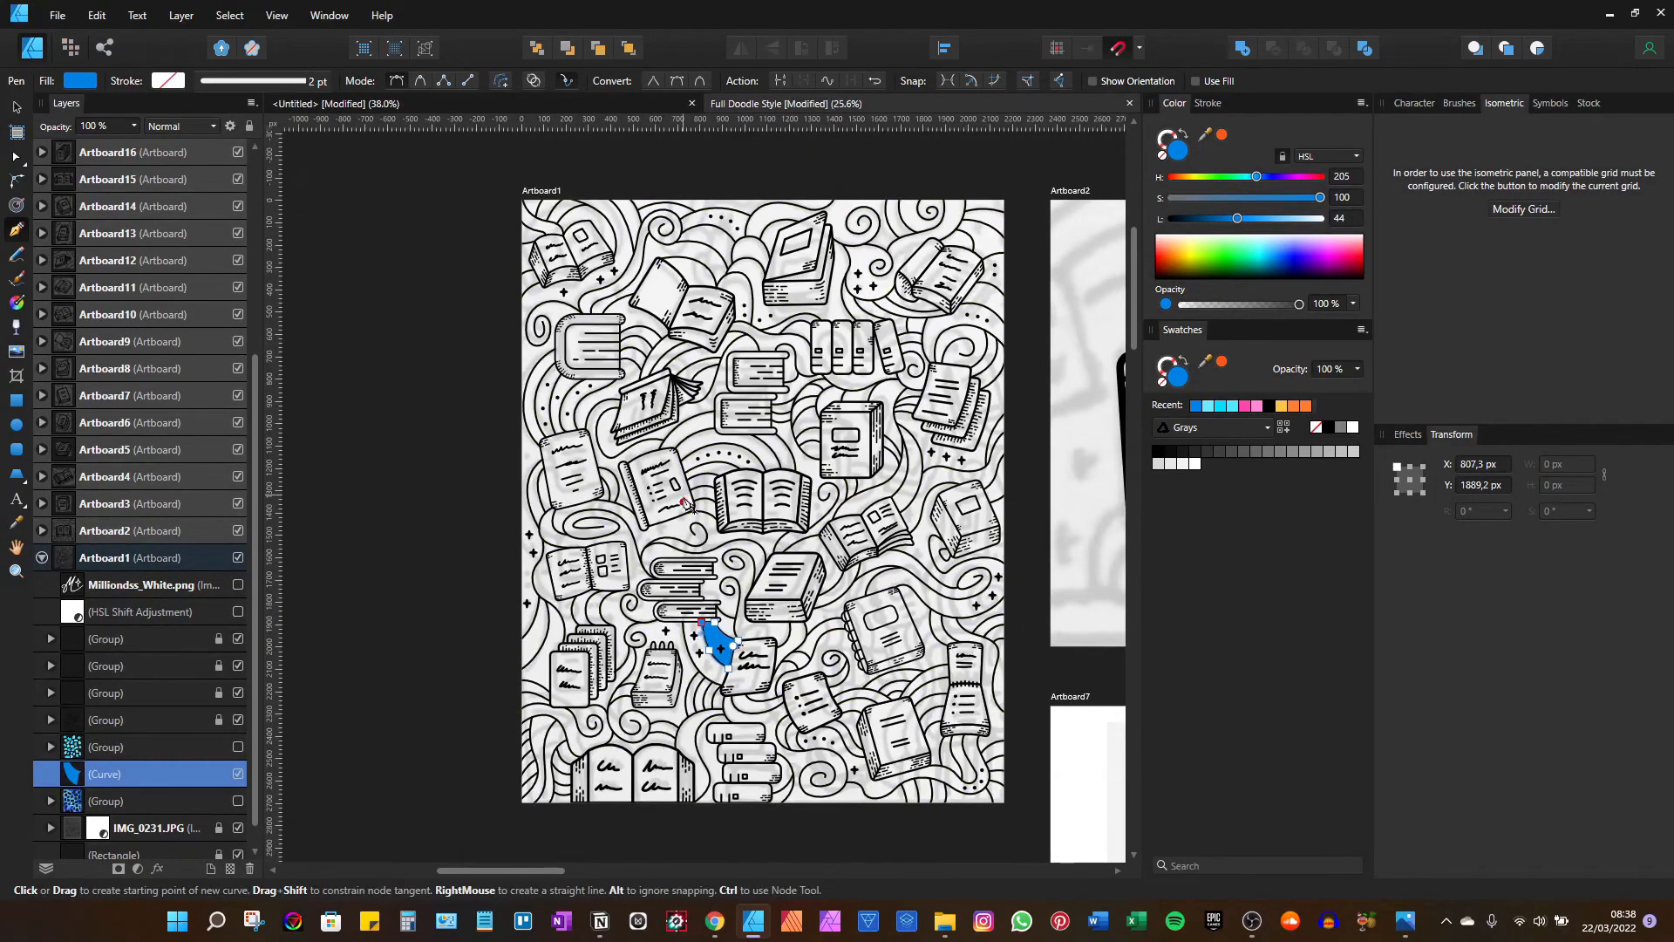
{"action": "key", "text": "v"}
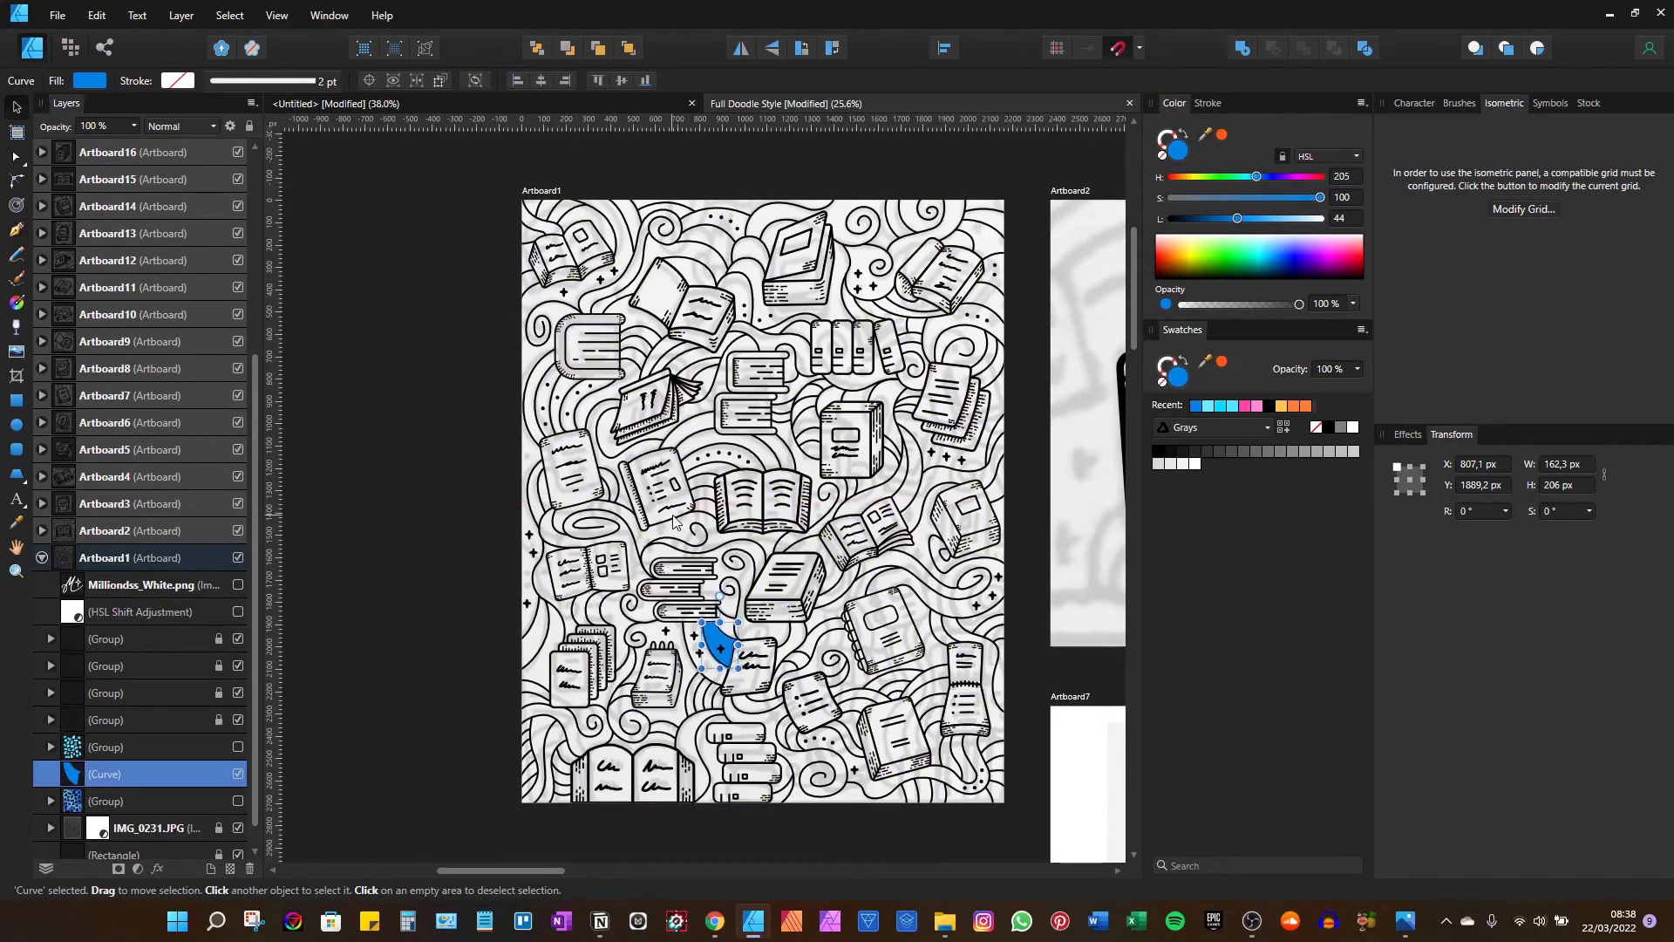
{"action": "key", "text": "Delete"}
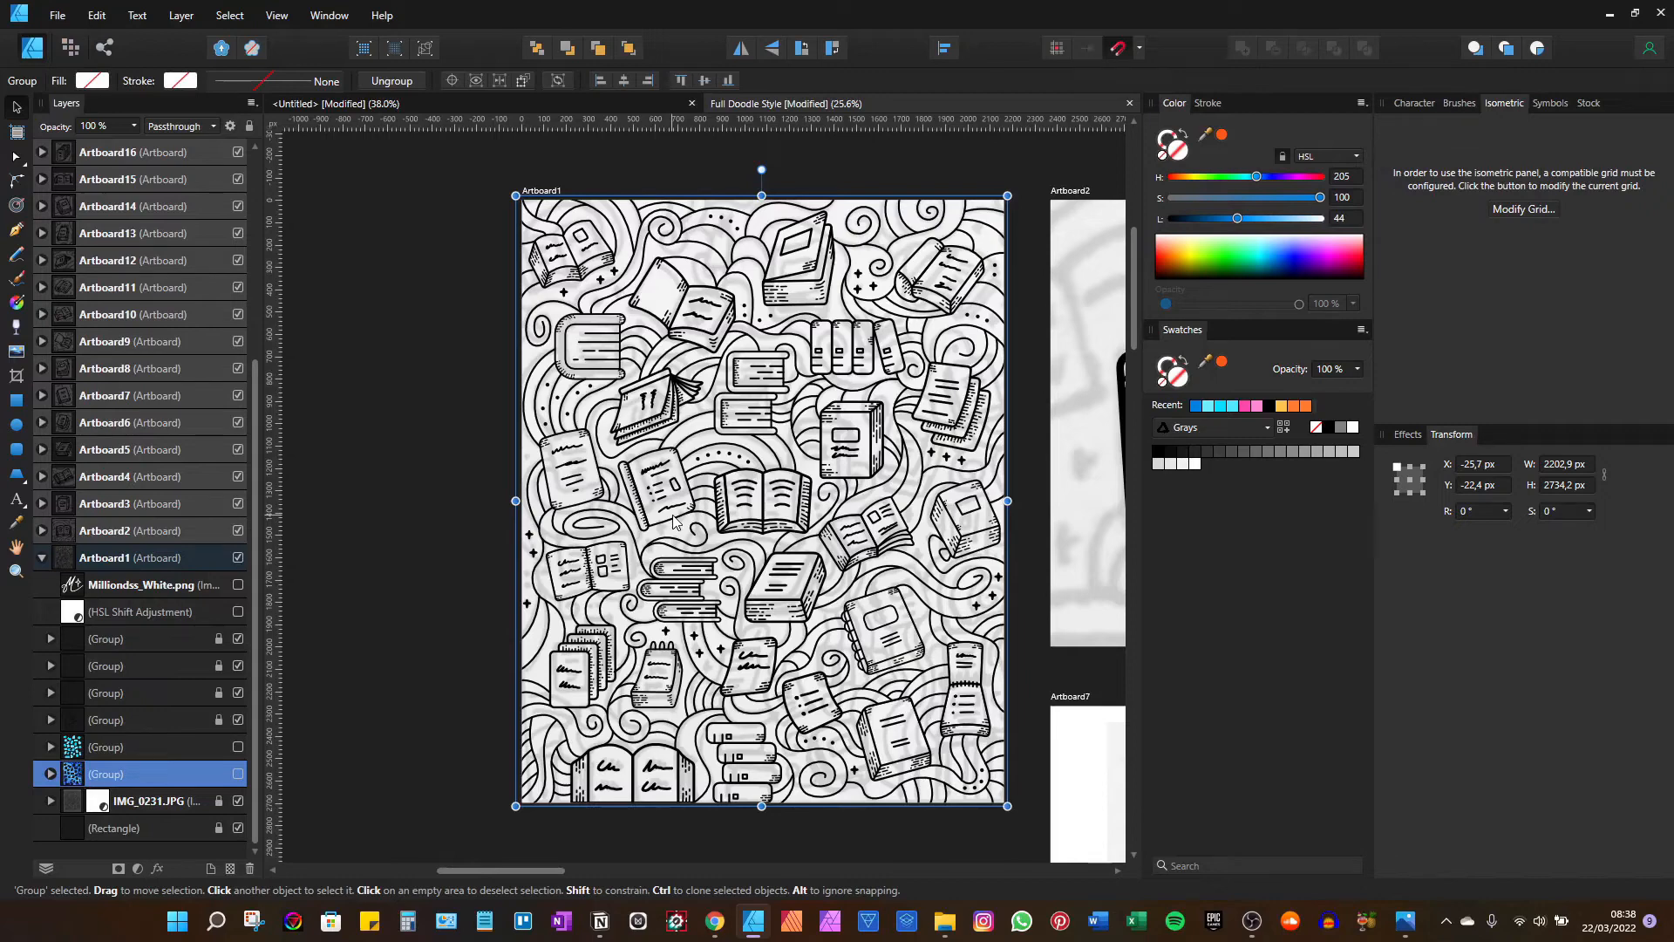
Show the blue colour-fill group beneath the linework on Artboard1 and examine the coloured illustration up close
{"action": "key", "text": "ctrl+z"}
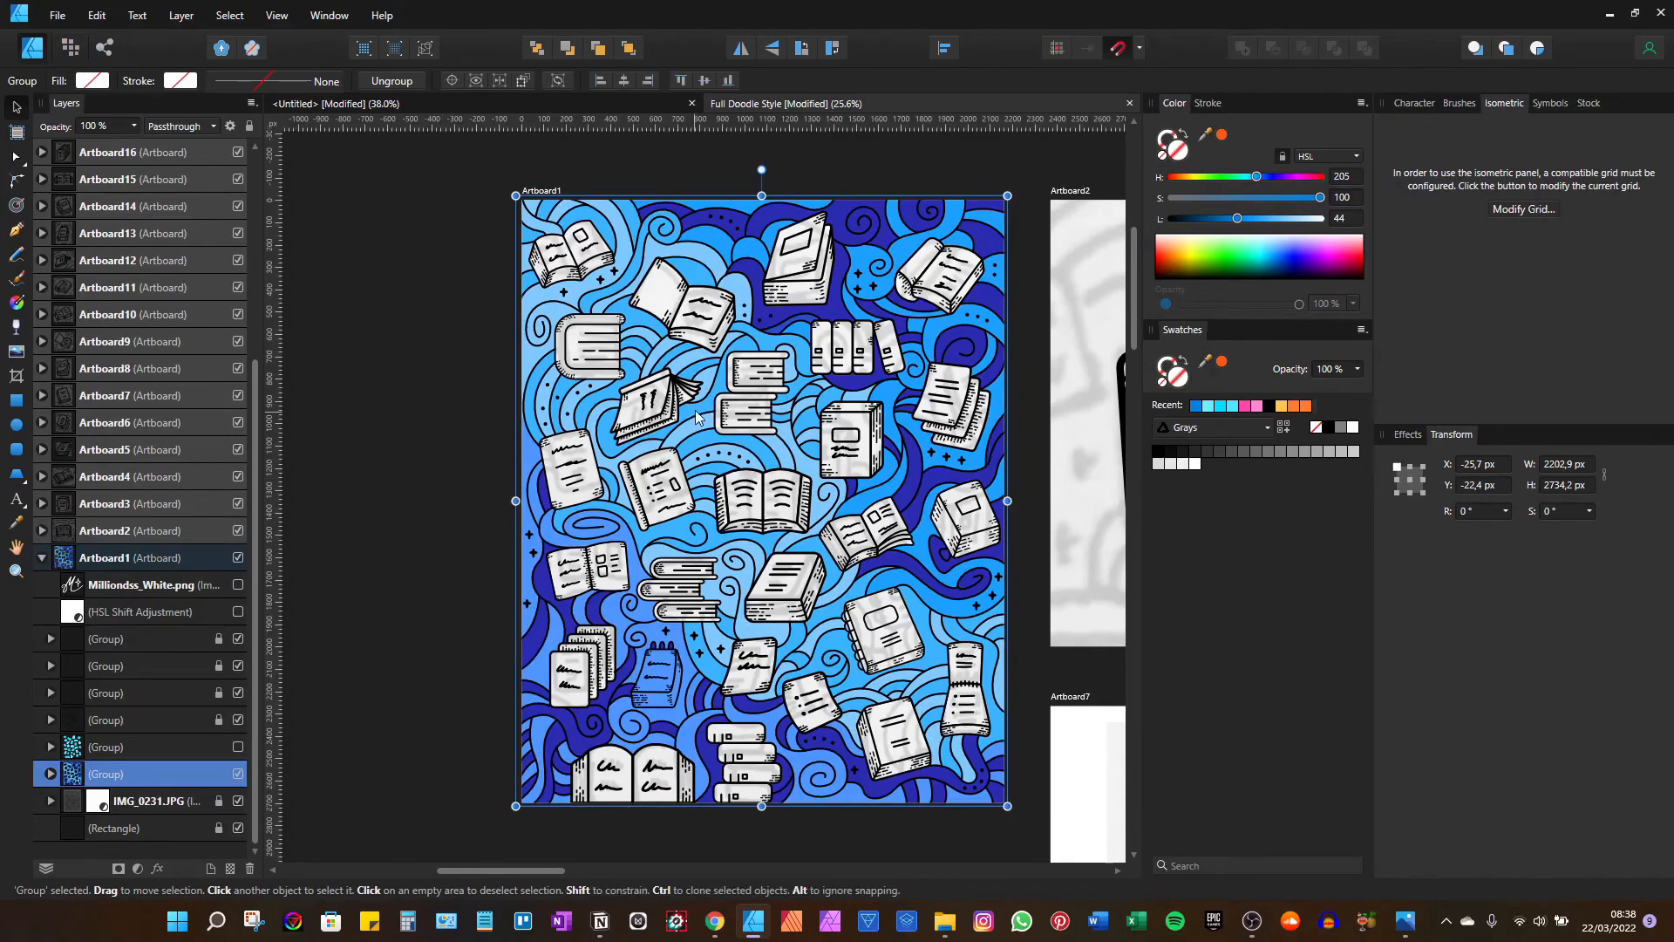
{"action": "scroll", "coordinate": [697, 408], "scroll_direction": "up", "scroll_amount": 3}
{"action": "scroll", "coordinate": [700, 408], "scroll_direction": "up", "scroll_amount": 1}
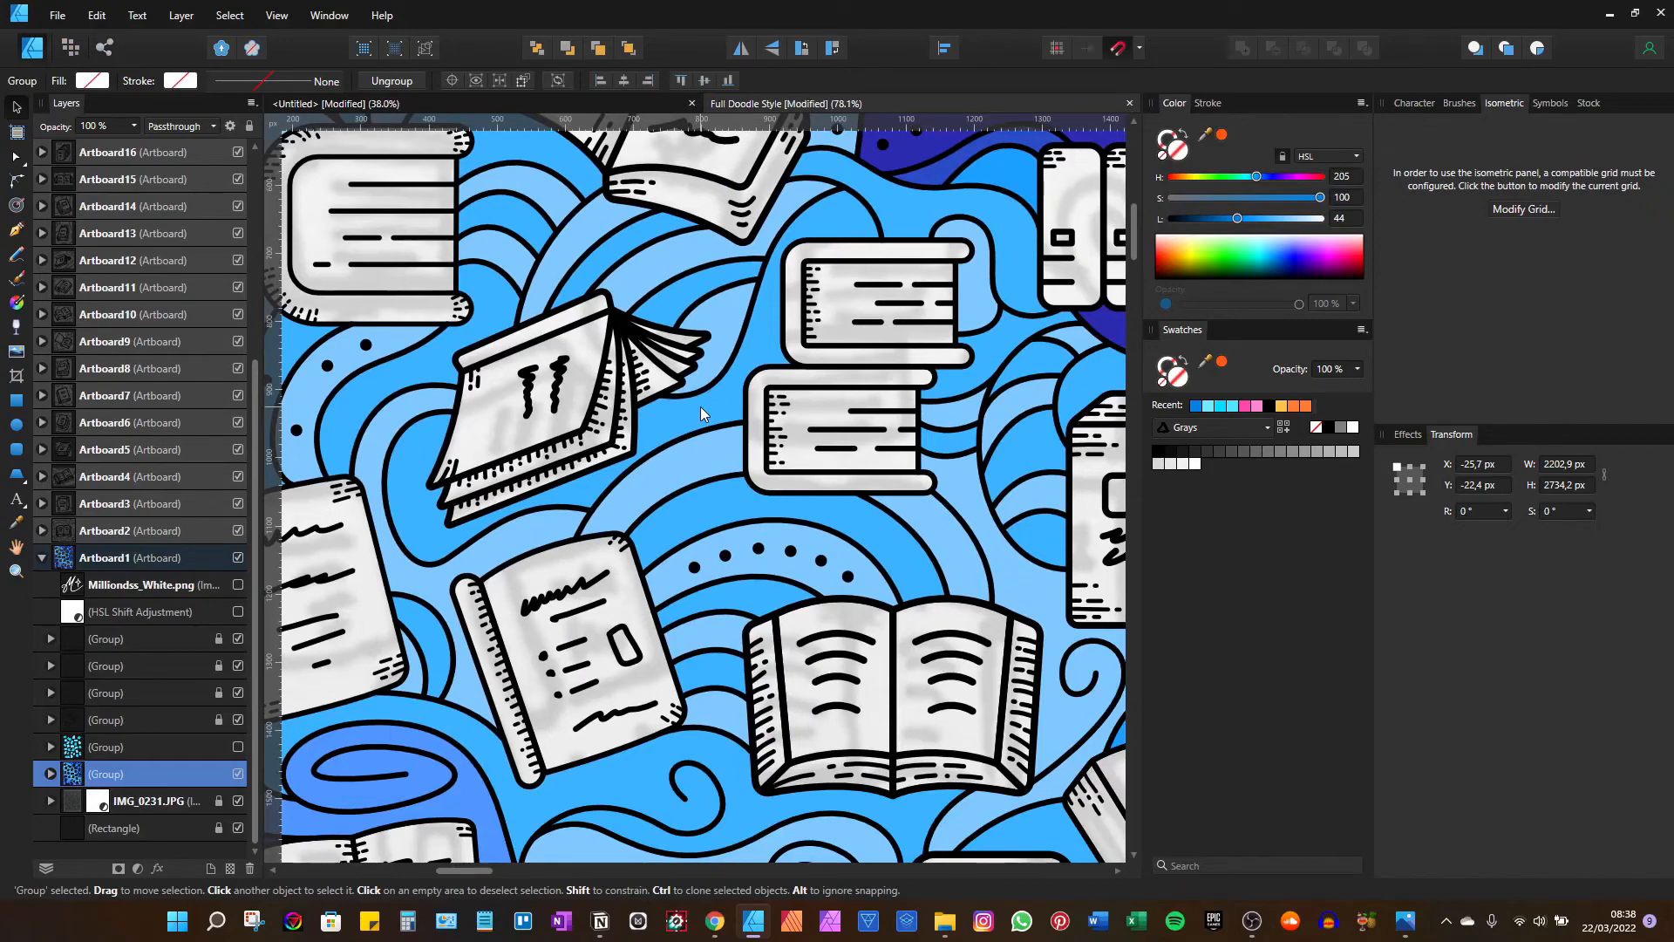
{"action": "scroll", "coordinate": [699, 406], "scroll_direction": "down", "scroll_amount": 4}
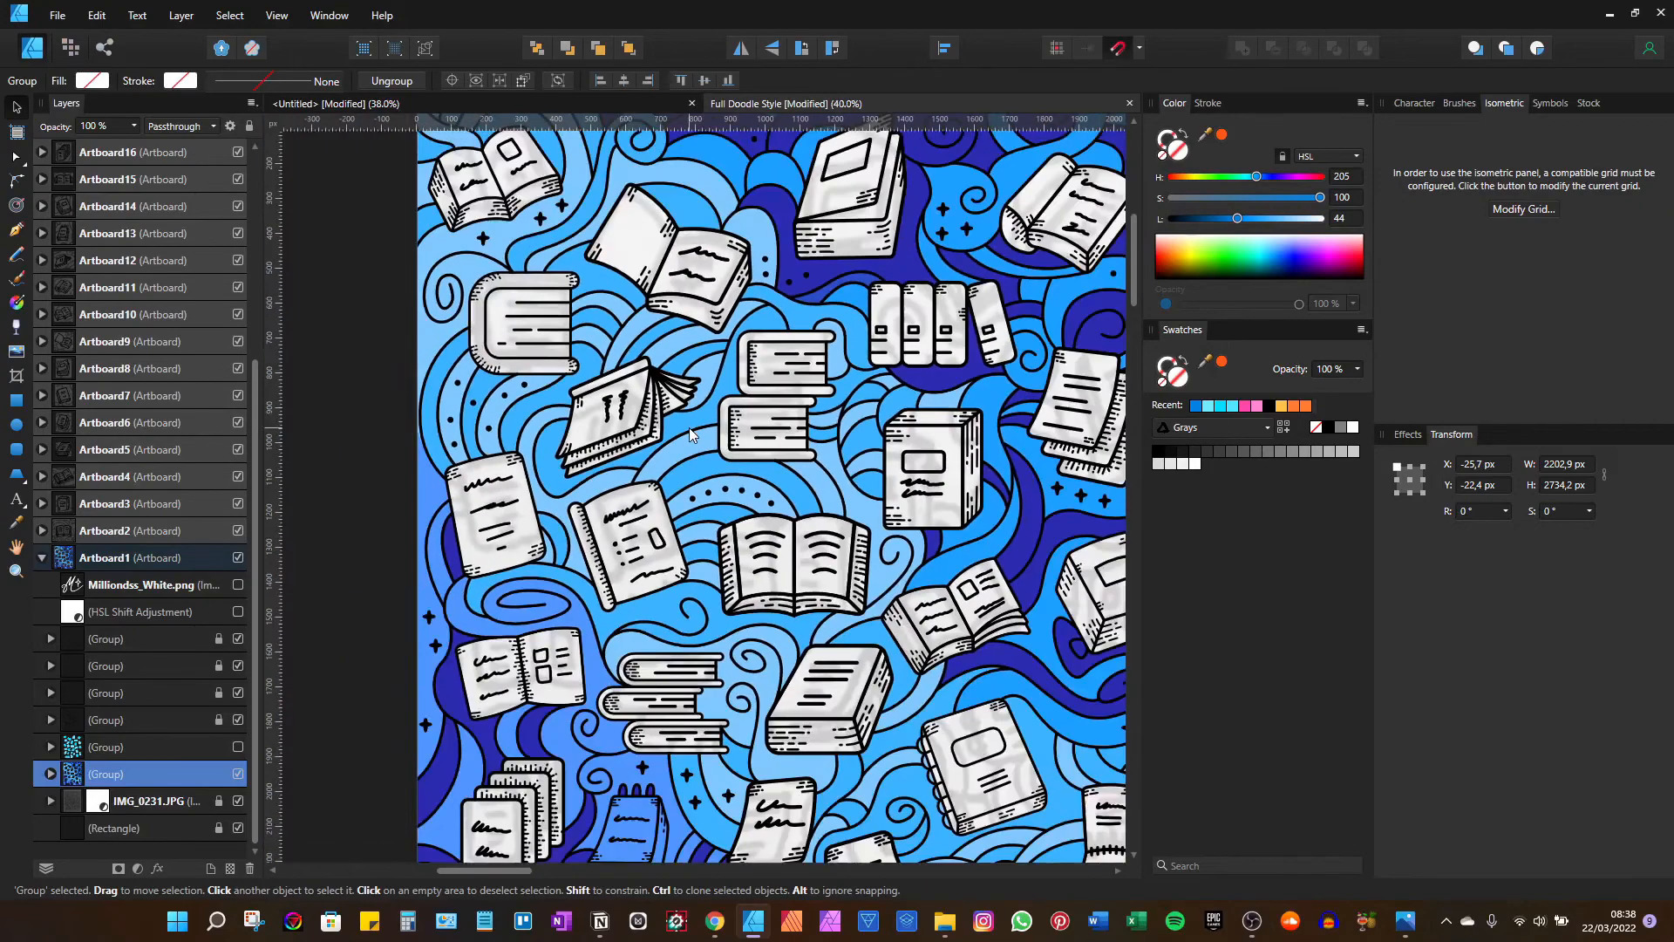
{"action": "left_click", "coordinate": [541, 427]}
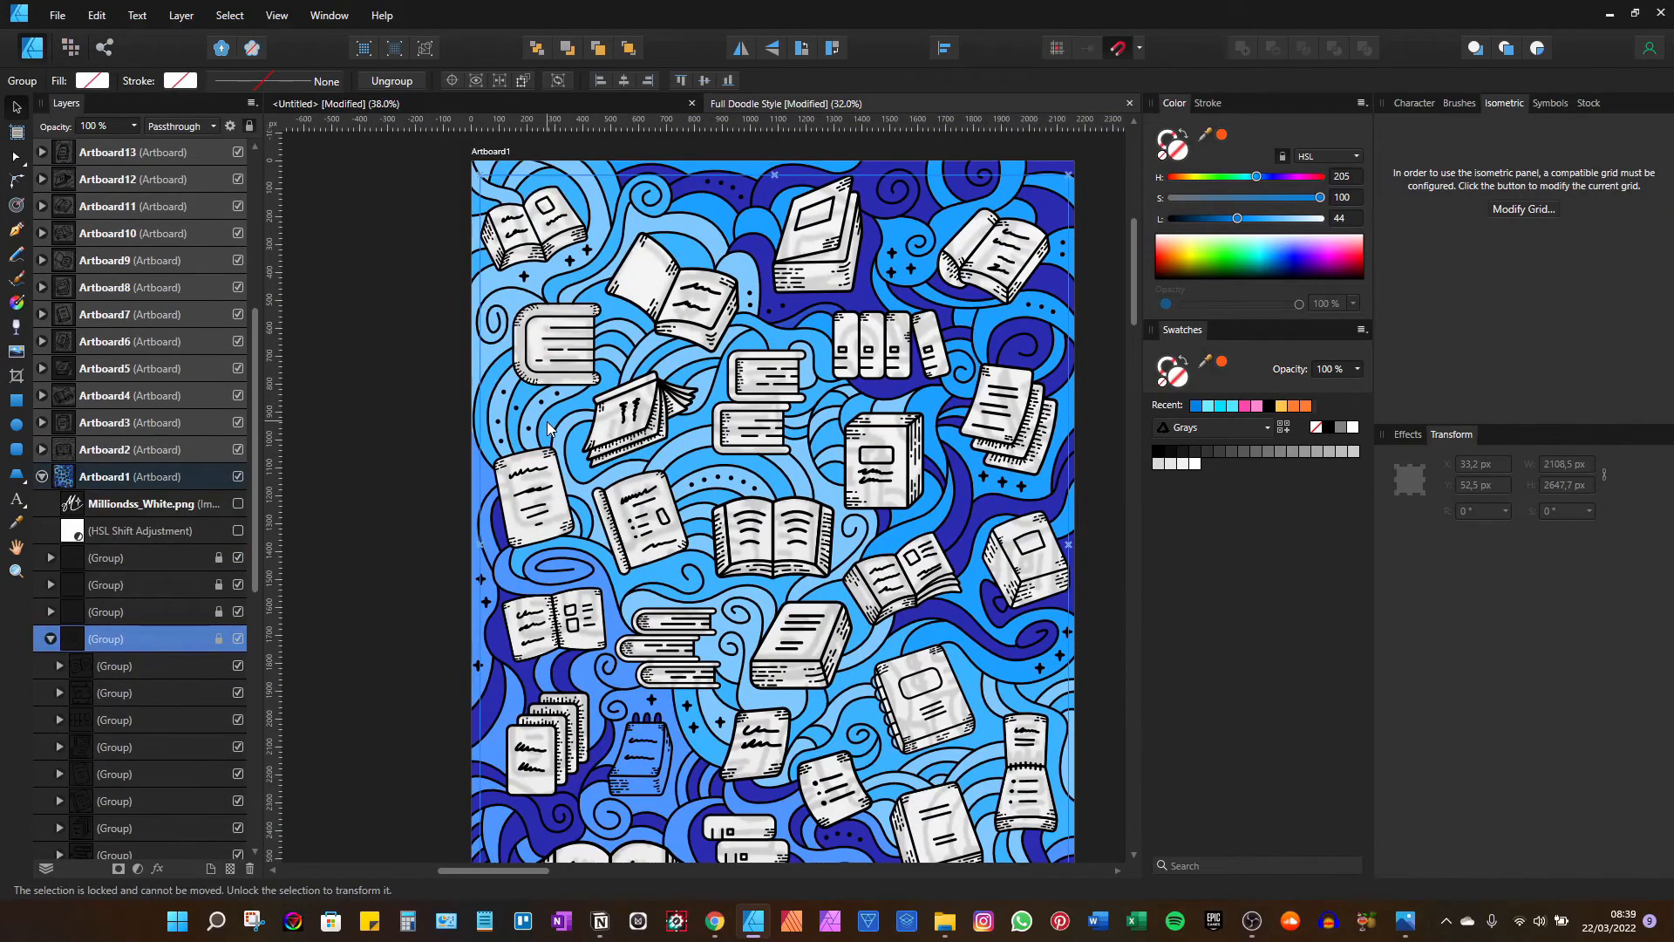
{"action": "scroll", "coordinate": [558, 340], "scroll_direction": "up", "scroll_amount": 5}
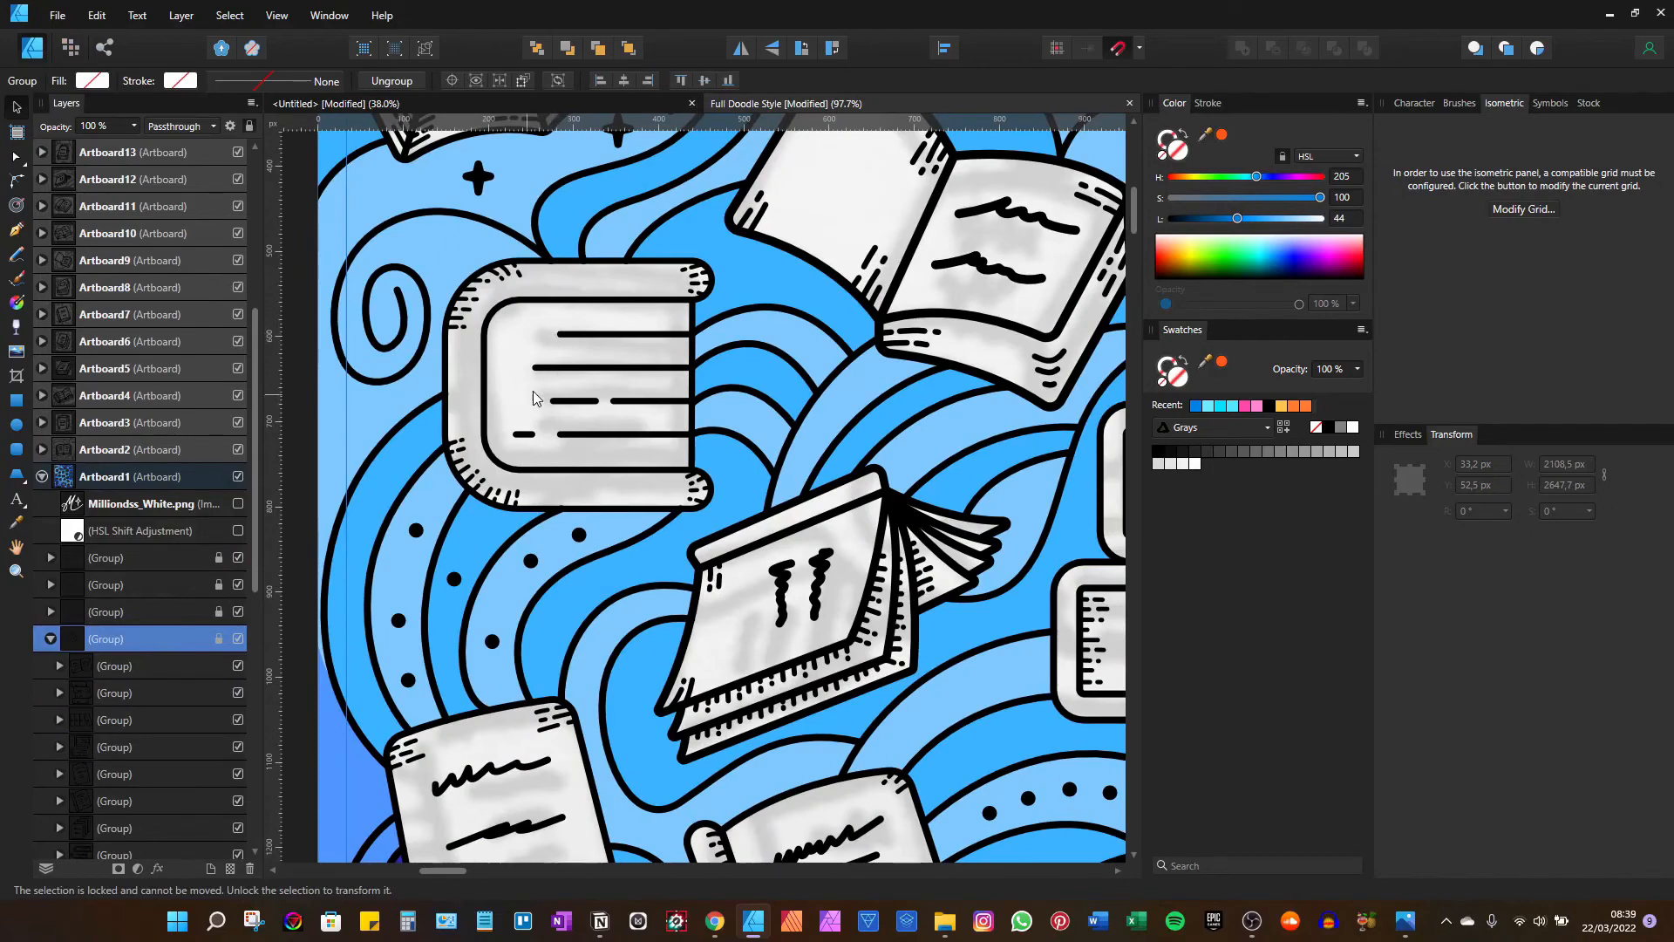
Select the linework group of the open book at Artboard1's upper-left corner and move it away from its traced sketch
{"action": "left_click_drag", "start_coordinate": [571, 327], "coordinate": [657, 696]}
{"action": "scroll", "coordinate": [144, 671], "scroll_direction": "down", "scroll_amount": 1}
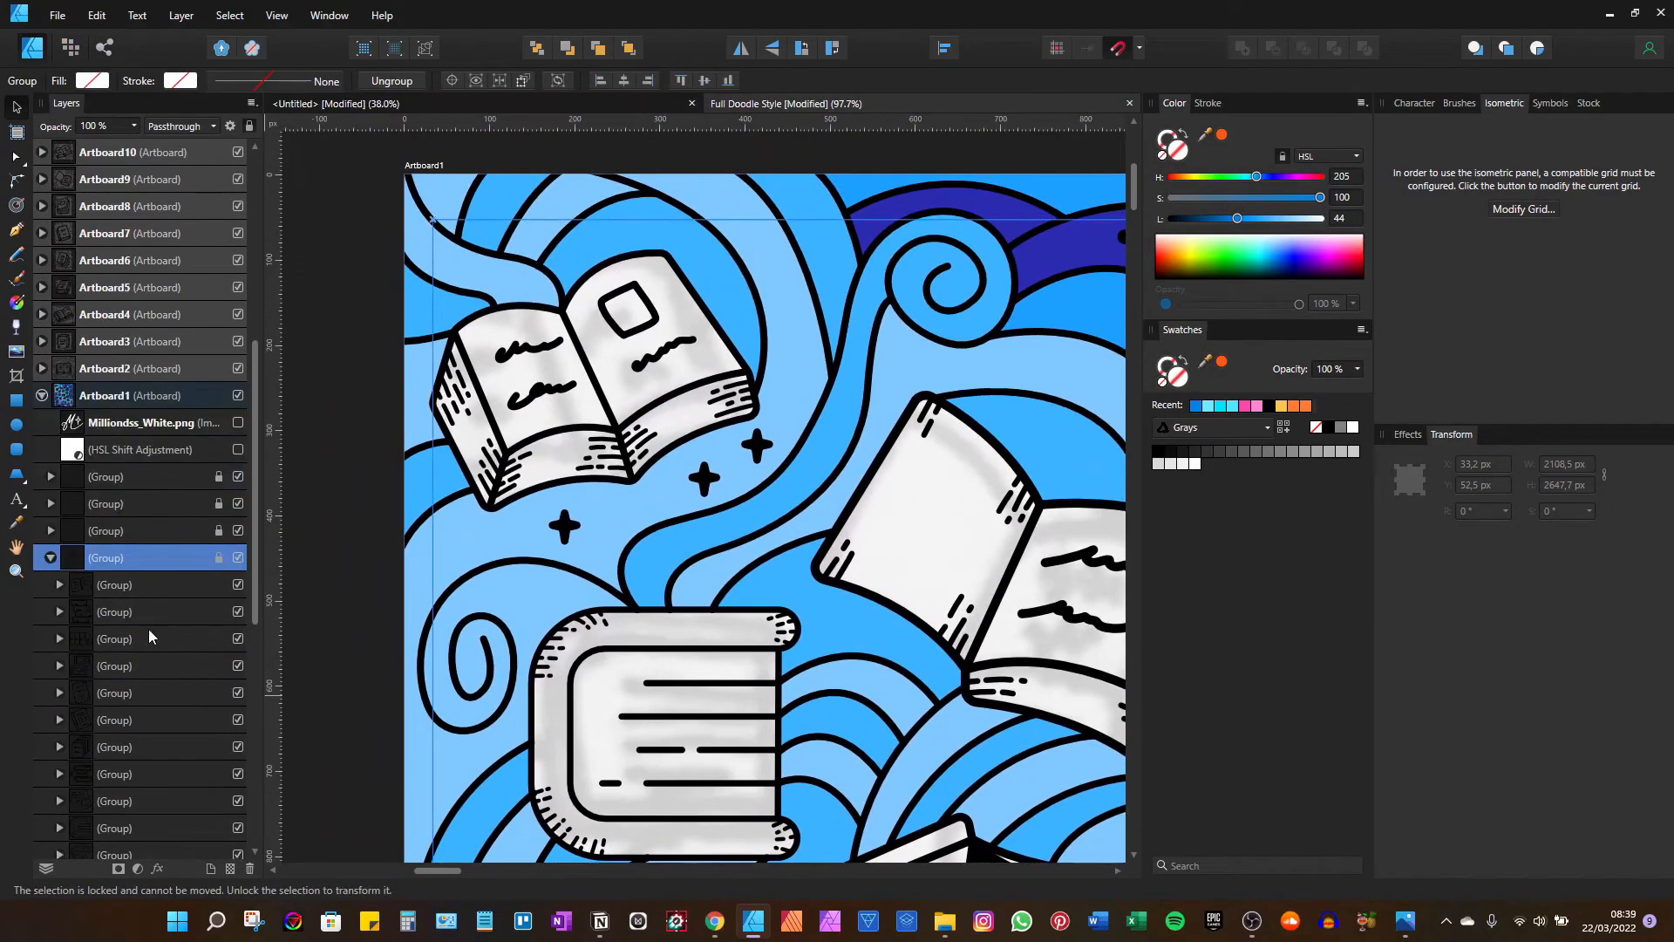
{"action": "left_click", "coordinate": [143, 584]}
{"action": "left_click", "coordinate": [602, 412]}
{"action": "scroll", "coordinate": [565, 445], "scroll_direction": "down", "scroll_amount": 1}
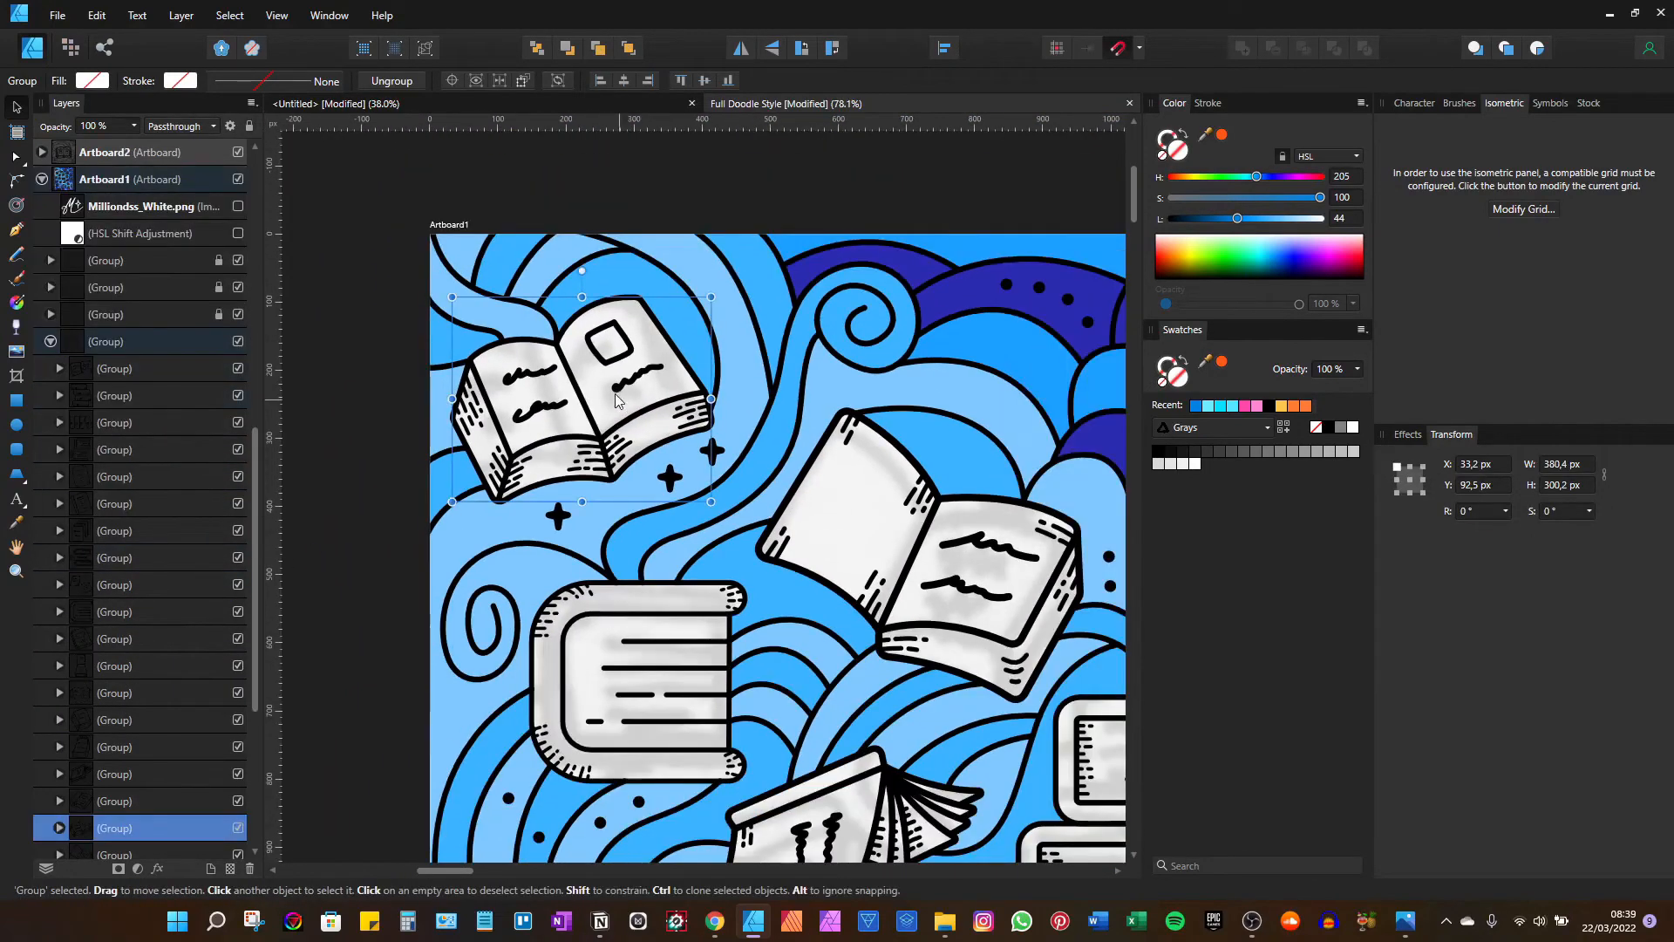
{"action": "scroll", "coordinate": [567, 388], "scroll_direction": "up", "scroll_amount": 4}
{"action": "left_click_drag", "start_coordinate": [562, 402], "coordinate": [688, 433]}
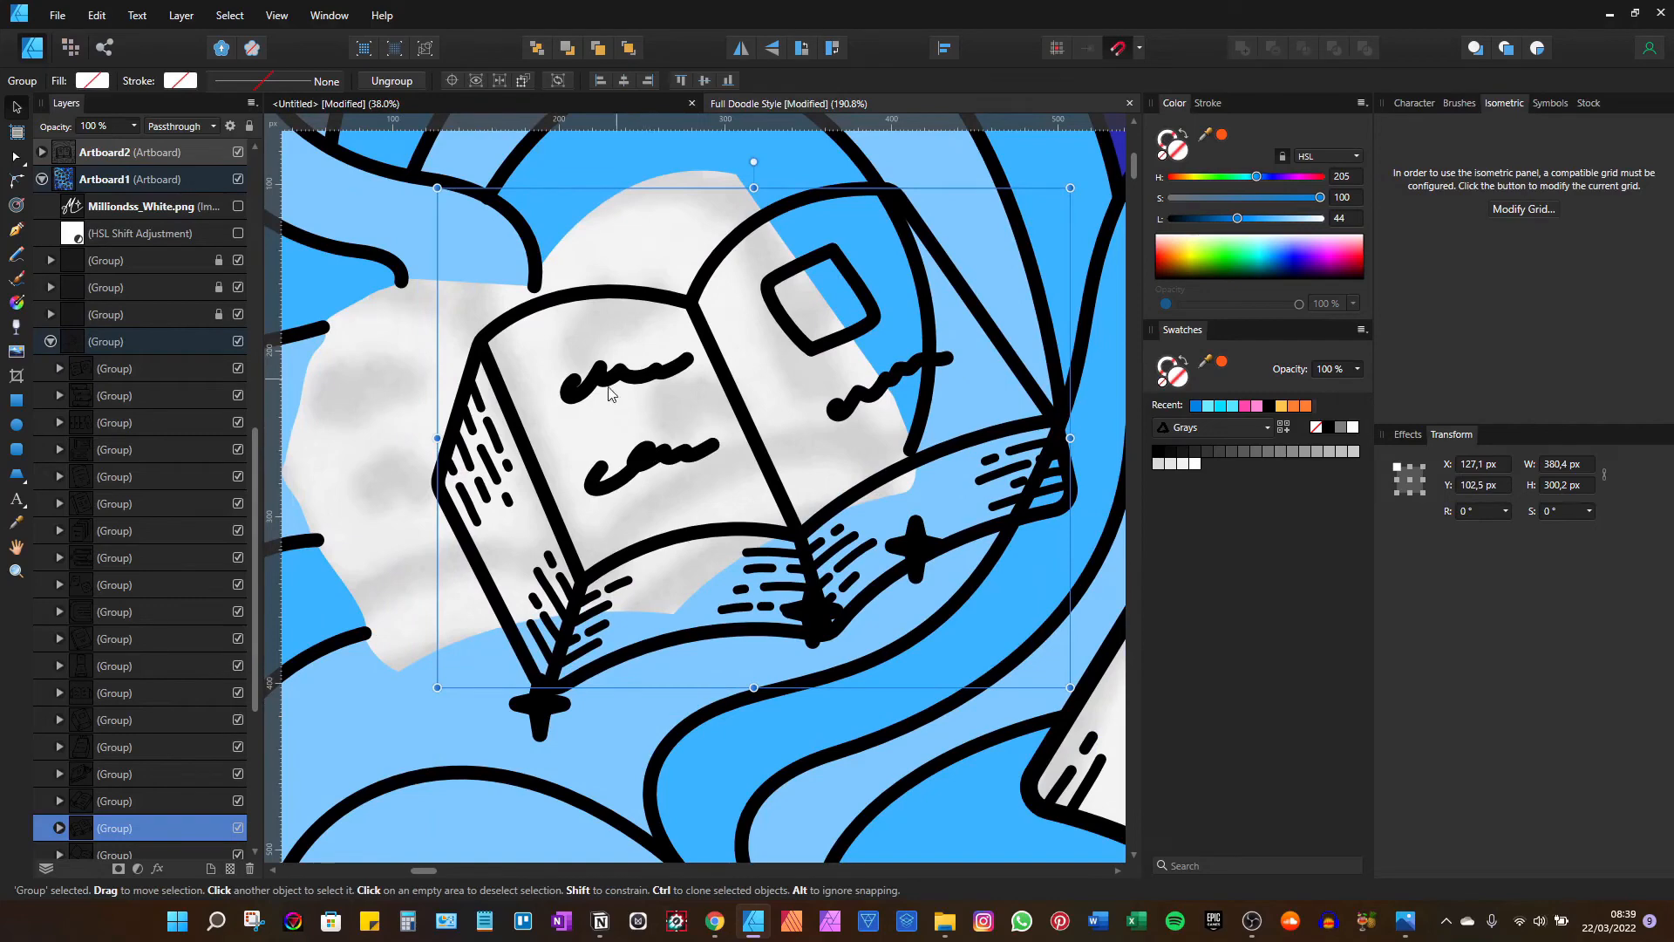
Try a blue fill at HSL 205, 100, 46 on the open book's linework group, and undo both the fill and the move
{"action": "scroll", "coordinate": [639, 438], "scroll_direction": "down", "scroll_amount": 2}
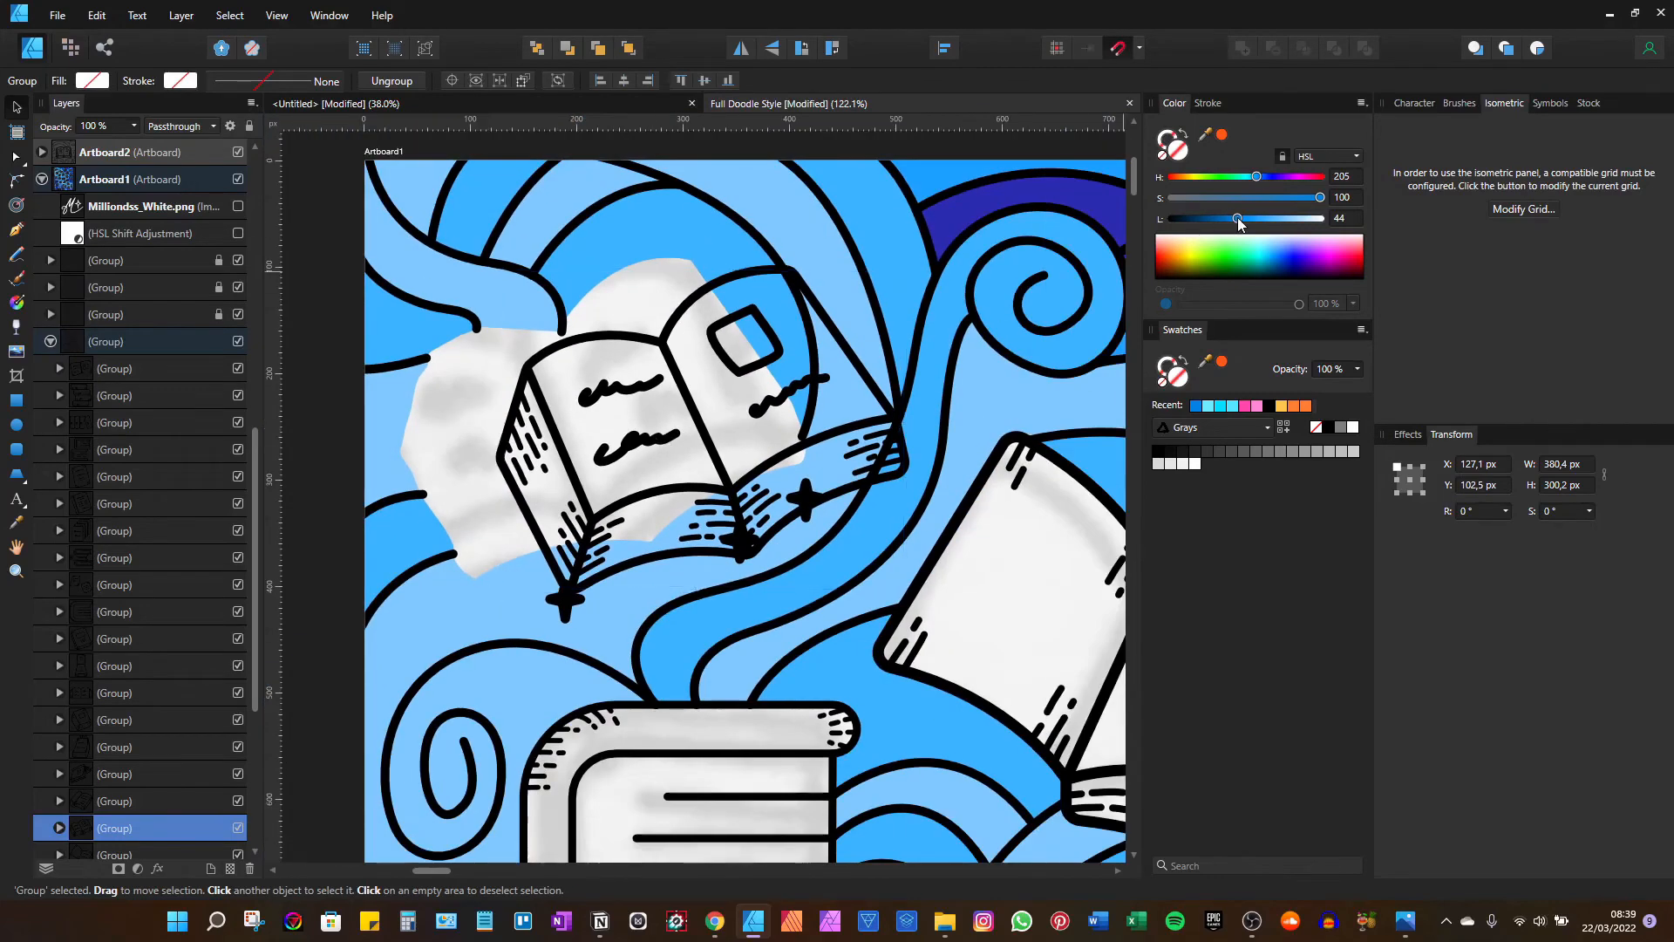
{"action": "left_click_drag", "start_coordinate": [1230, 218], "coordinate": [1240, 224]}
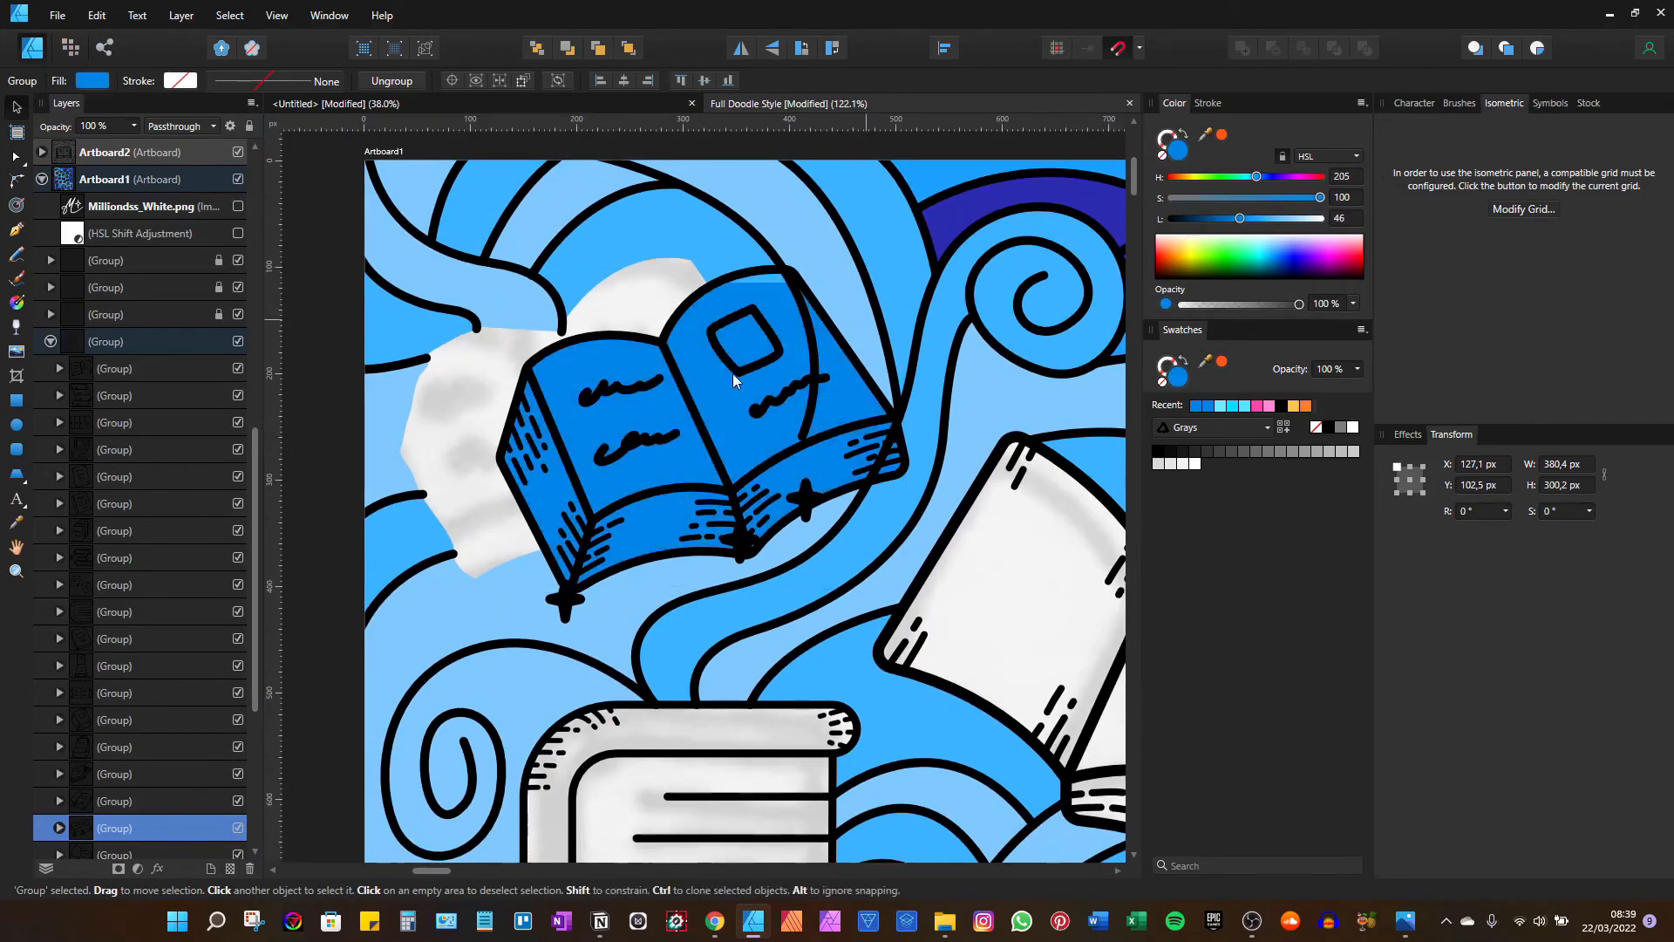
{"action": "key", "text": "ctrl+z"}
{"action": "left_click_drag", "start_coordinate": [753, 422], "coordinate": [653, 411]}
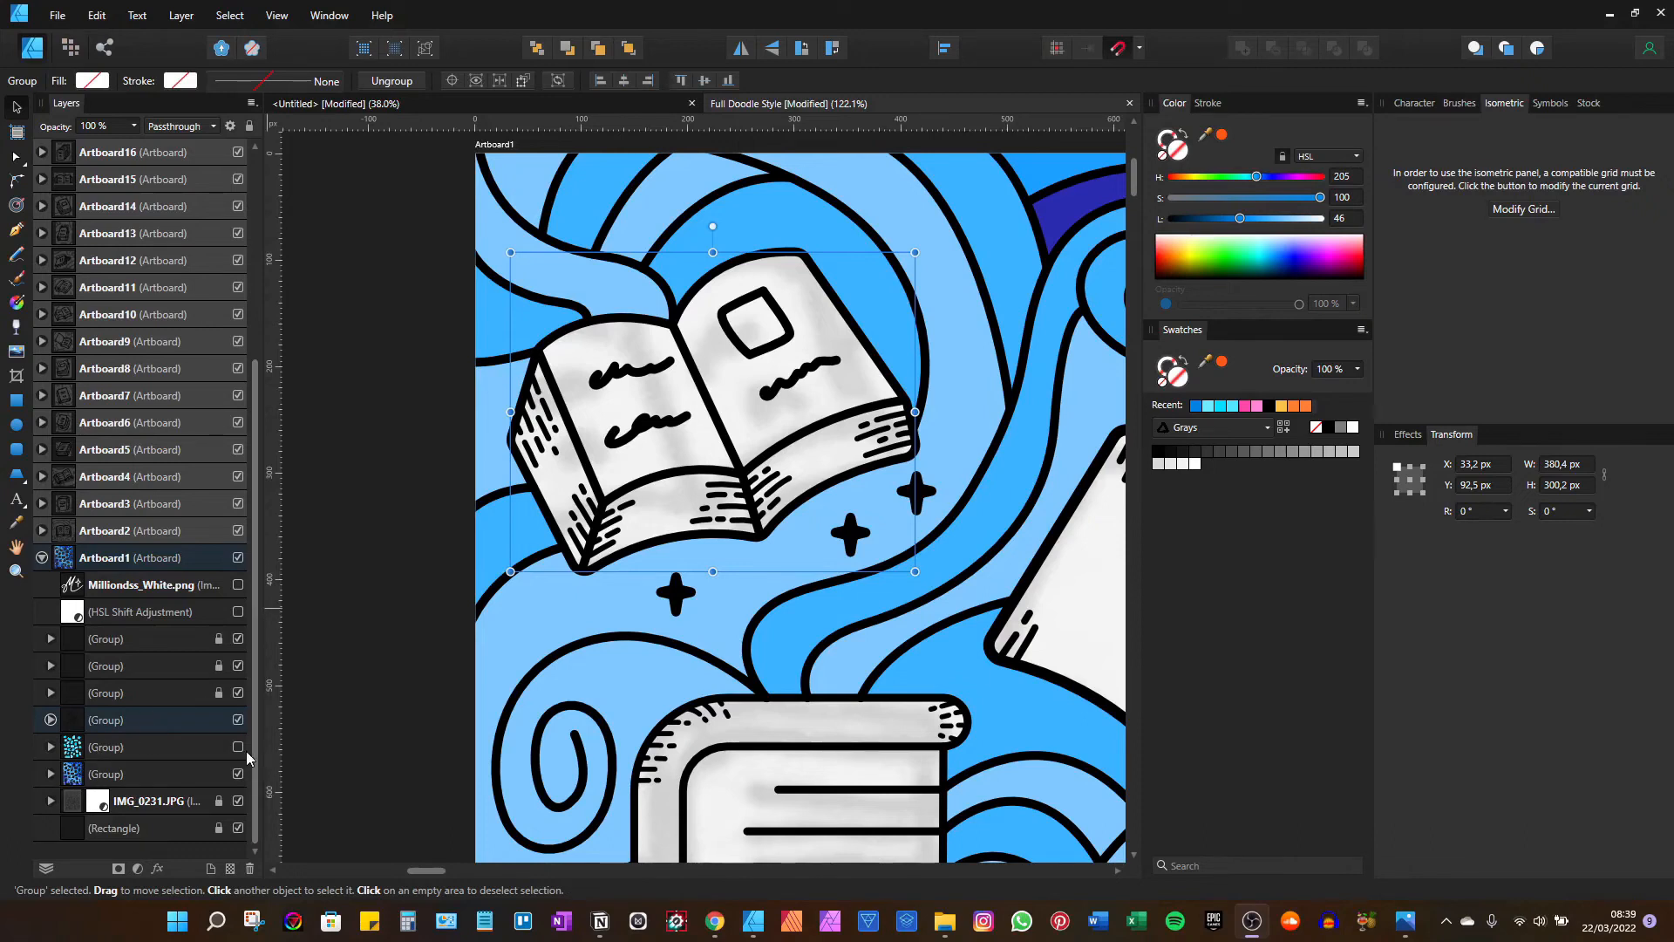
Expand the hidden cyan book-fill group, select the upper-left open book's fill curve, and make the group visible
{"action": "left_click", "coordinate": [213, 753]}
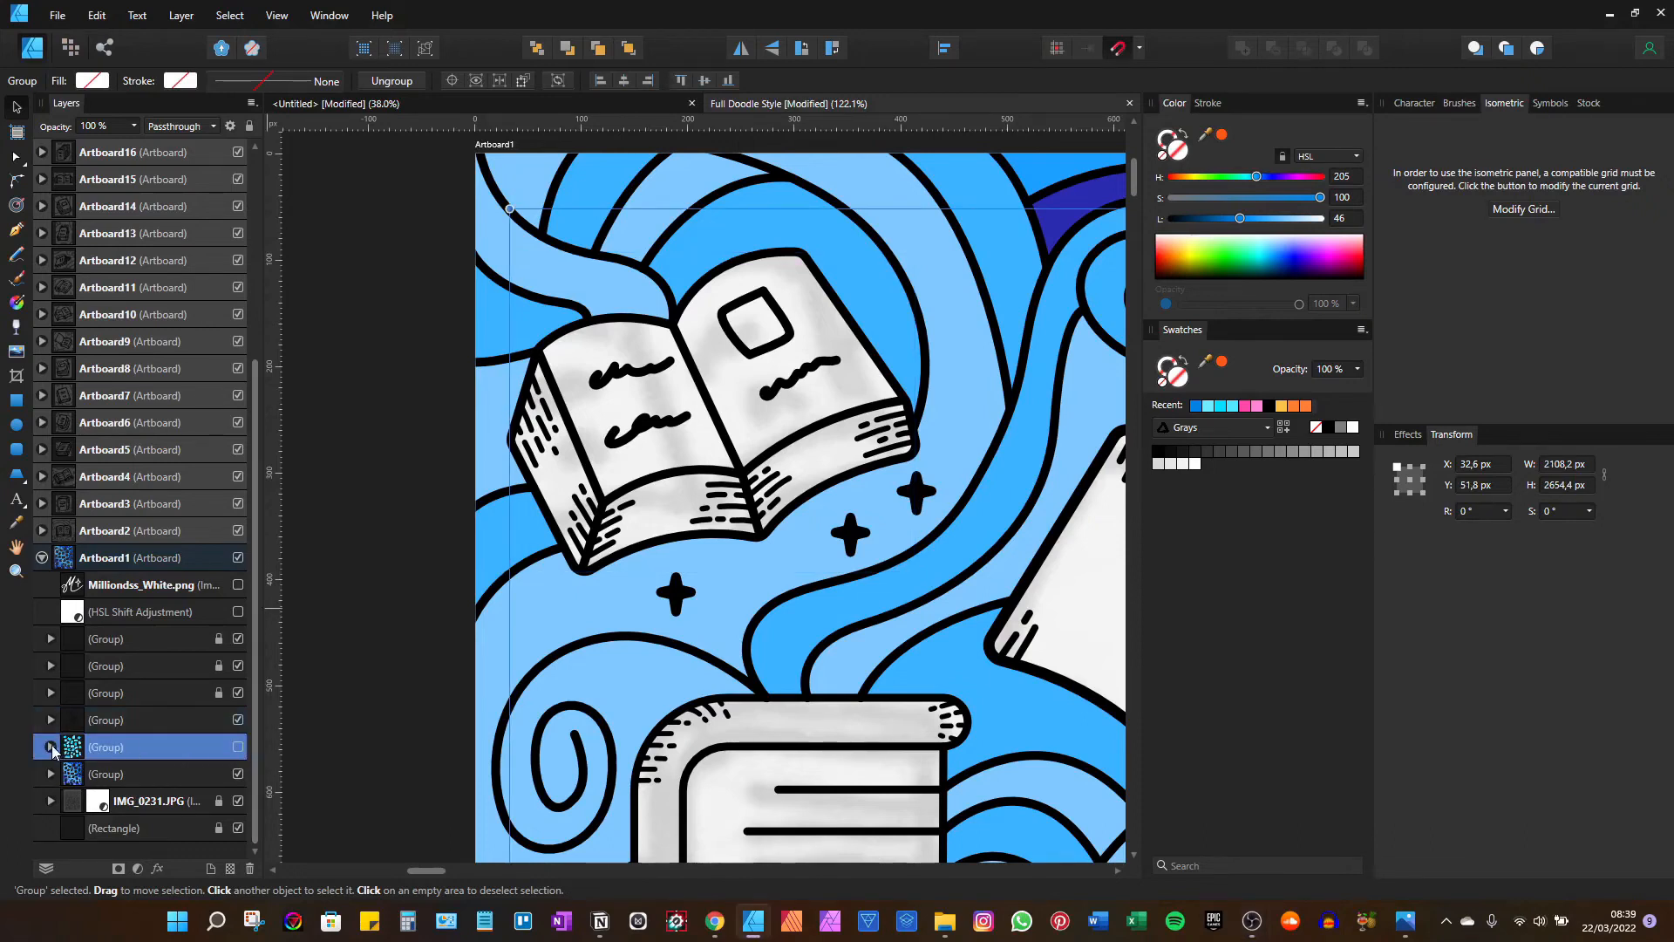
{"action": "left_click", "coordinate": [50, 746]}
{"action": "scroll", "coordinate": [138, 762], "scroll_direction": "down", "scroll_amount": 9}
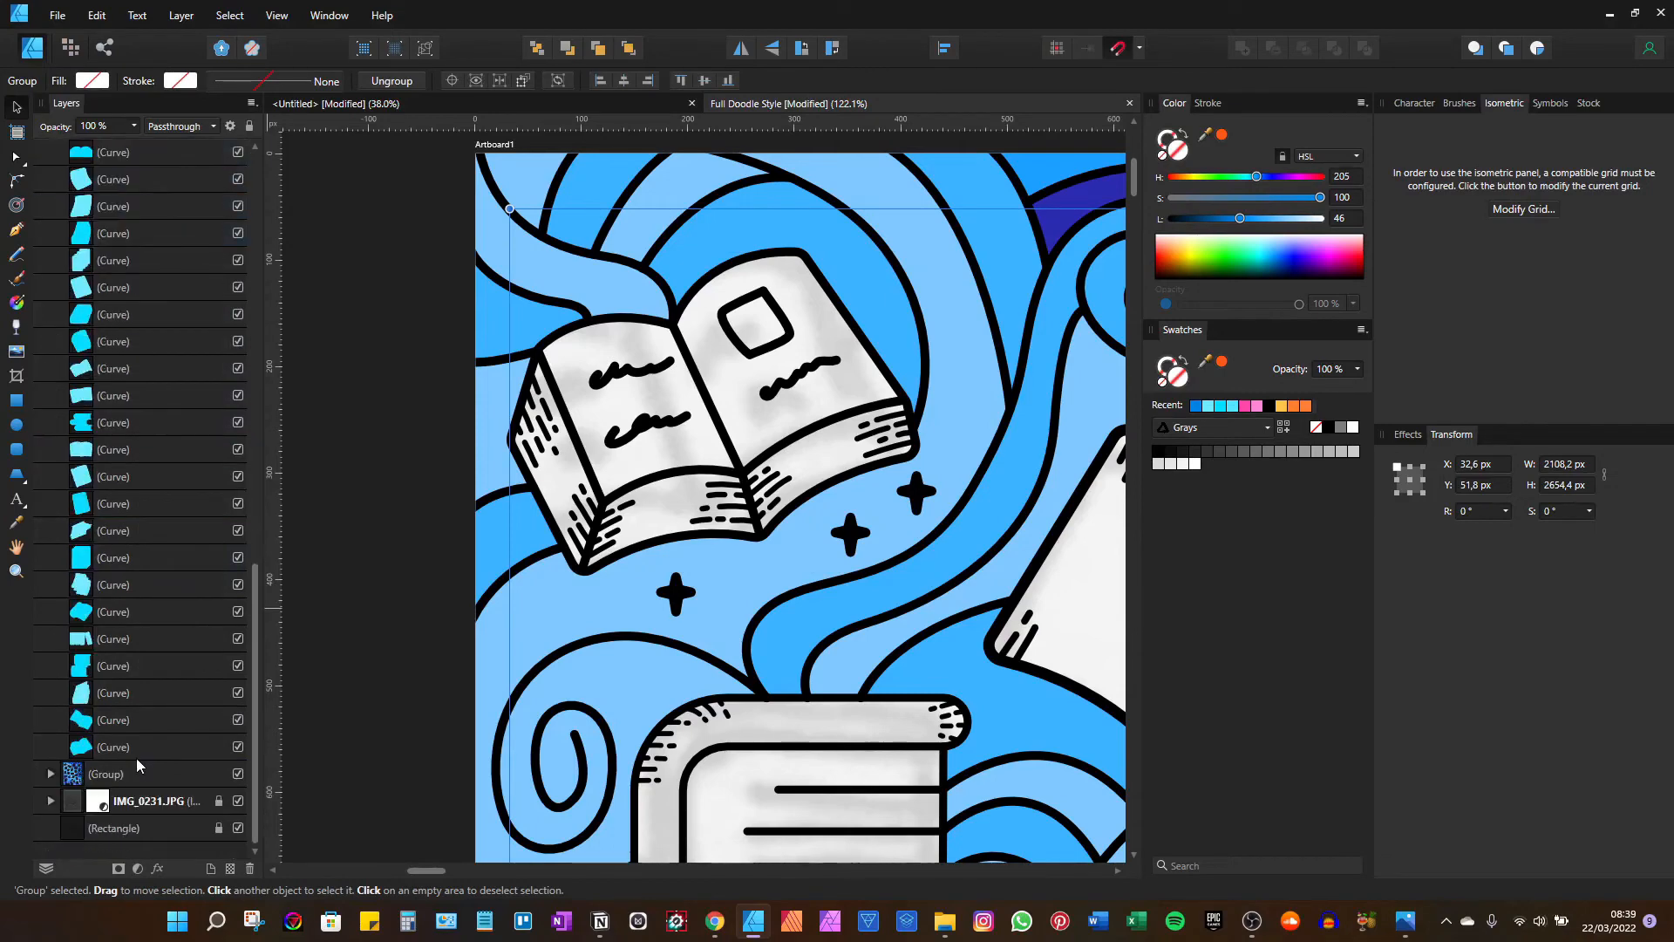
{"action": "left_click", "coordinate": [110, 746]}
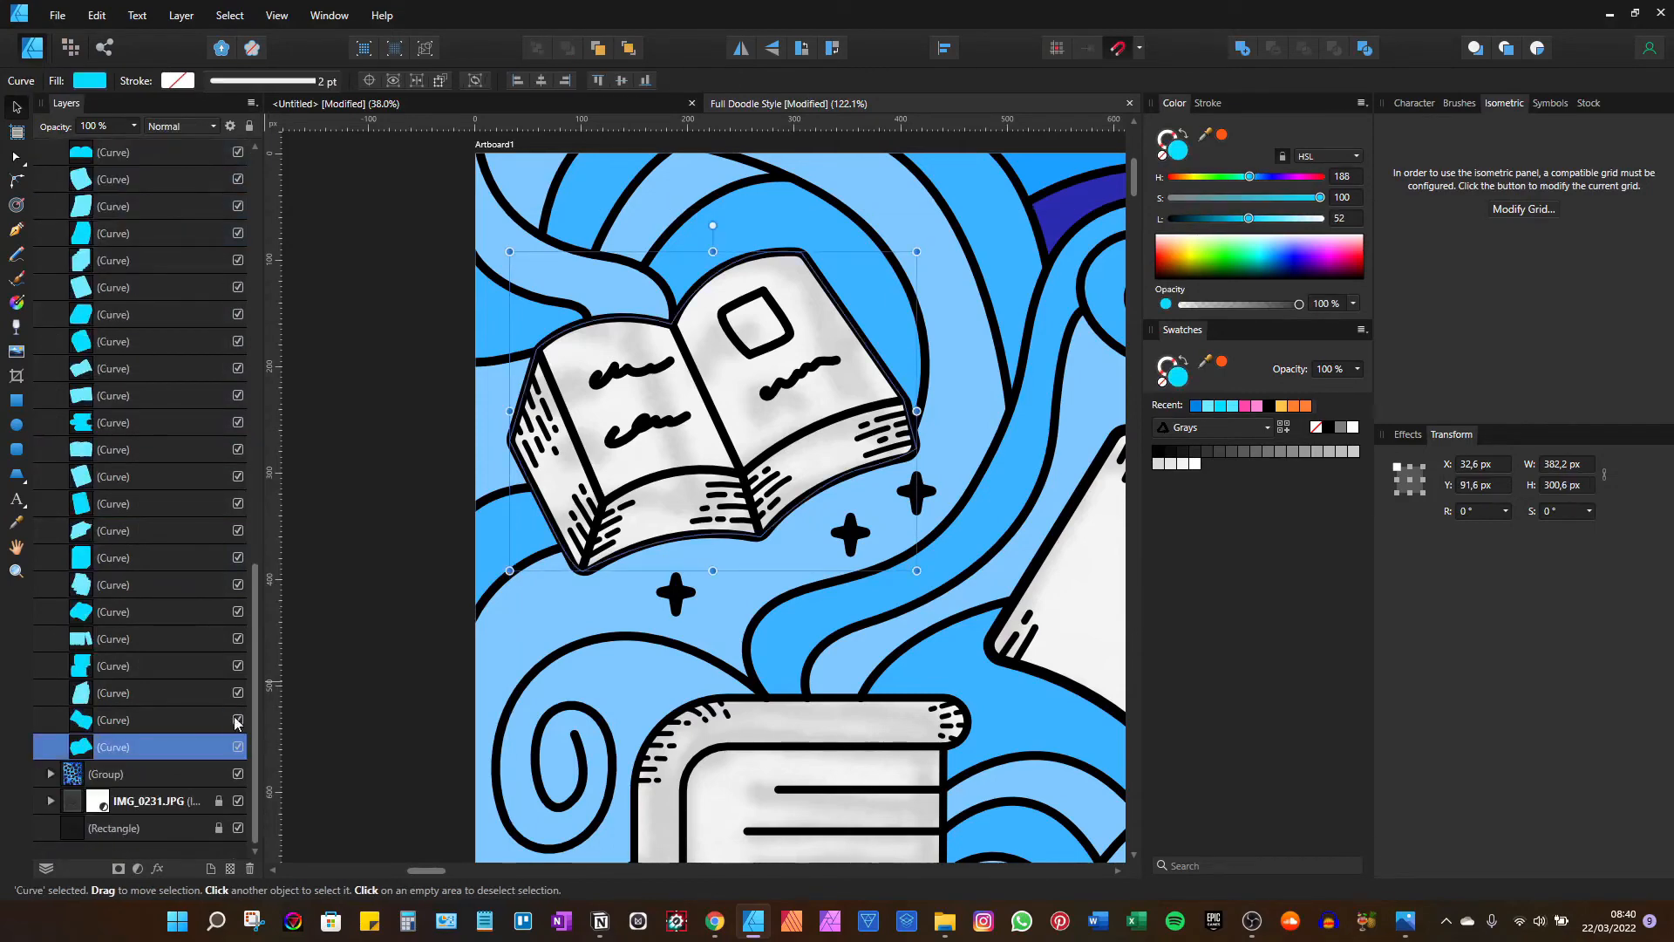
{"action": "scroll", "coordinate": [139, 415], "scroll_direction": "up", "scroll_amount": 10}
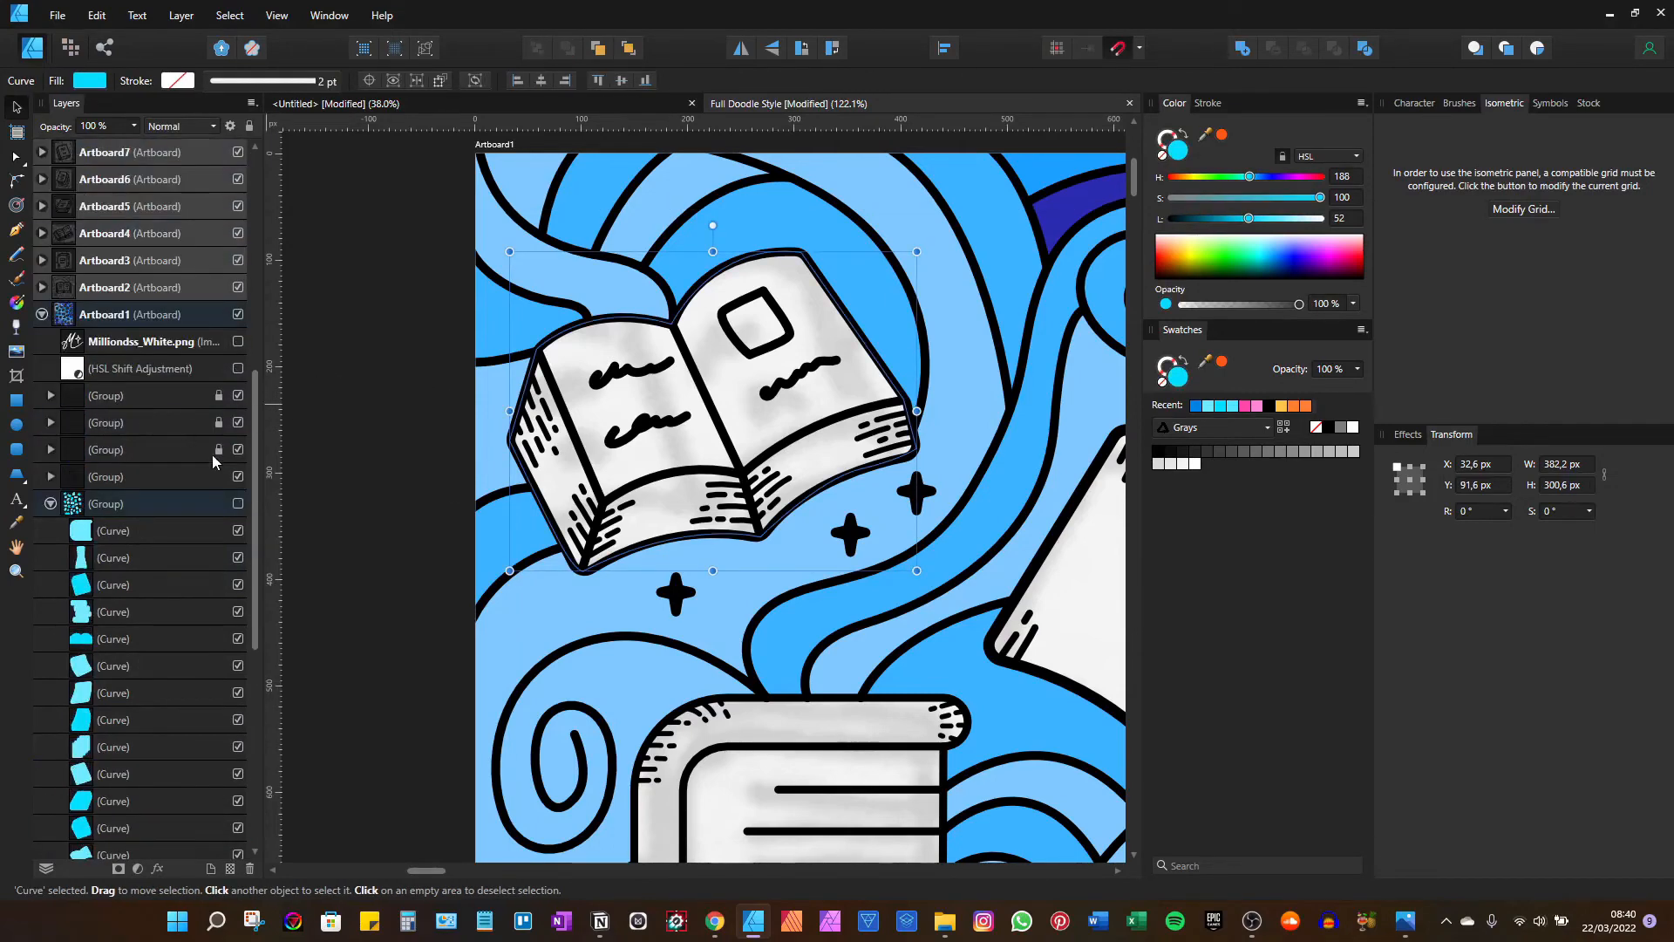
{"action": "left_click", "coordinate": [238, 505]}
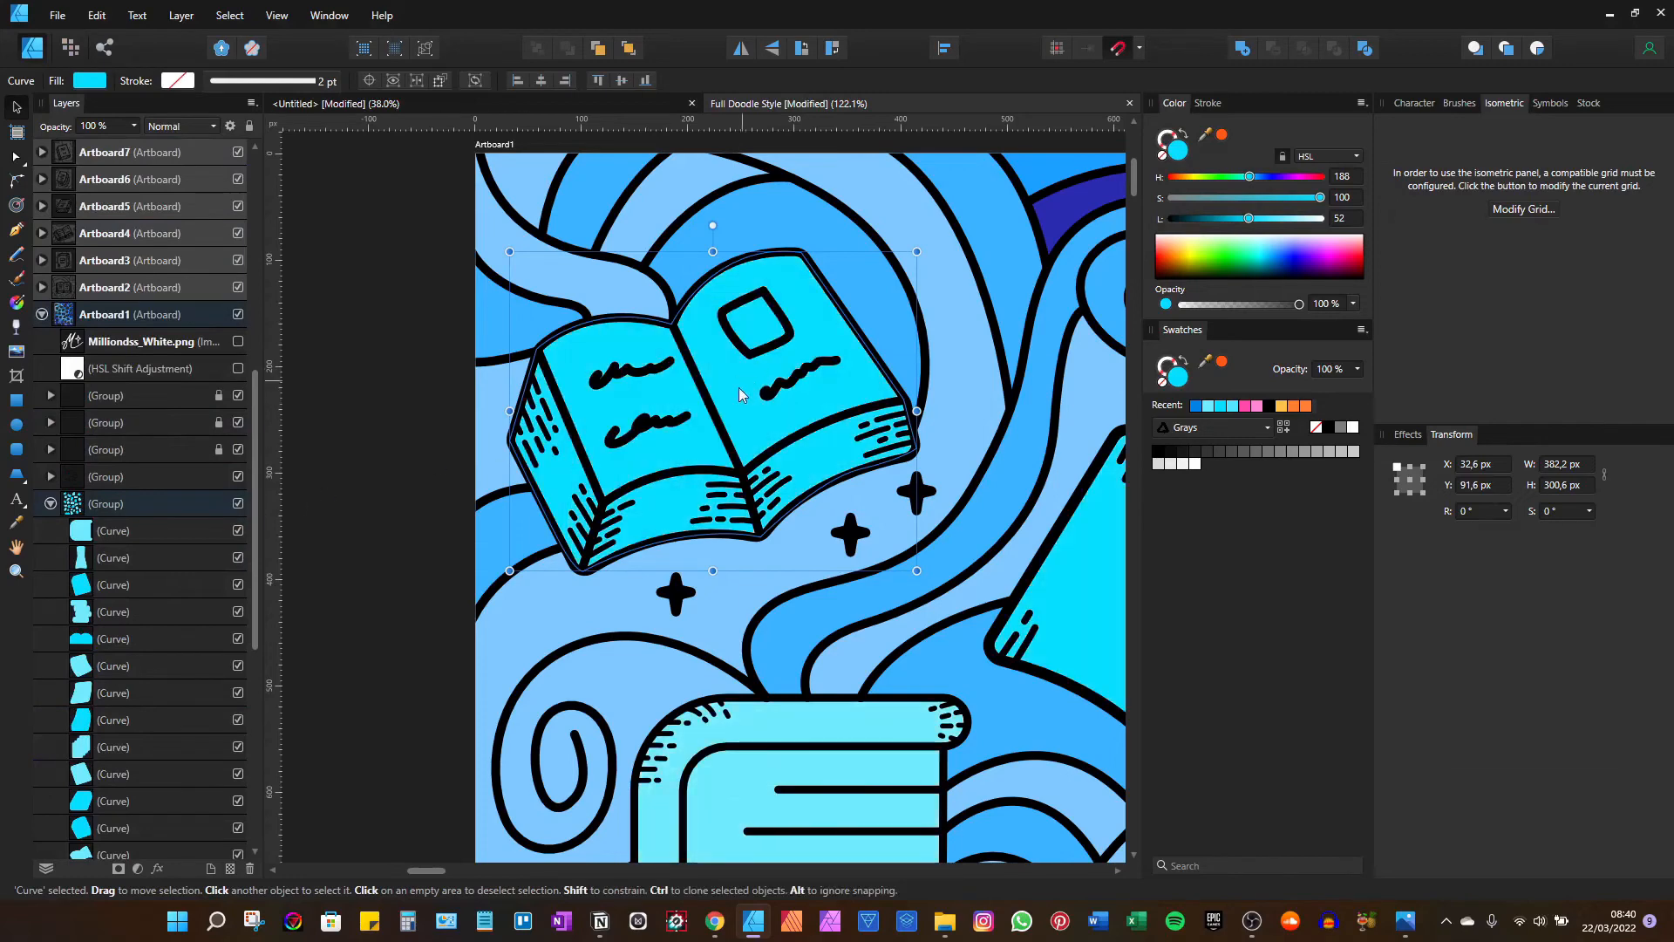
Try shifting the open book's cyan fill curve sideways beneath its linework, and undo the move
{"action": "left_click_drag", "start_coordinate": [739, 387], "coordinate": [819, 389]}
{"action": "key", "text": "ctrl+z"}
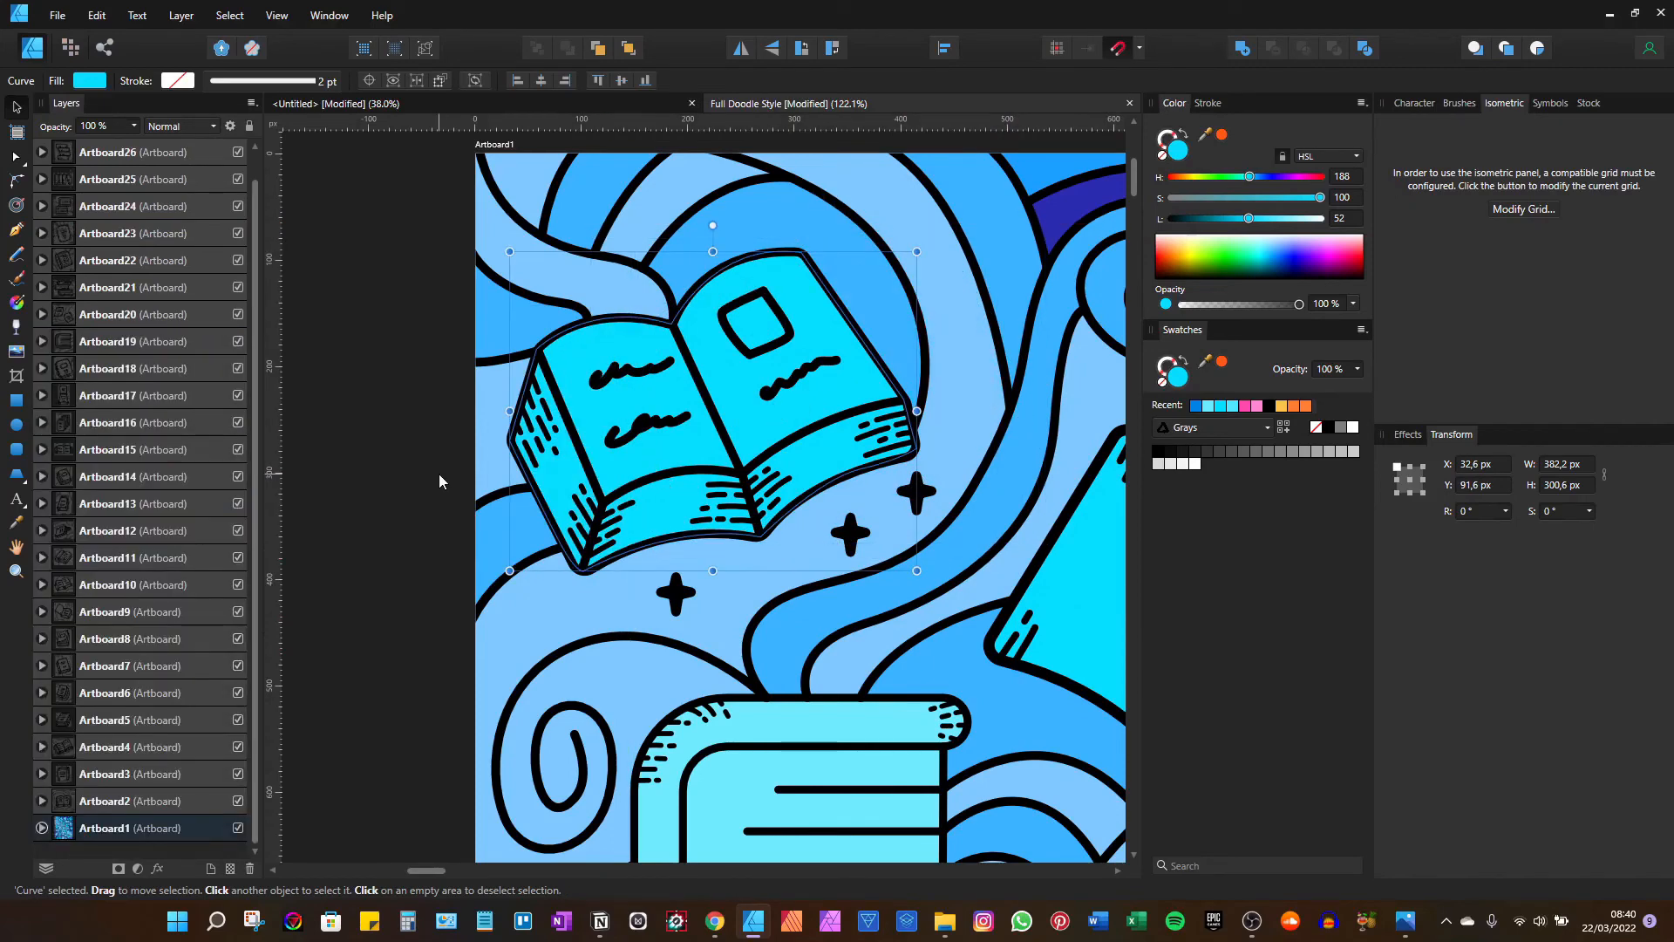
Examine the whole illustration on Artboard1 with the cyan book fills shown, and clear the selection
{"action": "scroll", "coordinate": [437, 473], "scroll_direction": "down", "scroll_amount": 3}
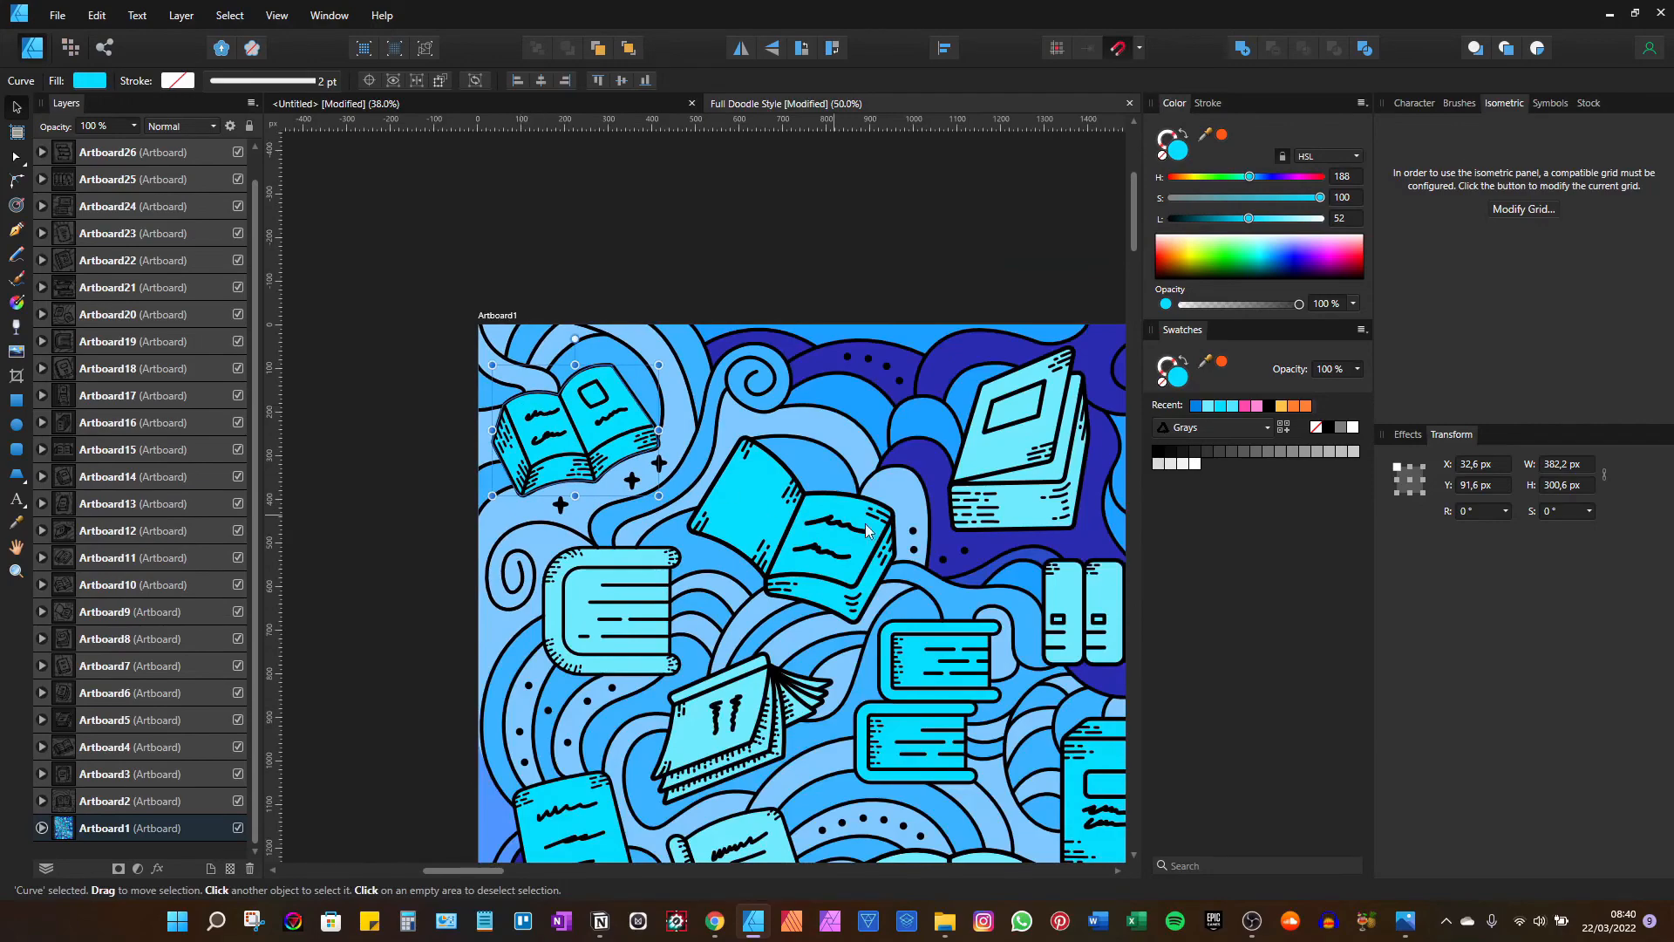
{"action": "scroll", "coordinate": [866, 530], "scroll_direction": "down", "scroll_amount": 2}
{"action": "left_click_drag", "start_coordinate": [927, 587], "coordinate": [712, 298]}
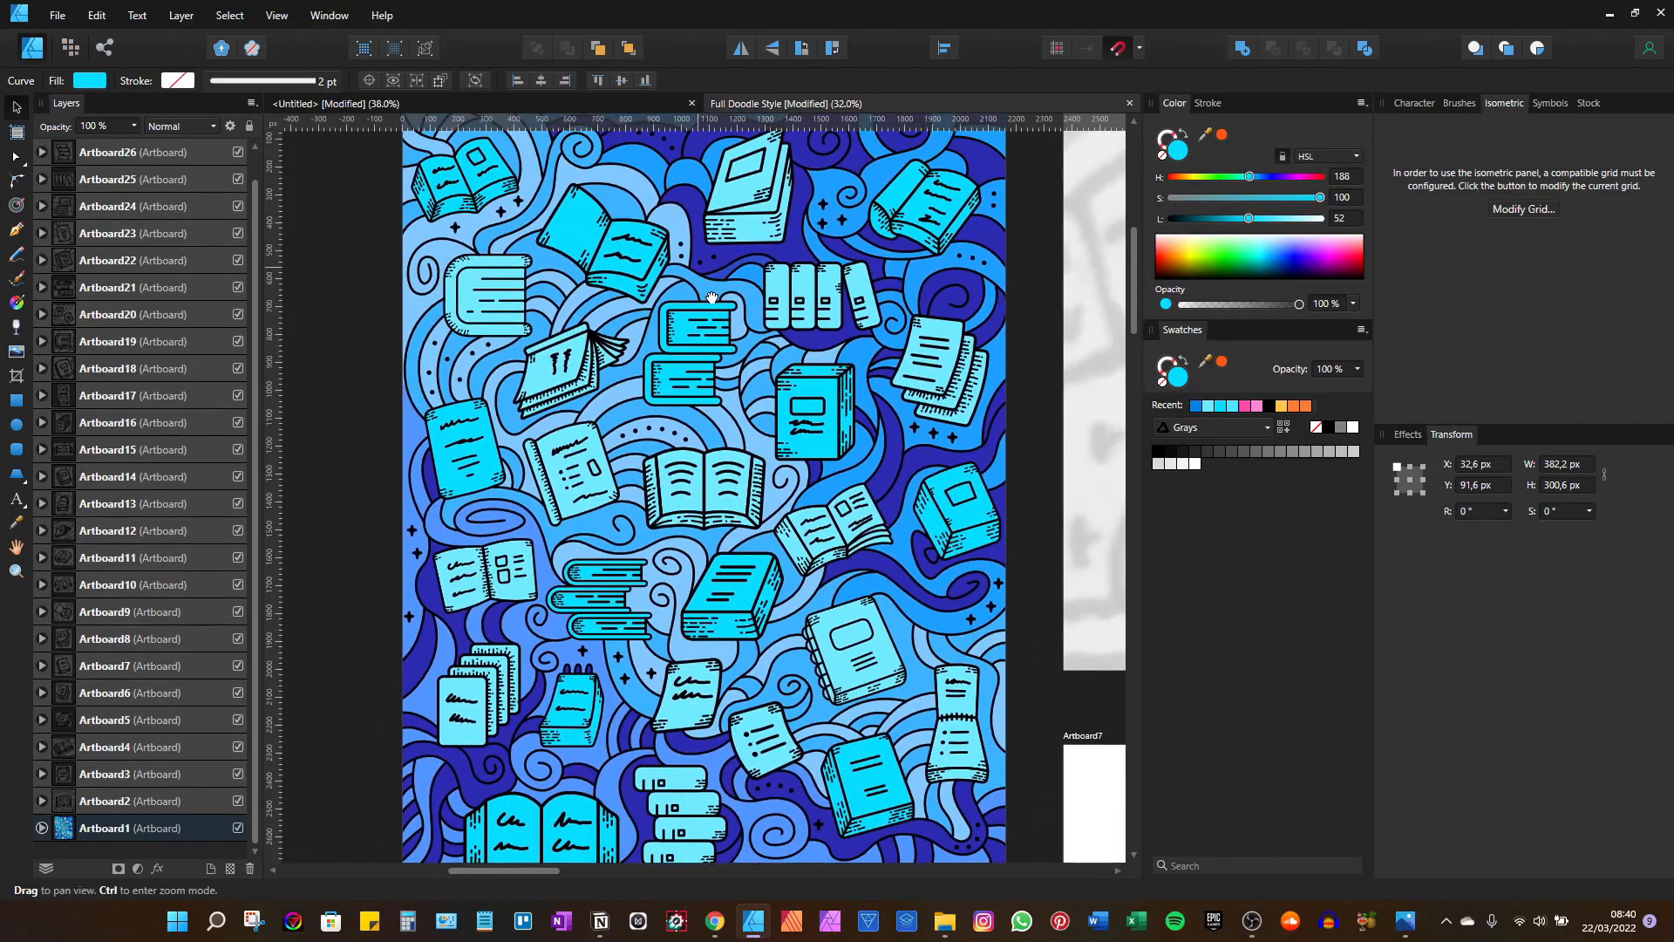
{"action": "scroll", "coordinate": [728, 340], "scroll_direction": "down", "scroll_amount": 1}
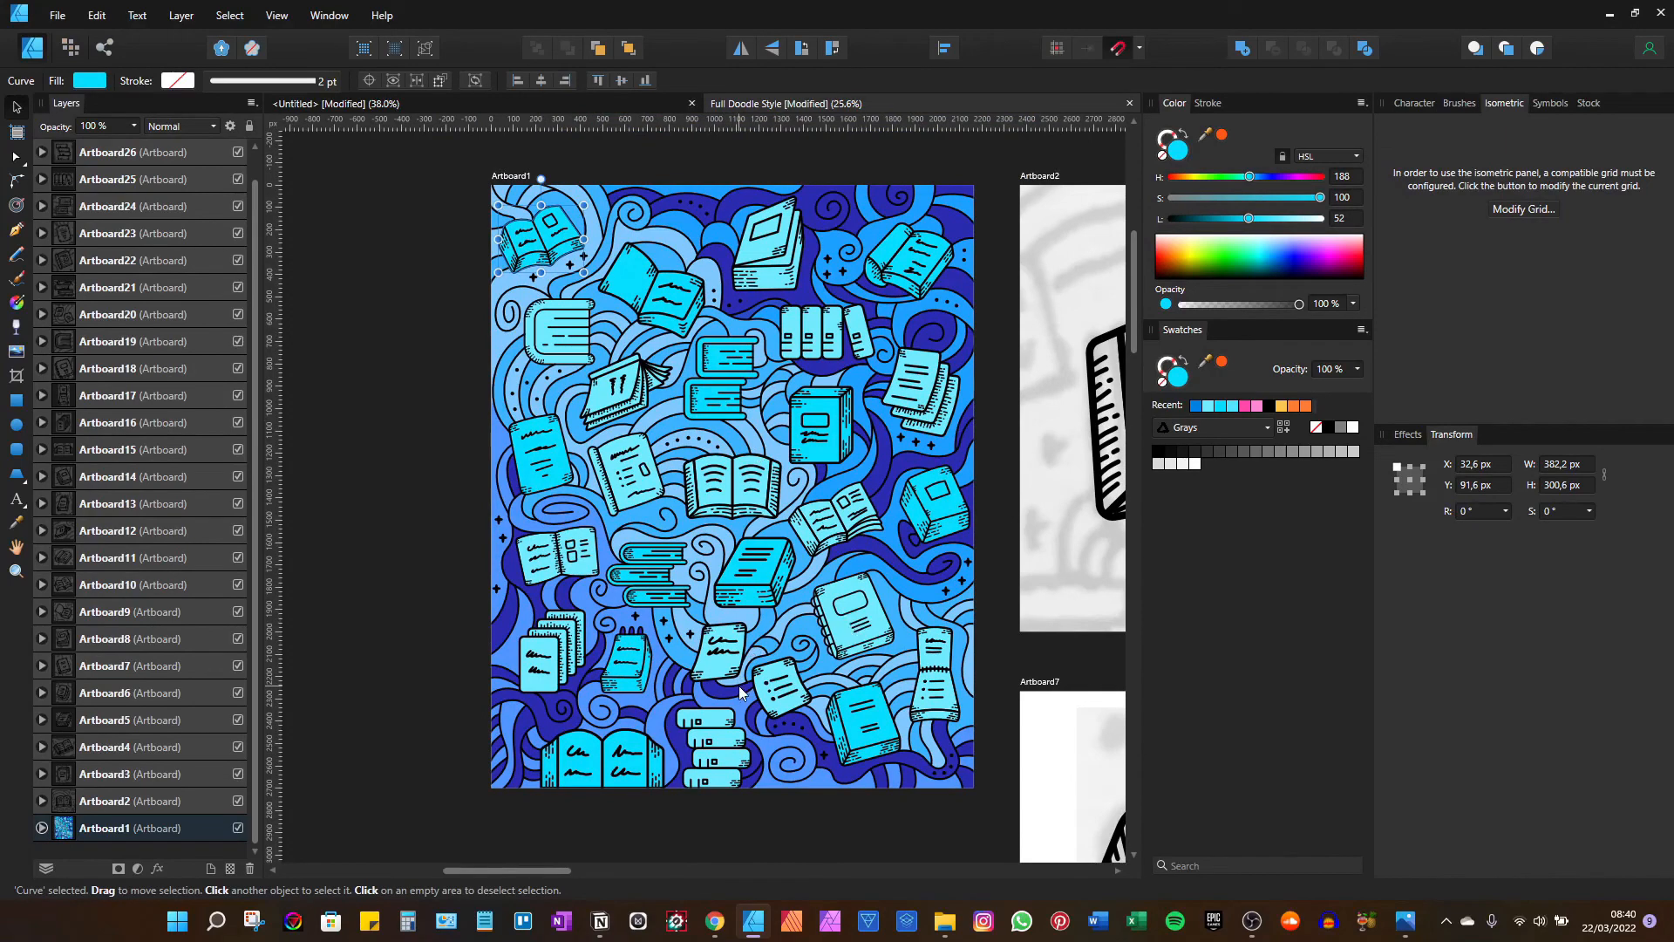
{"action": "key", "text": "Escape"}
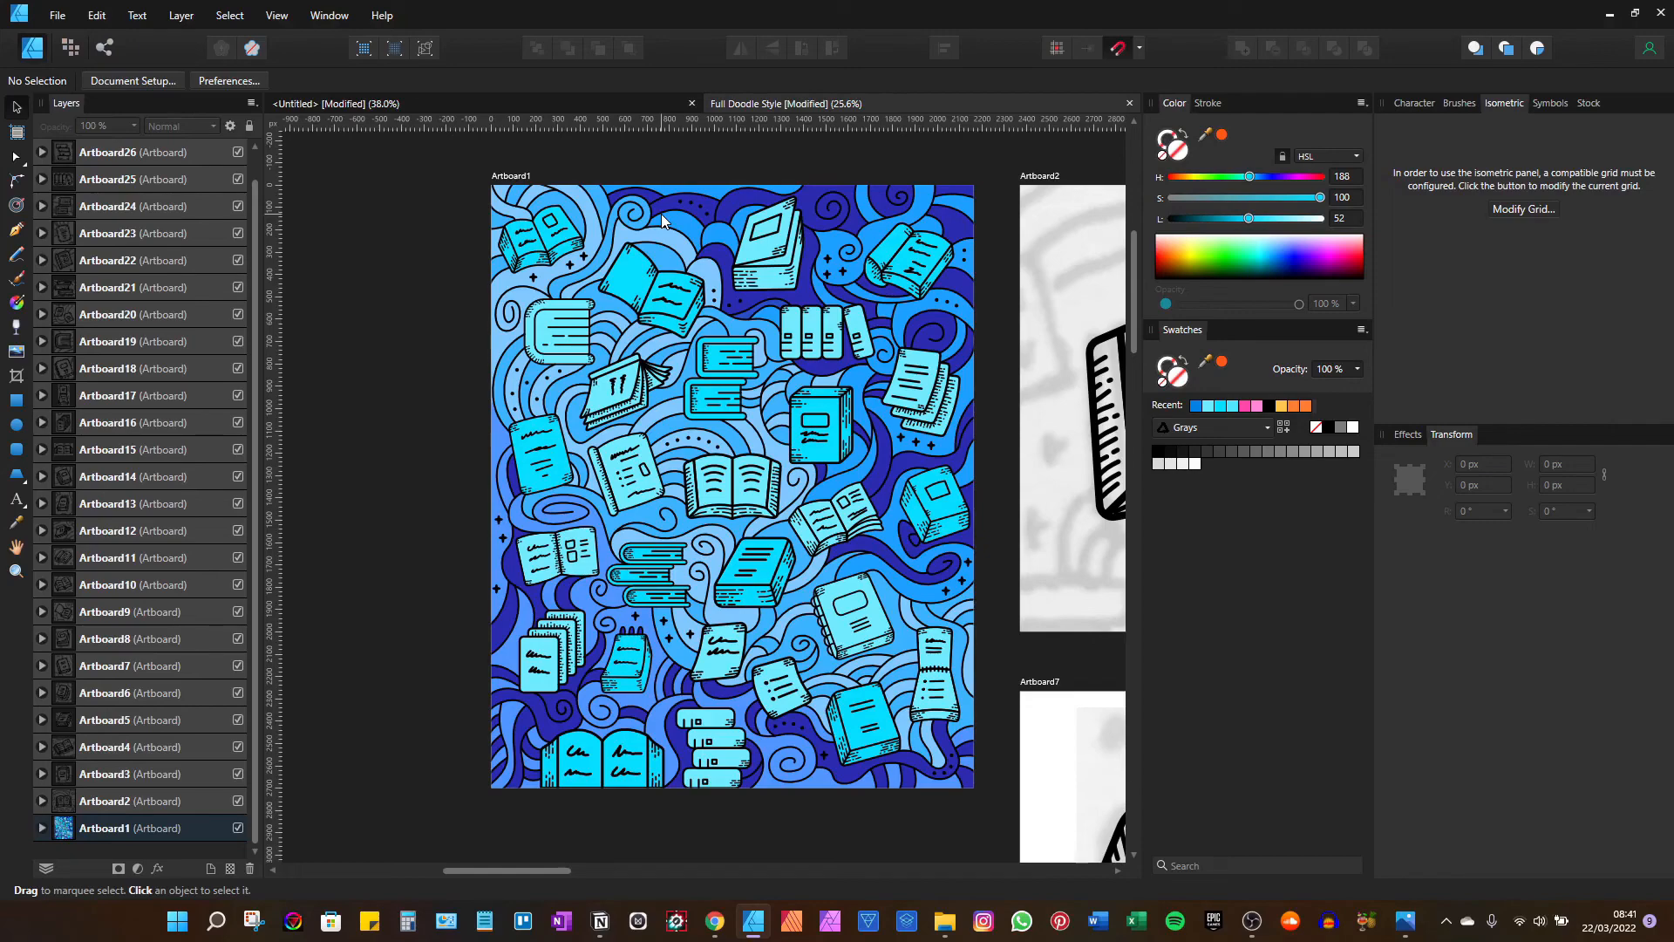
Examine the coloured doodle illustration up close and compare it with the separate book artboards around it
{"action": "scroll", "coordinate": [661, 221], "scroll_direction": "down", "scroll_amount": 3}
{"action": "left_click_drag", "start_coordinate": [684, 334], "coordinate": [724, 344]}
{"action": "left_click_drag", "start_coordinate": [503, 317], "coordinate": [697, 366]}
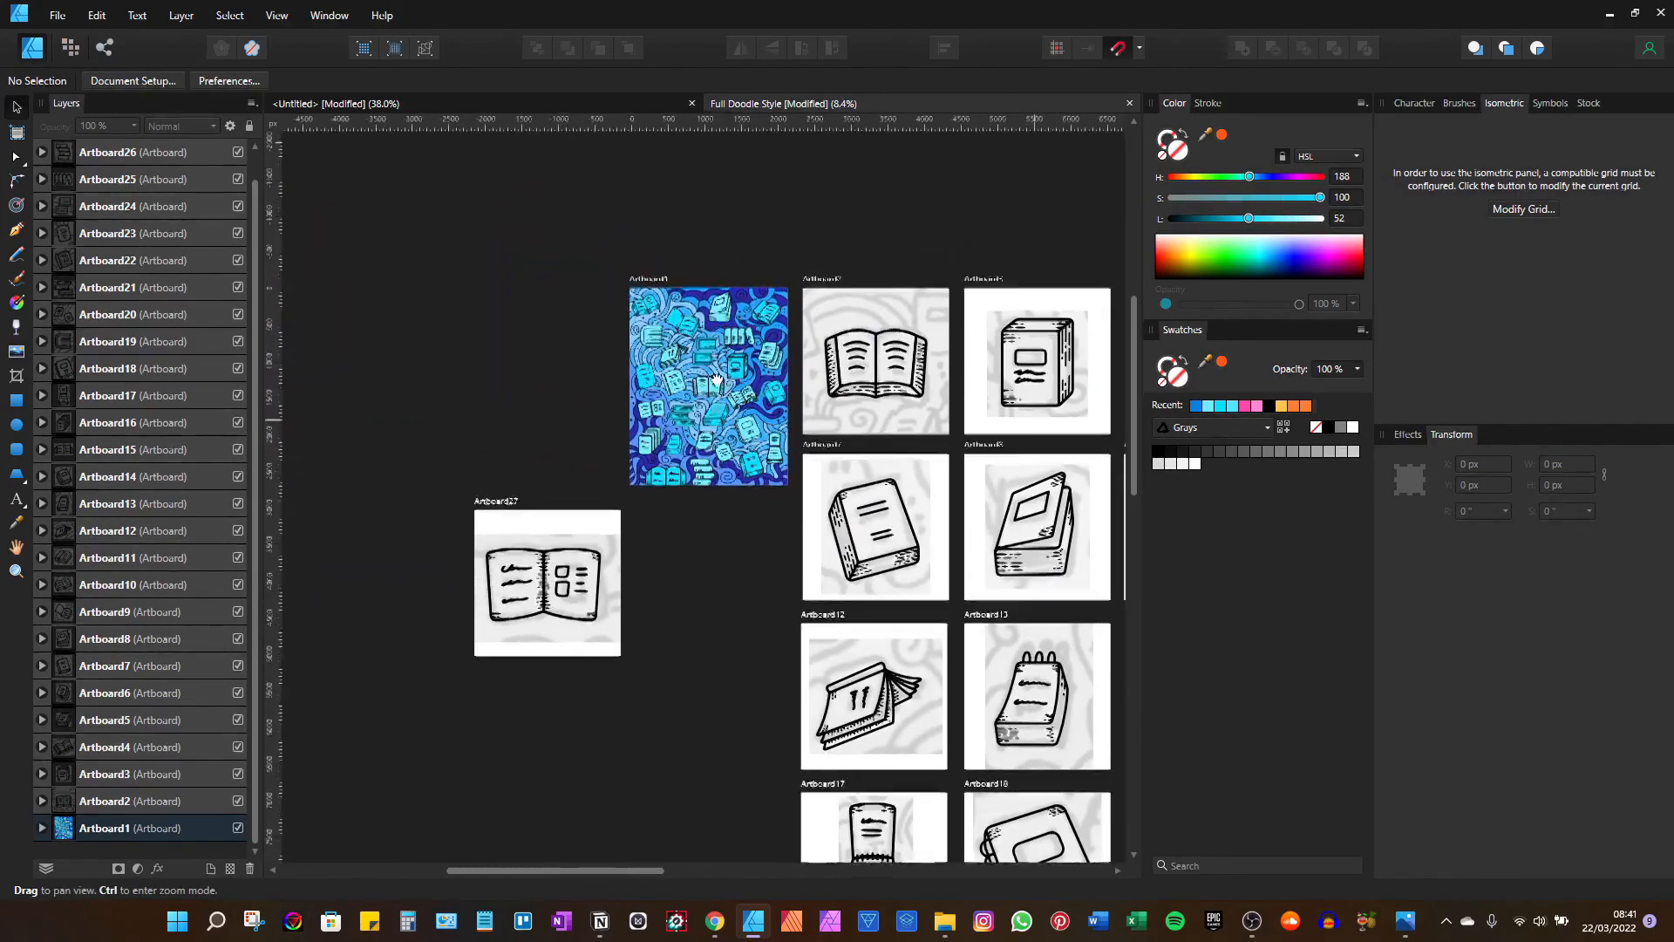
{"action": "scroll", "coordinate": [701, 358], "scroll_direction": "up", "scroll_amount": 3}
{"action": "scroll", "coordinate": [617, 348], "scroll_direction": "up", "scroll_amount": 2}
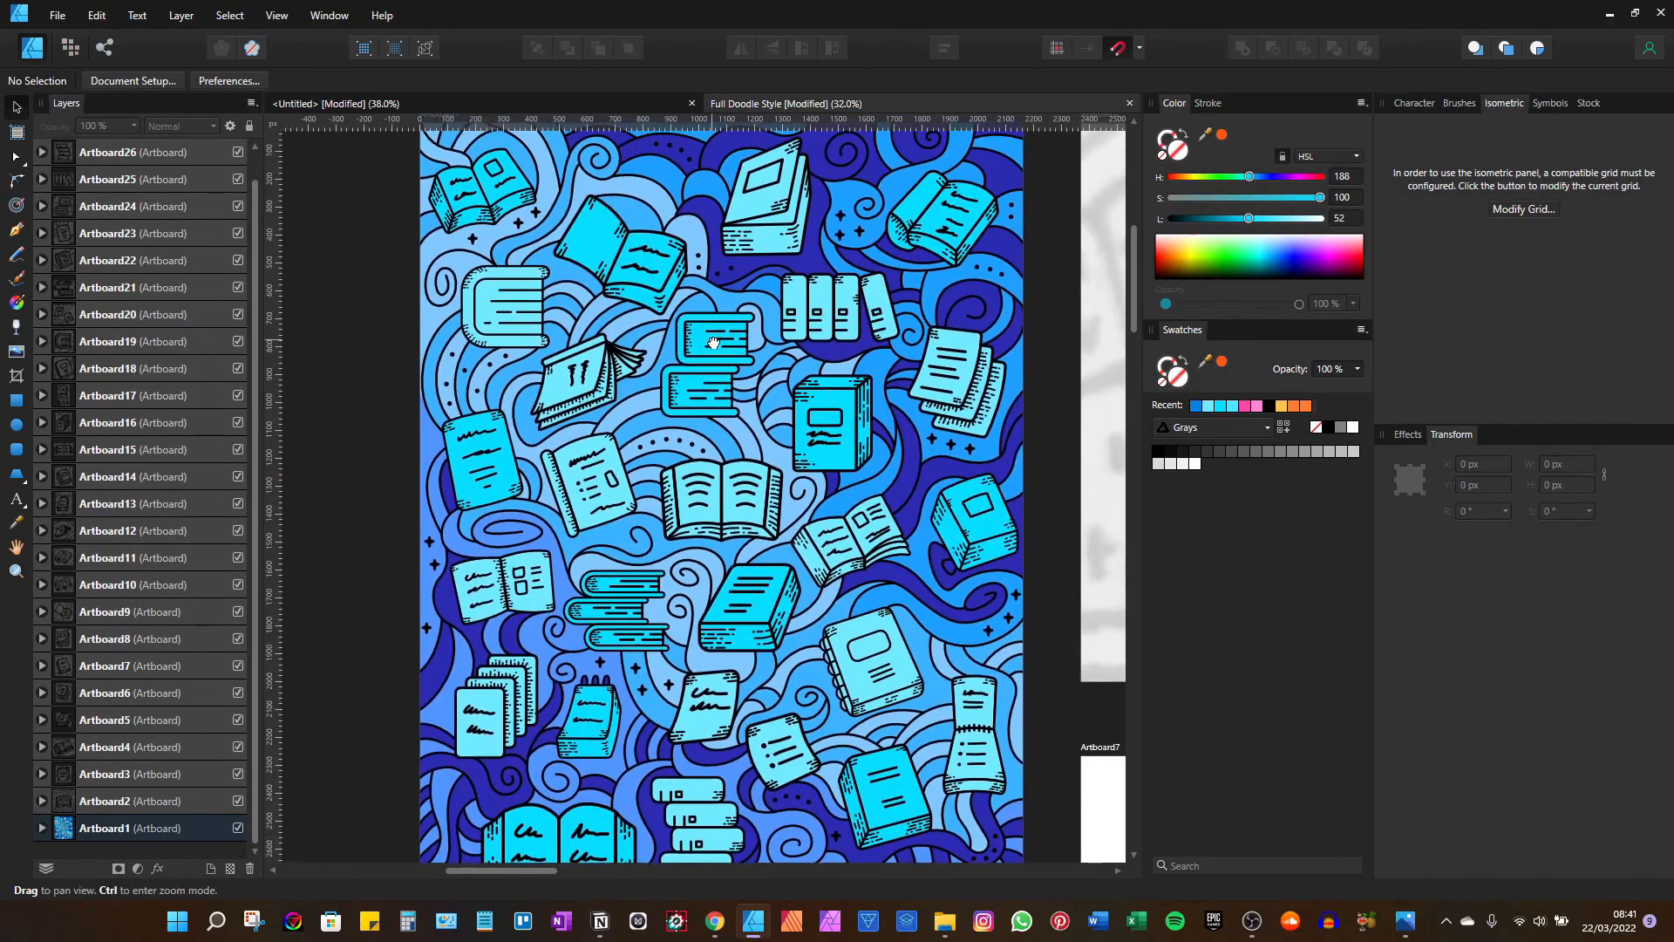
{"action": "scroll", "coordinate": [619, 481], "scroll_direction": "up", "scroll_amount": 3}
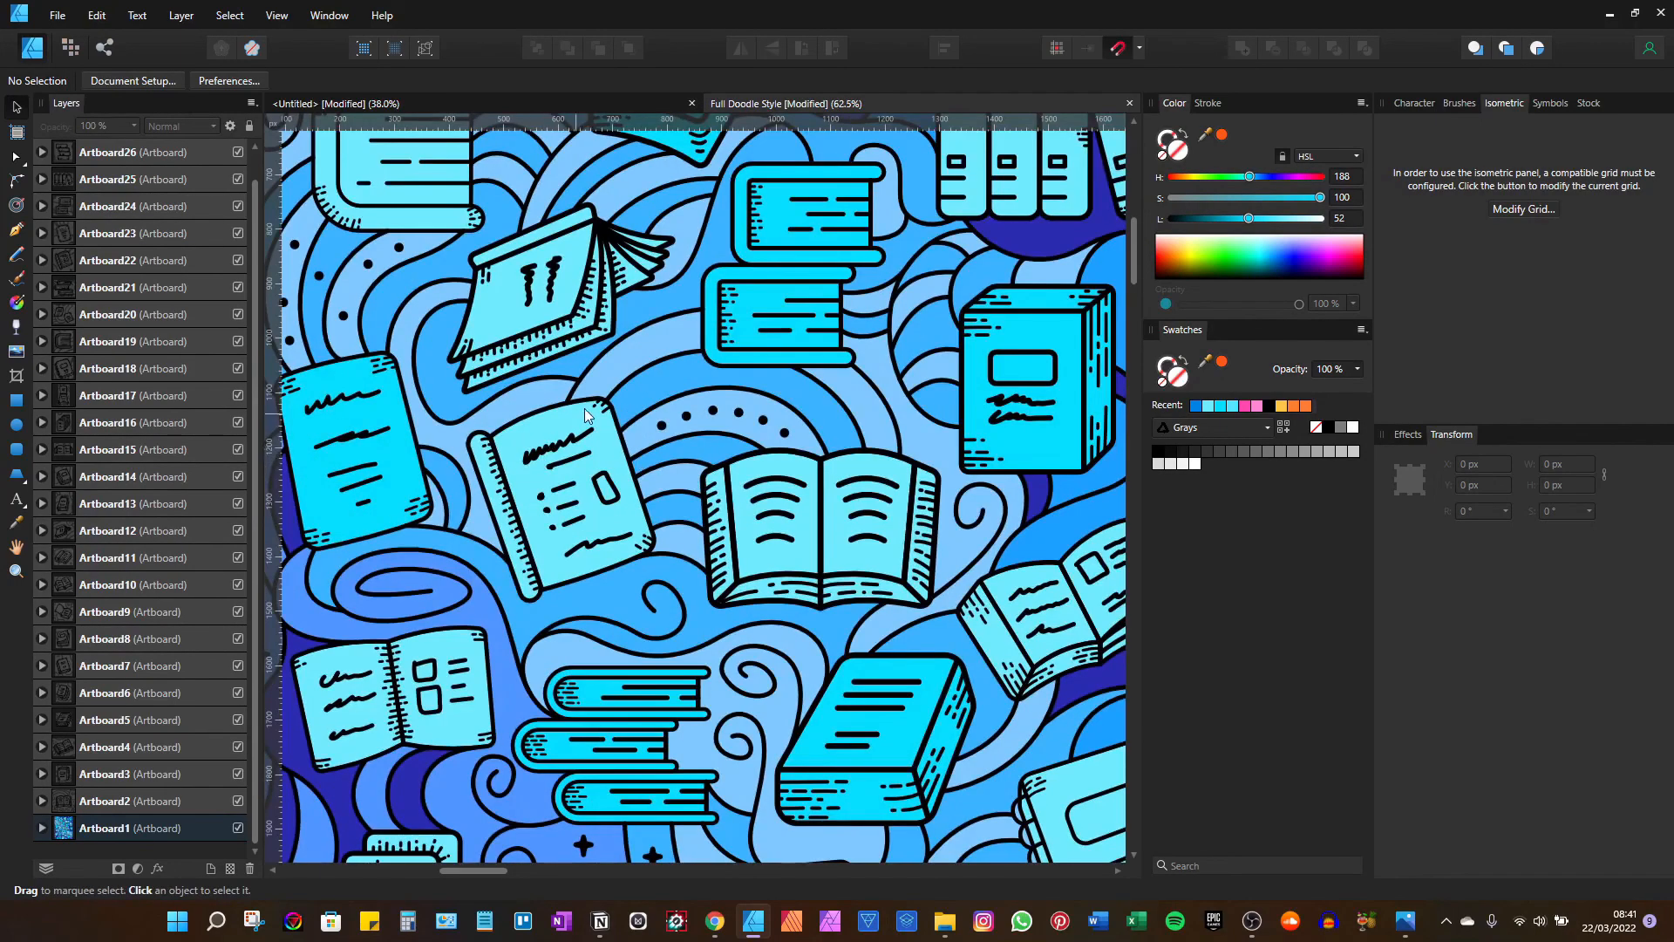
{"action": "scroll", "coordinate": [608, 486], "scroll_direction": "down", "scroll_amount": 4}
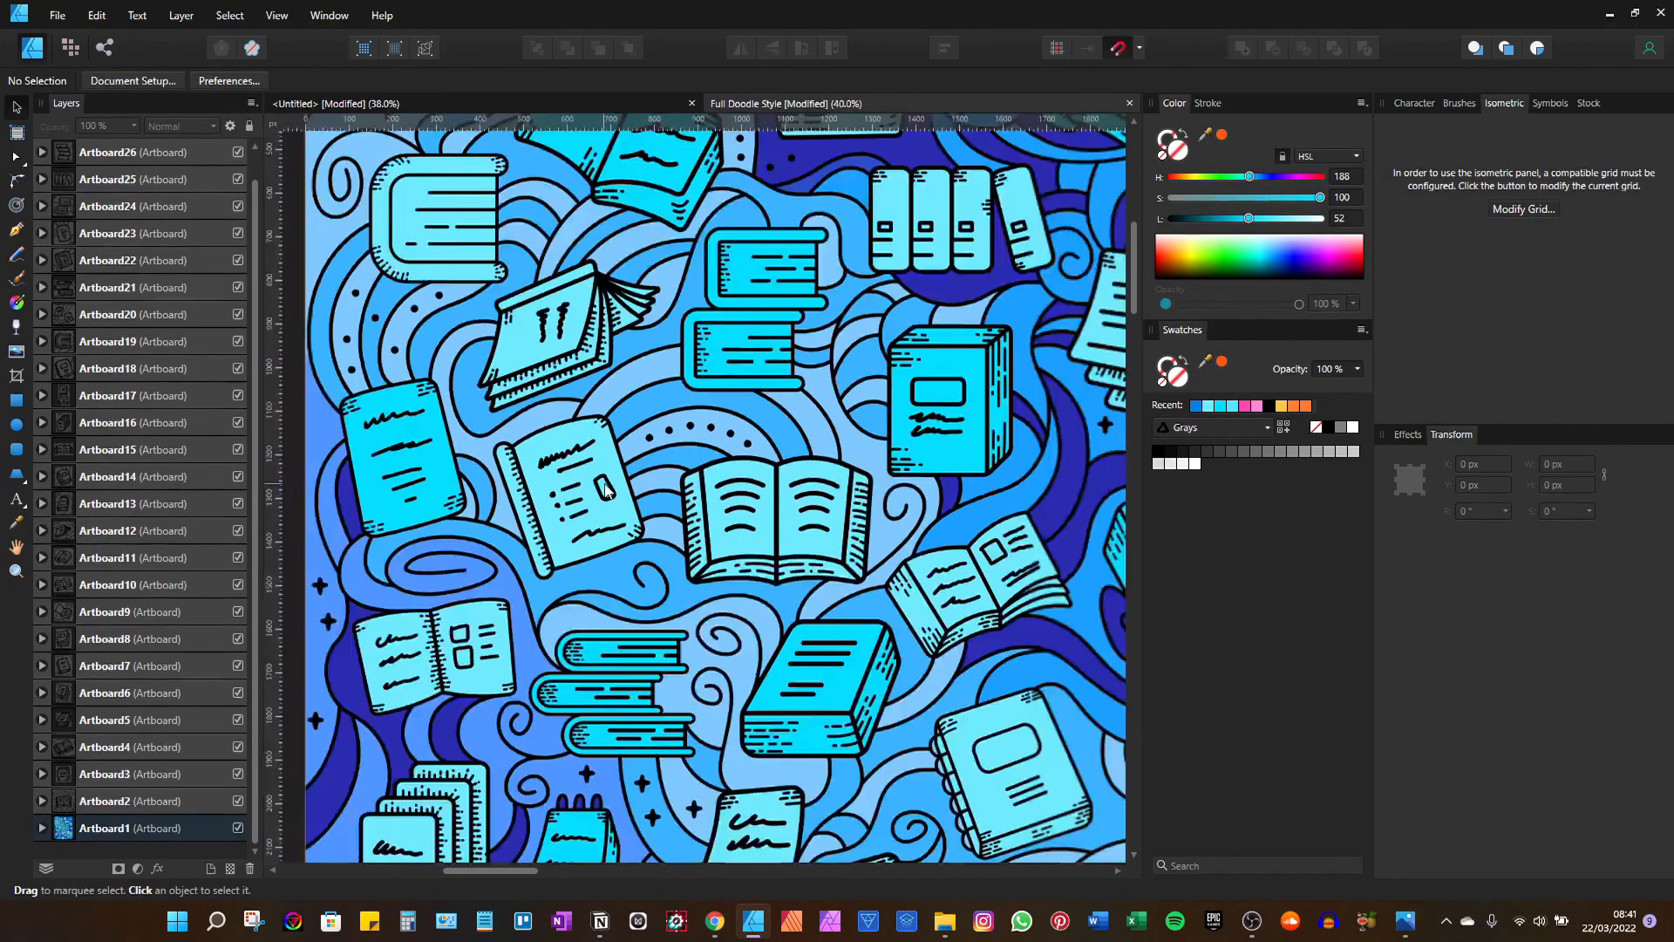
{"action": "scroll", "coordinate": [658, 471], "scroll_direction": "down", "scroll_amount": 2}
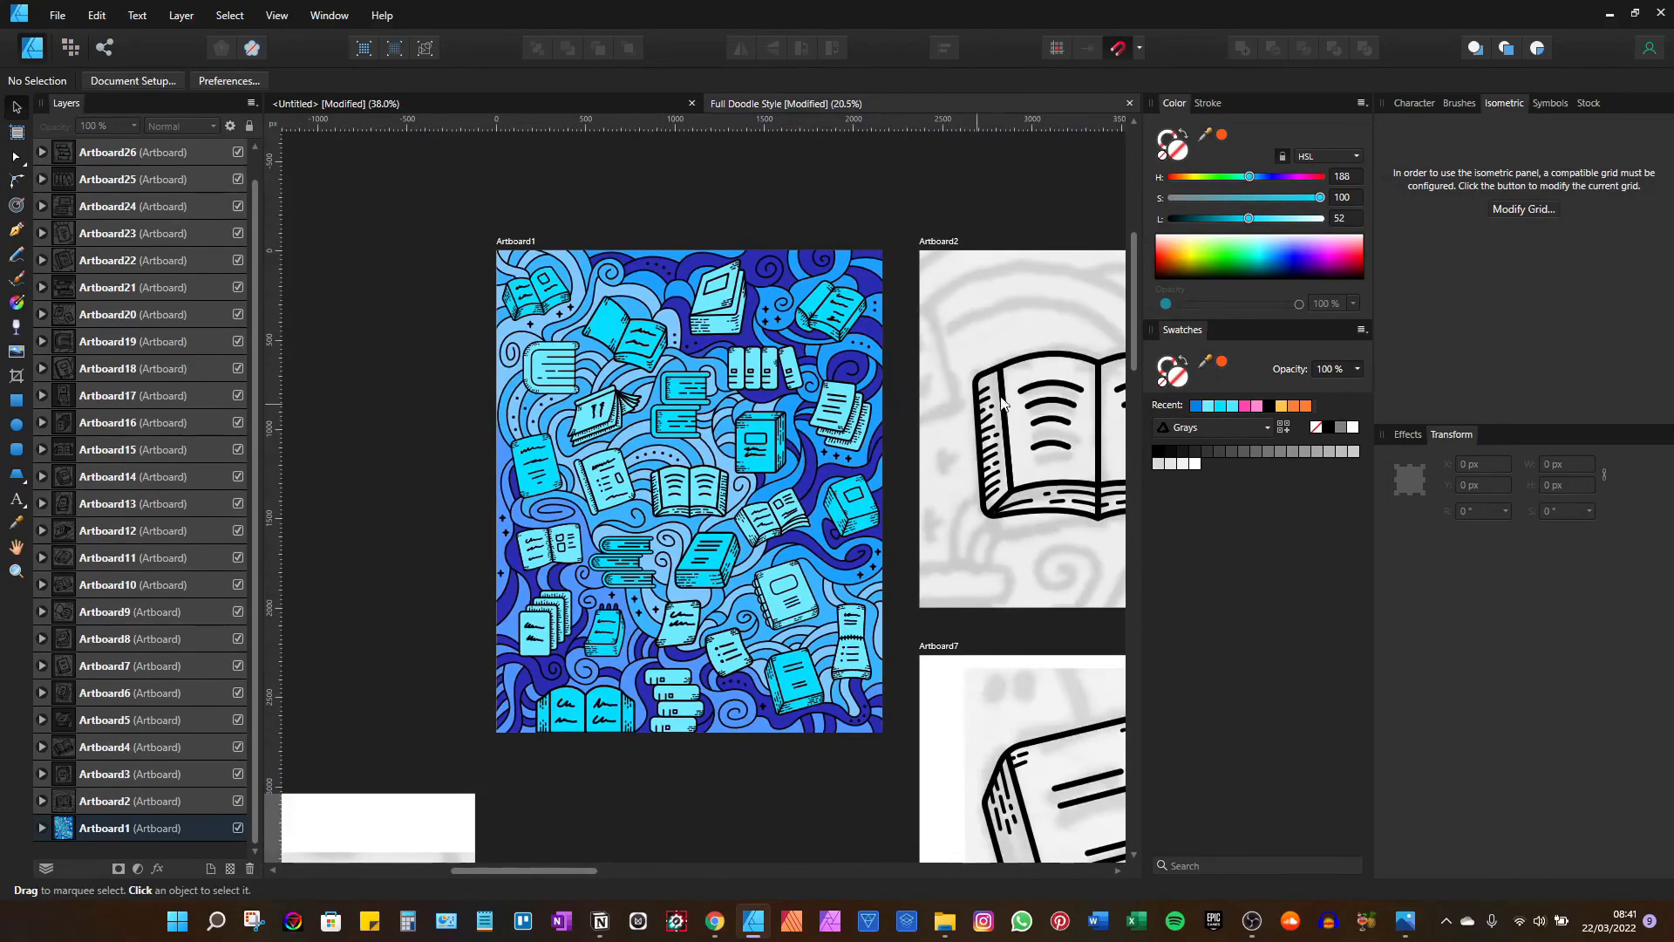
{"action": "scroll", "coordinate": [1007, 395], "scroll_direction": "down", "scroll_amount": 1}
{"action": "scroll", "coordinate": [1007, 395], "scroll_direction": "down", "scroll_amount": 1}
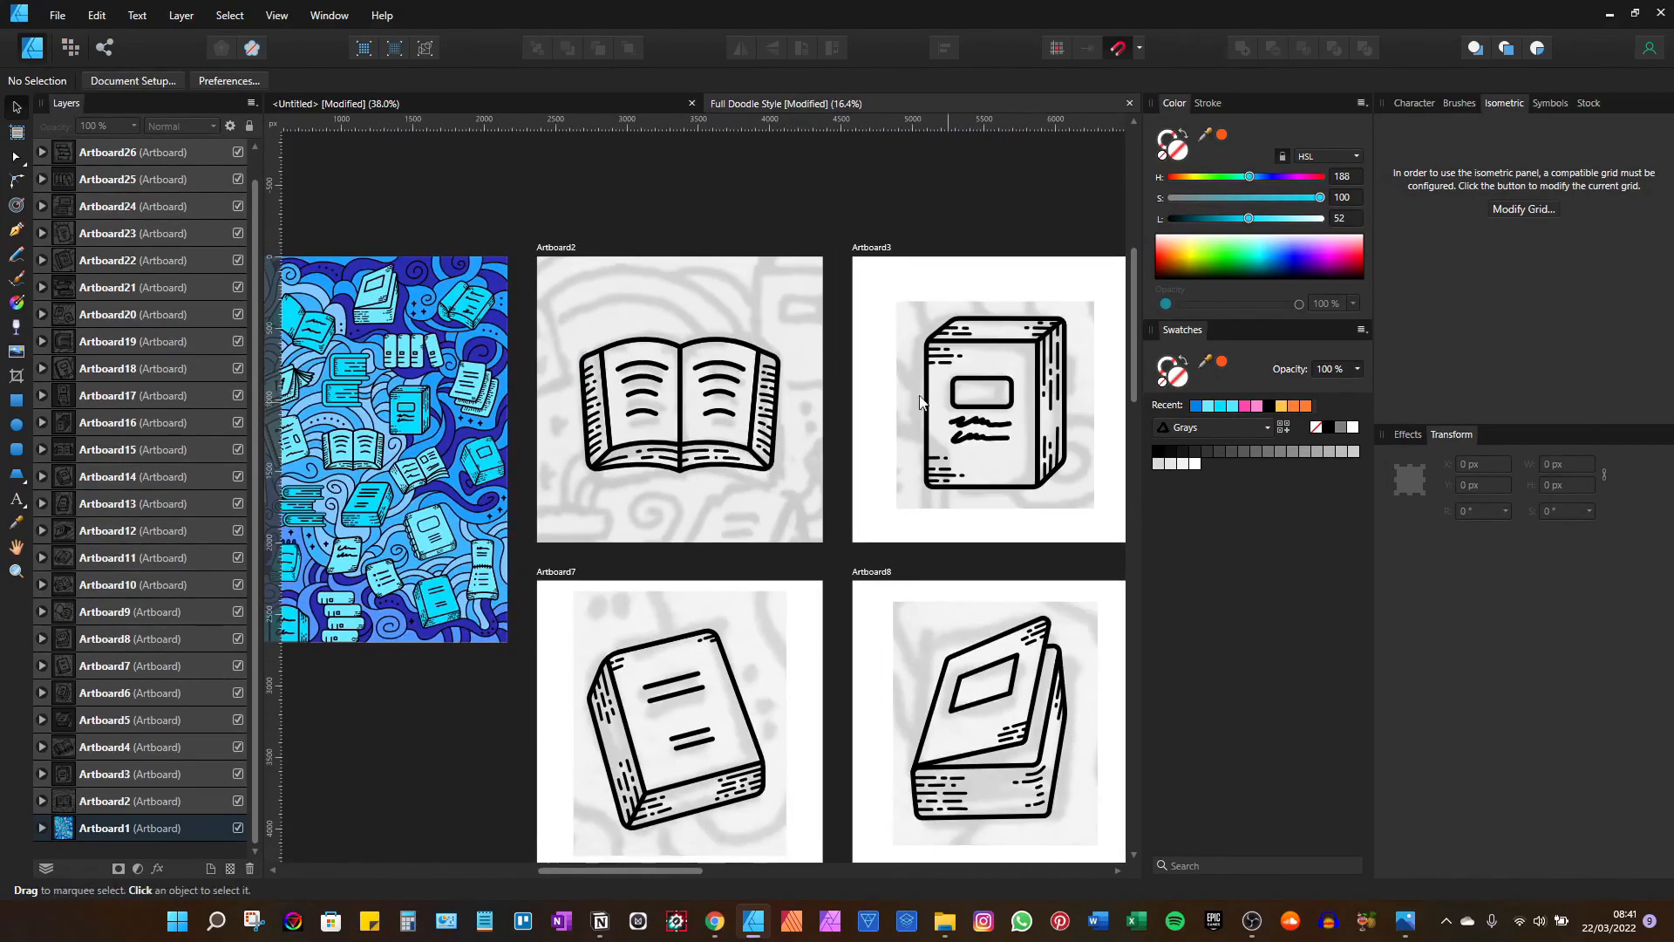
{"action": "scroll", "coordinate": [822, 424], "scroll_direction": "down", "scroll_amount": 1}
{"action": "scroll", "coordinate": [682, 454], "scroll_direction": "up", "scroll_amount": 3}
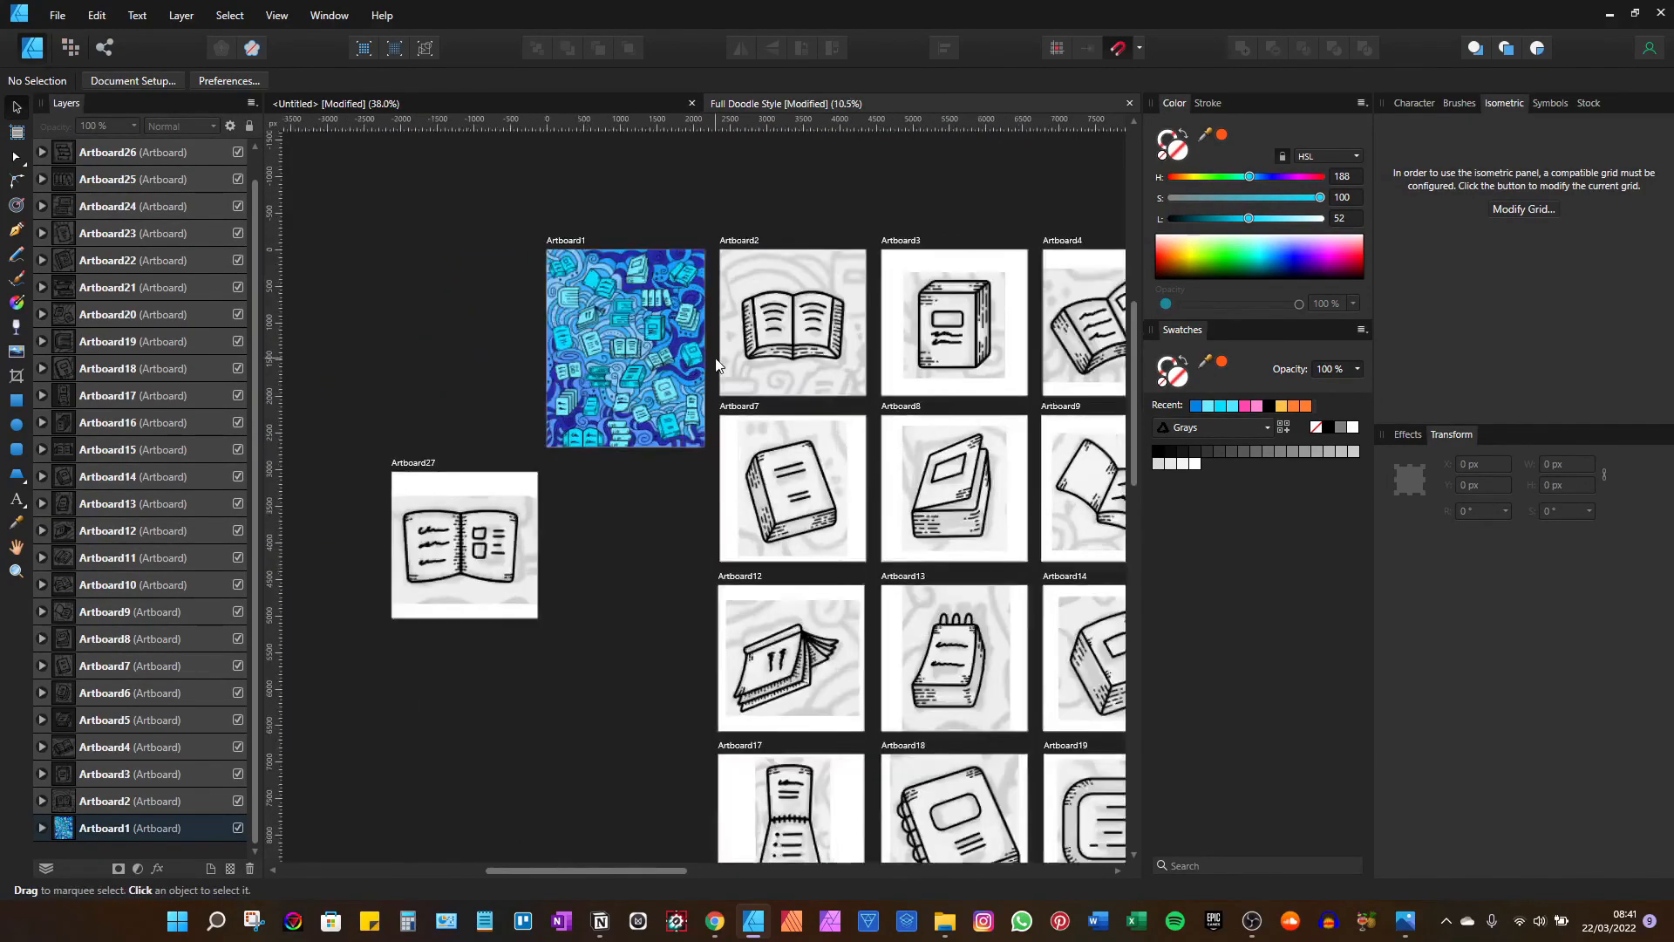